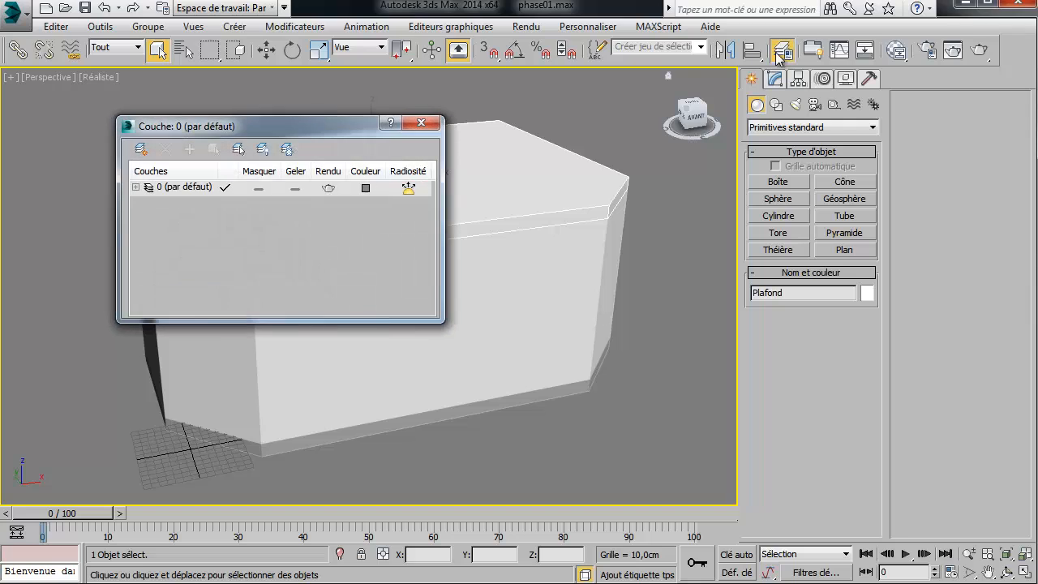
- Create a new layer containing the selected ceiling and name it Plafond
left_click(140, 149)
left_click(178, 201)
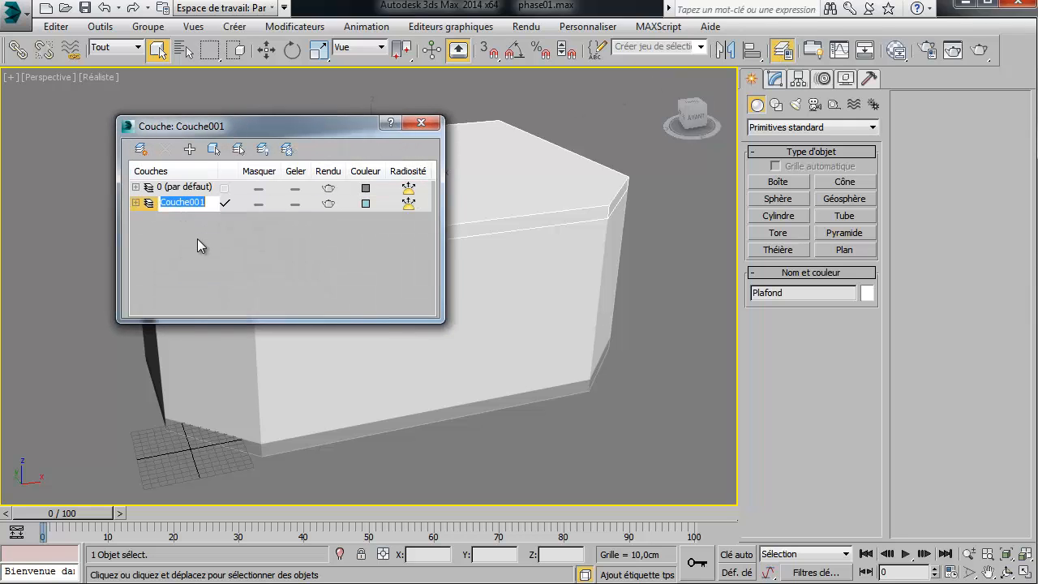
type("Plafo")
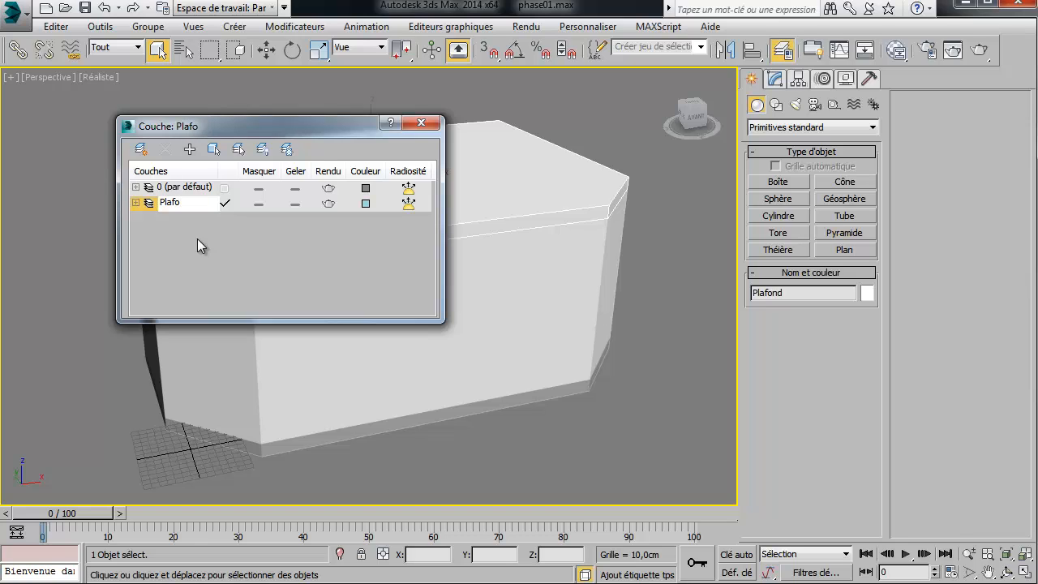
type("nd")
left_click(199, 240)
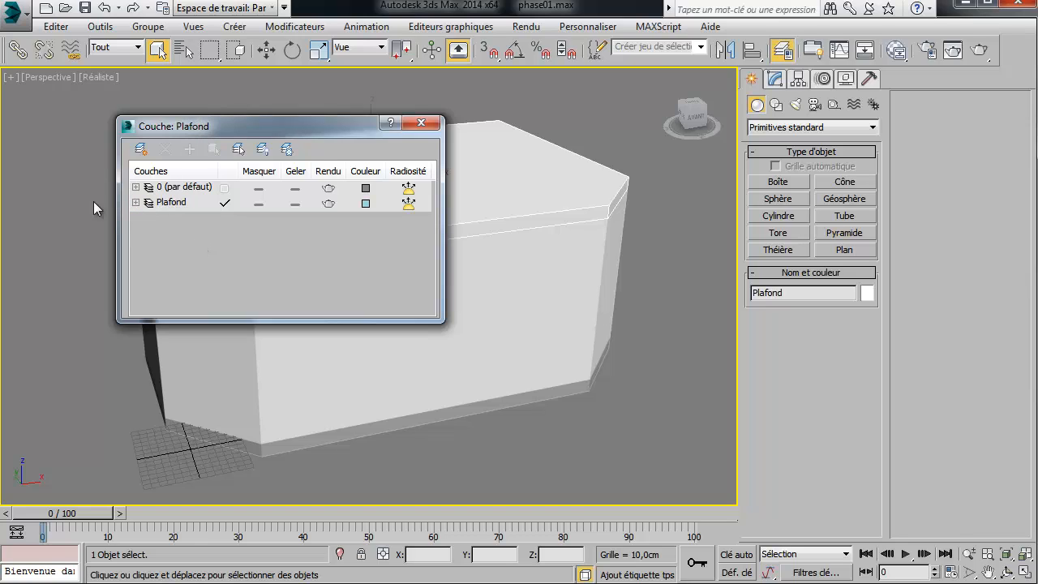
- Hide the Plafond object individually inside the Plafond layer
left_click(136, 203)
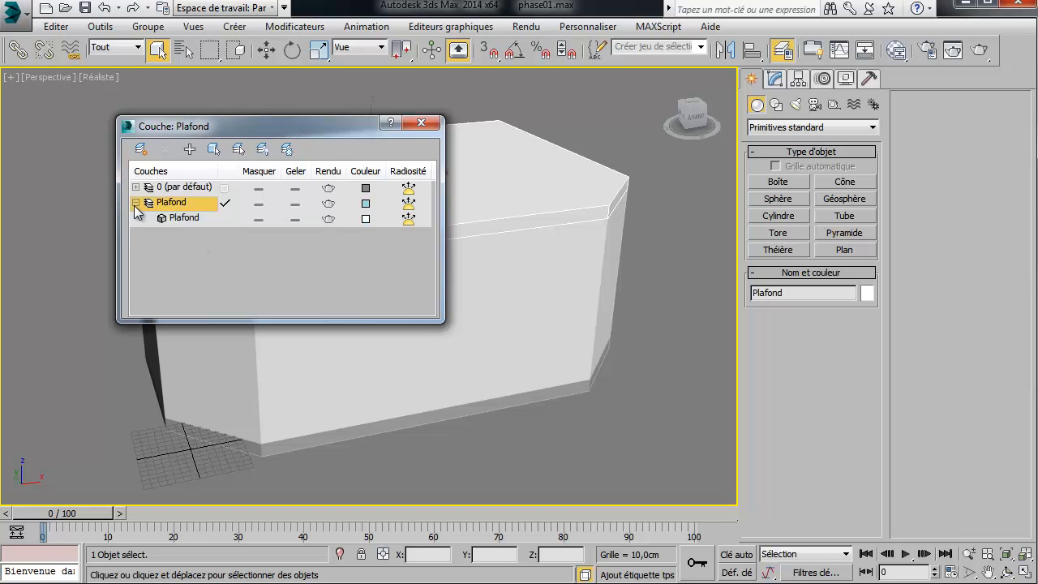
left_click(189, 218)
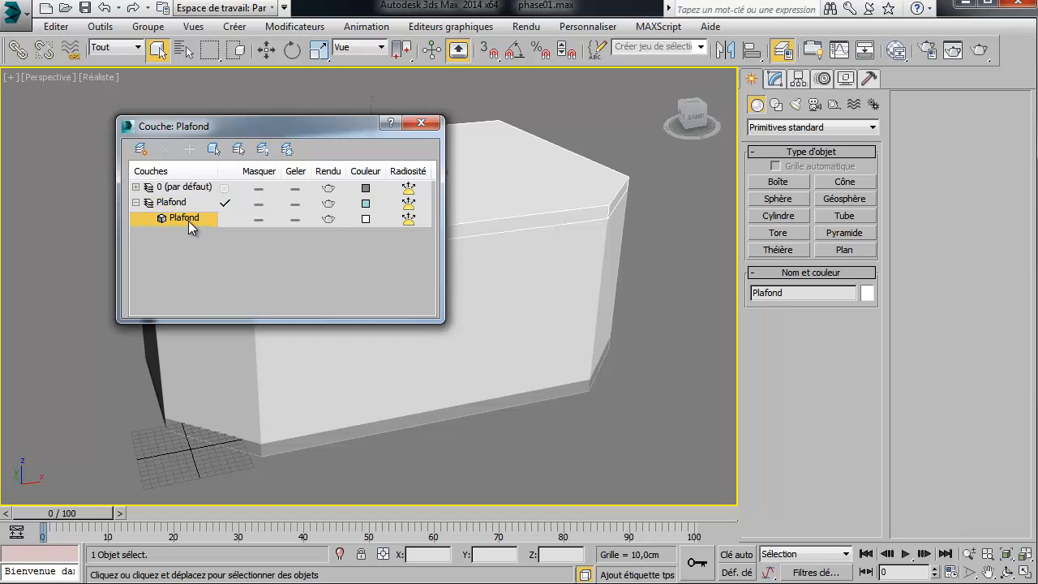
left_click(258, 219)
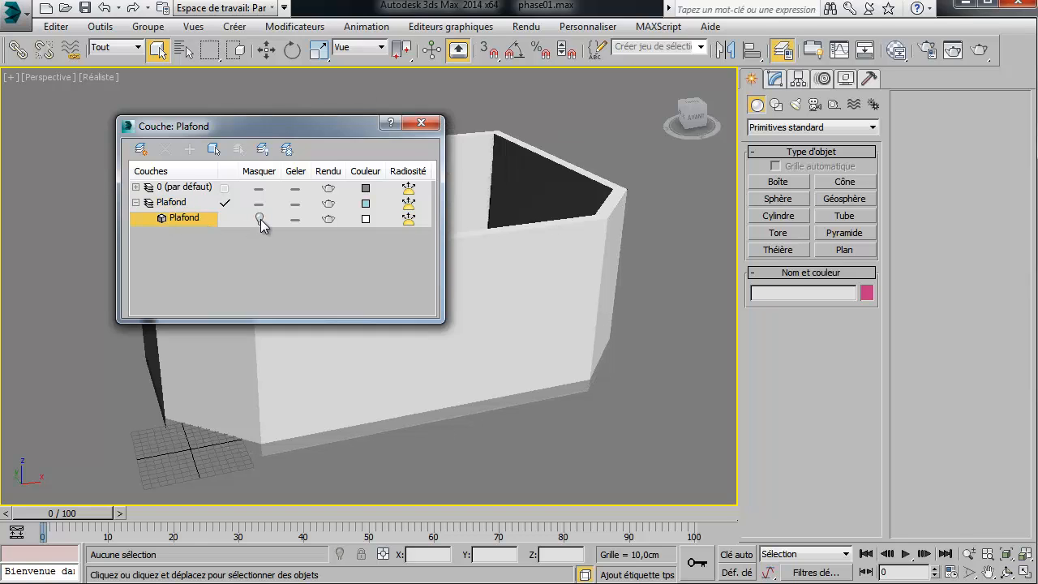
- Unhide the individual Plafond object and hide the entire Plafond layer instead
left_click(136, 187)
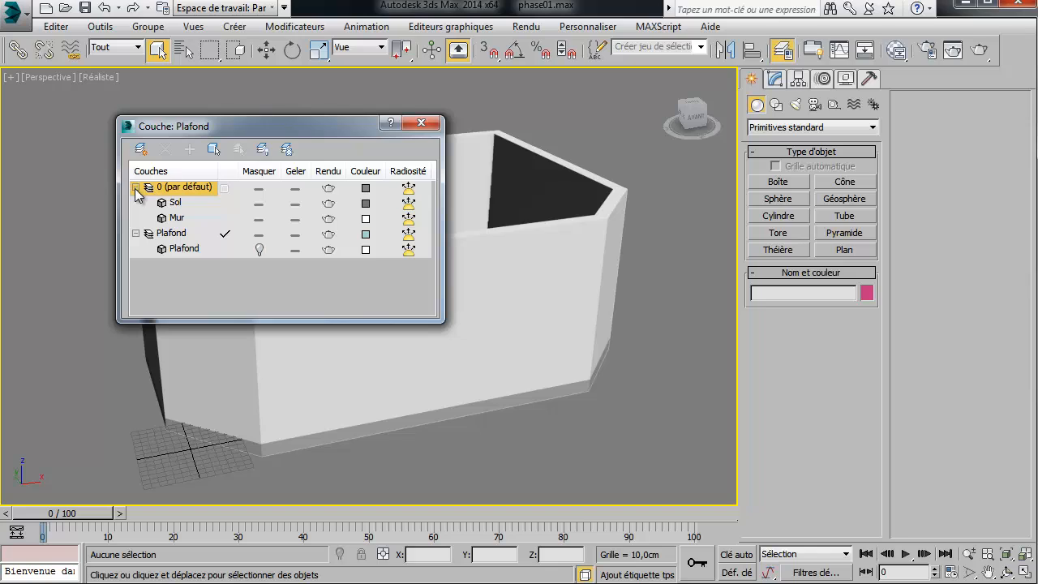
left_click(136, 187)
left_click(136, 202)
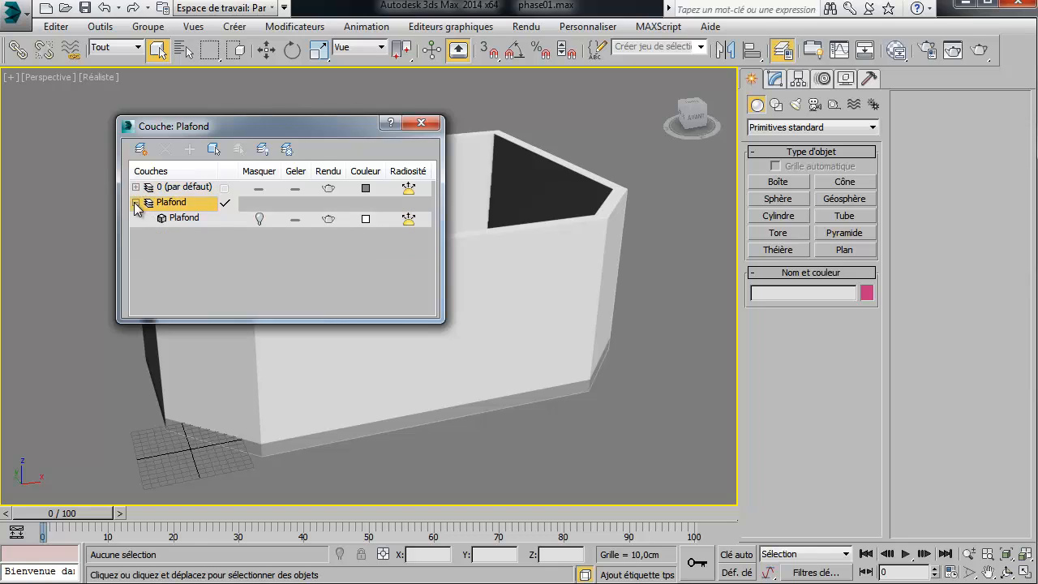
left_click(137, 201)
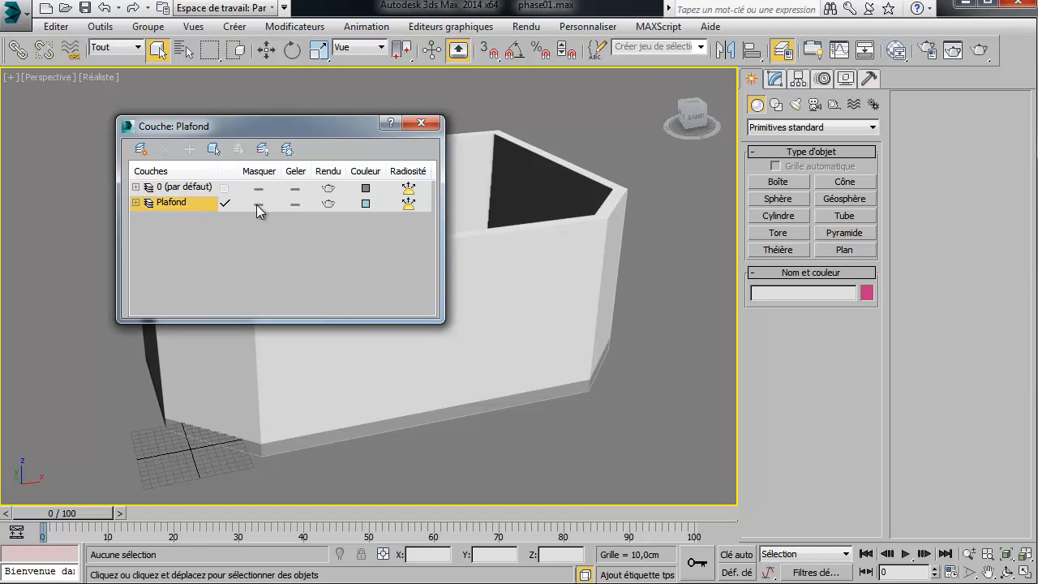
left_click(135, 202)
left_click(259, 219)
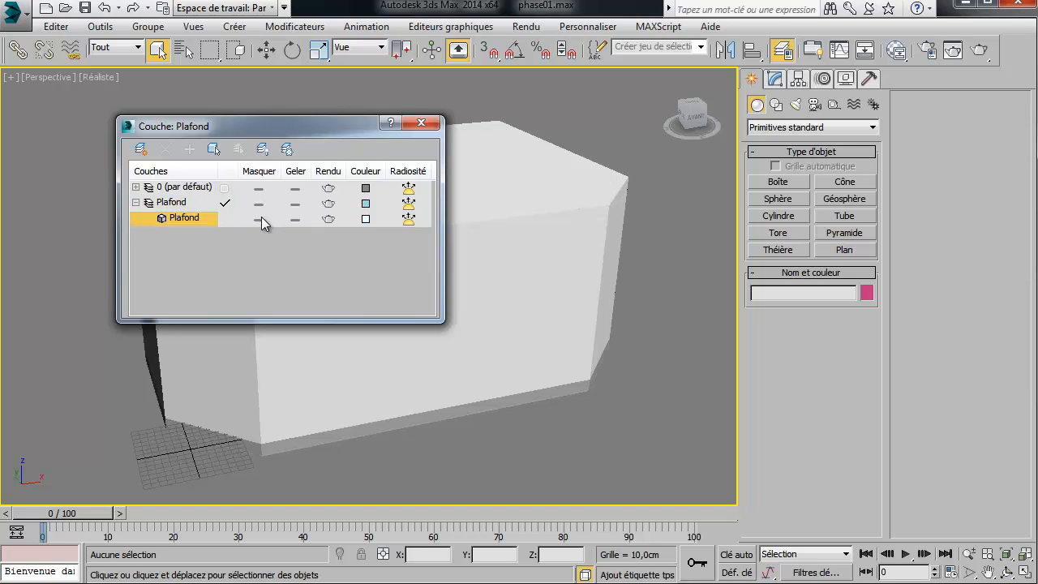
left_click(254, 206)
left_click(135, 203)
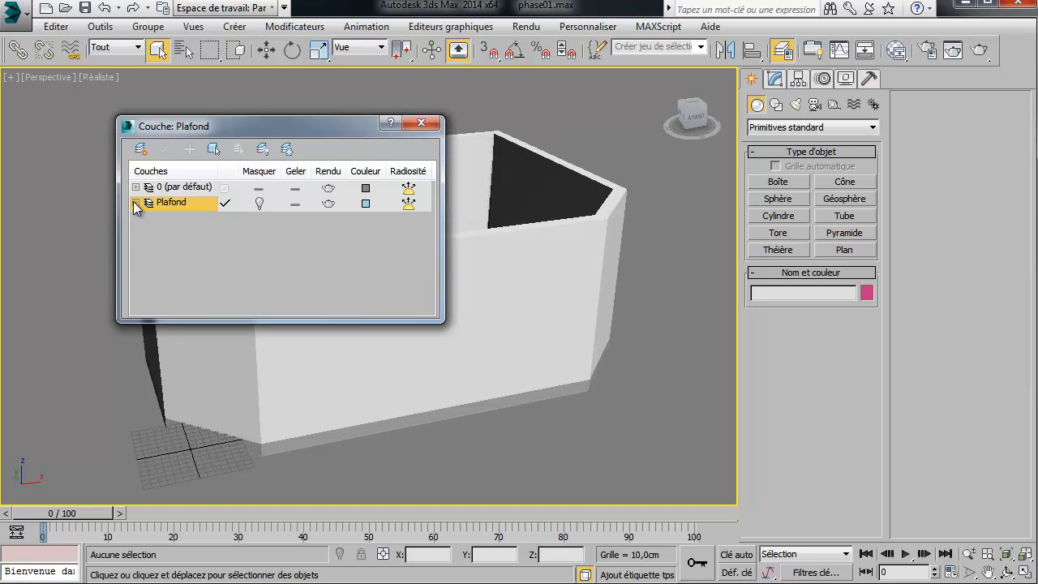
left_click(421, 123)
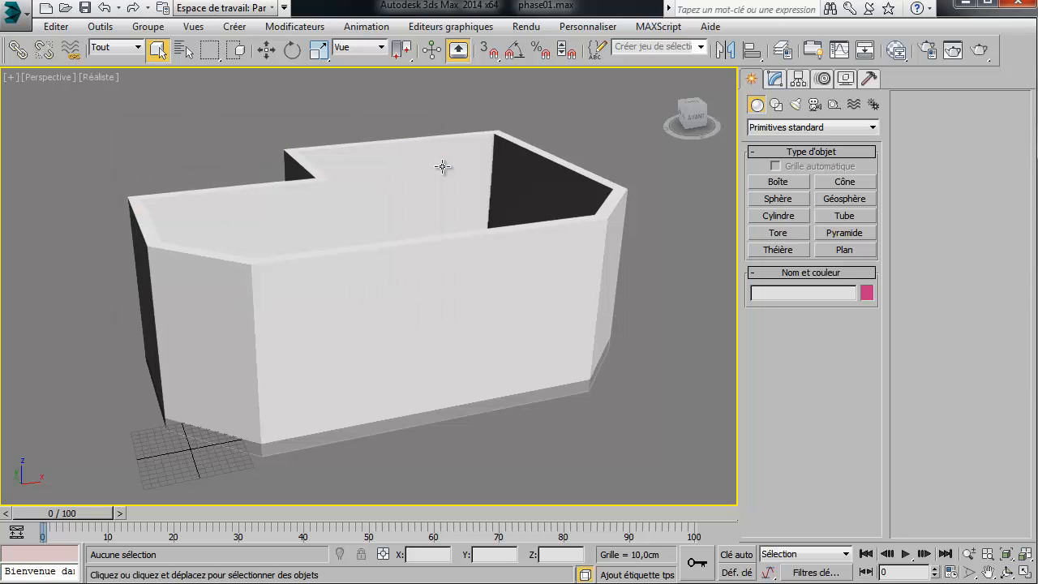
- Show the whole floor plan in the top view and turn on 3D snapping for drawing a box
middle_click_drag(417, 223, 607, 290, "alt")
key("t")
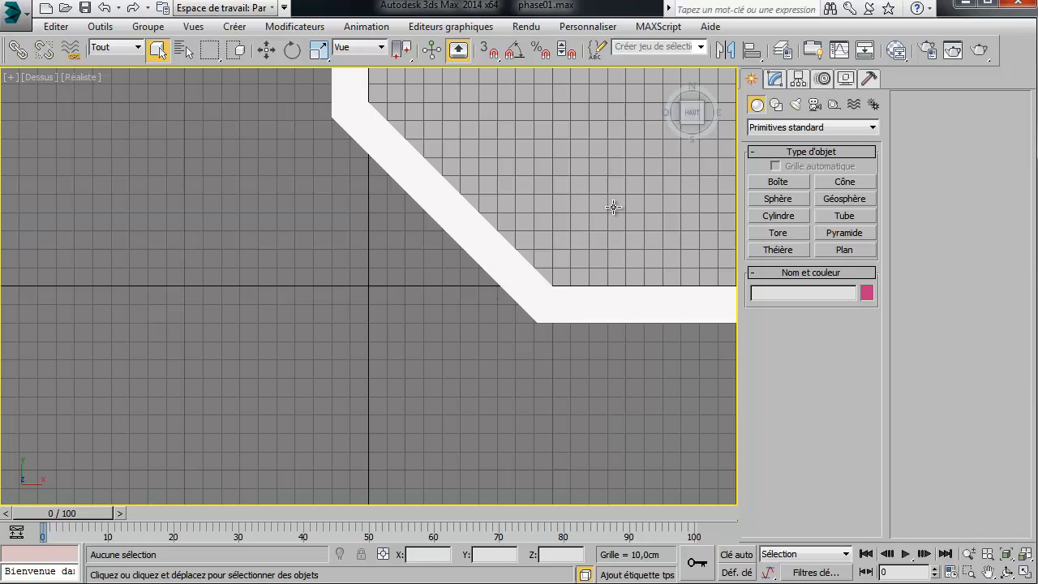
middle_click_drag(614, 208, 280, 357)
scroll(282, 353, "down", 5)
middle_click_drag(339, 261, 280, 315)
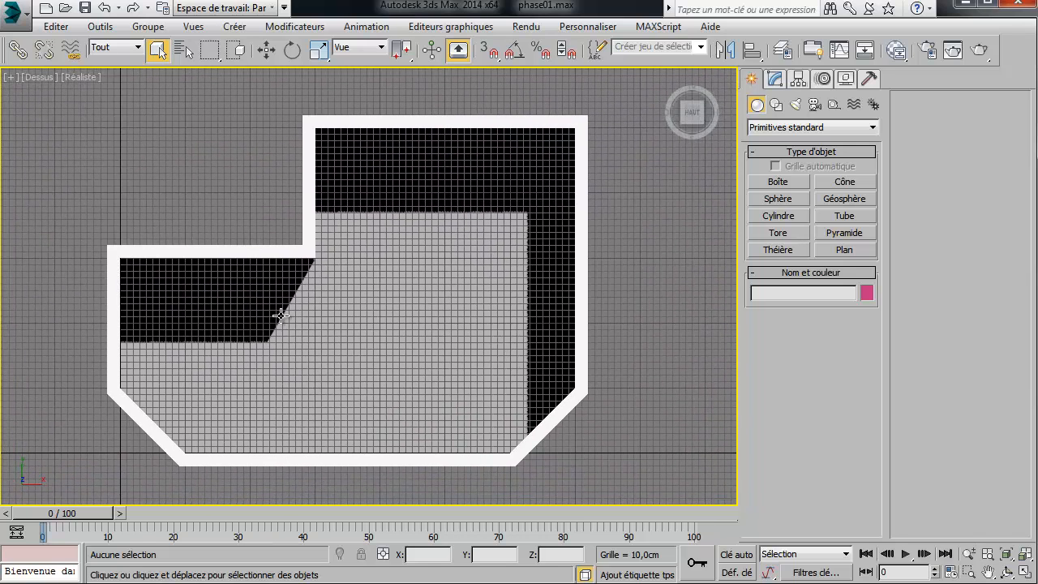
left_click(777, 182)
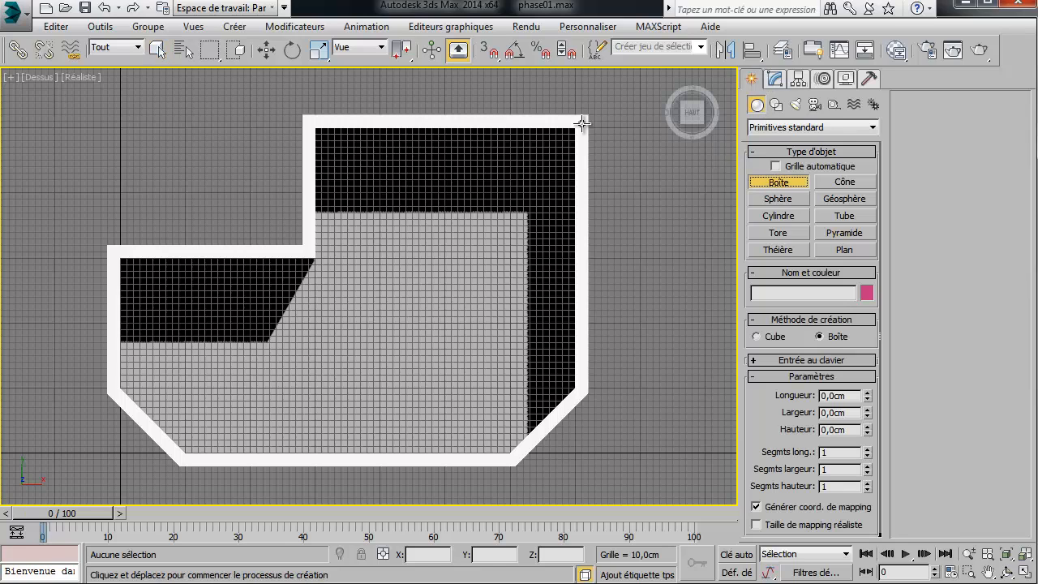
left_click(491, 58)
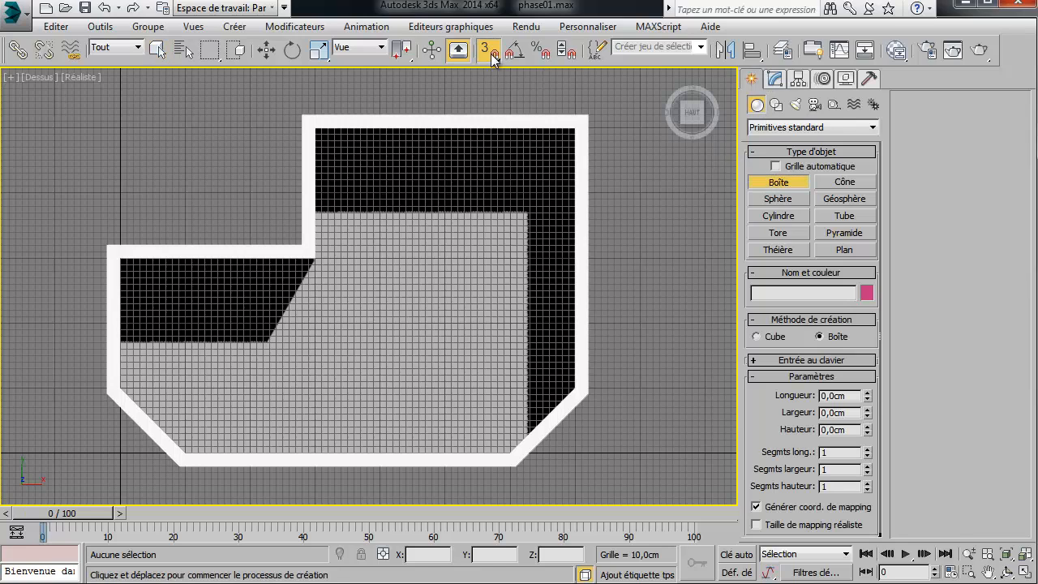
mouse_move(430, 291)
middle_mouse_down()
mouse_move(431, 271)
mouse_move(418, 281)
middle_mouse_up()
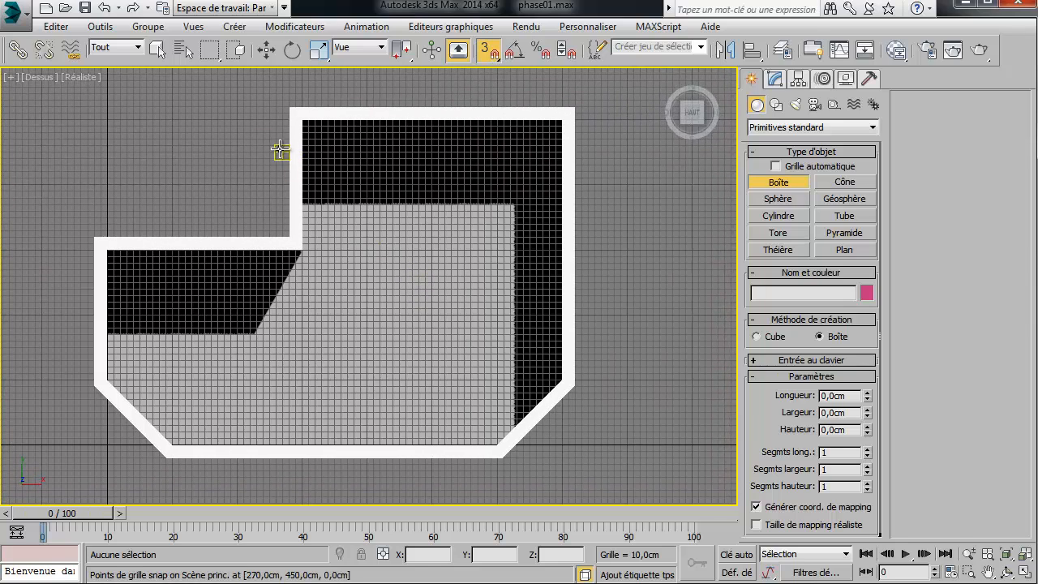
- Try to draw a box 120 cm long, 80 cm wide and 100 cm high across the vertical wall beside the plan's notch
left_click_drag(276, 146, 327, 219)
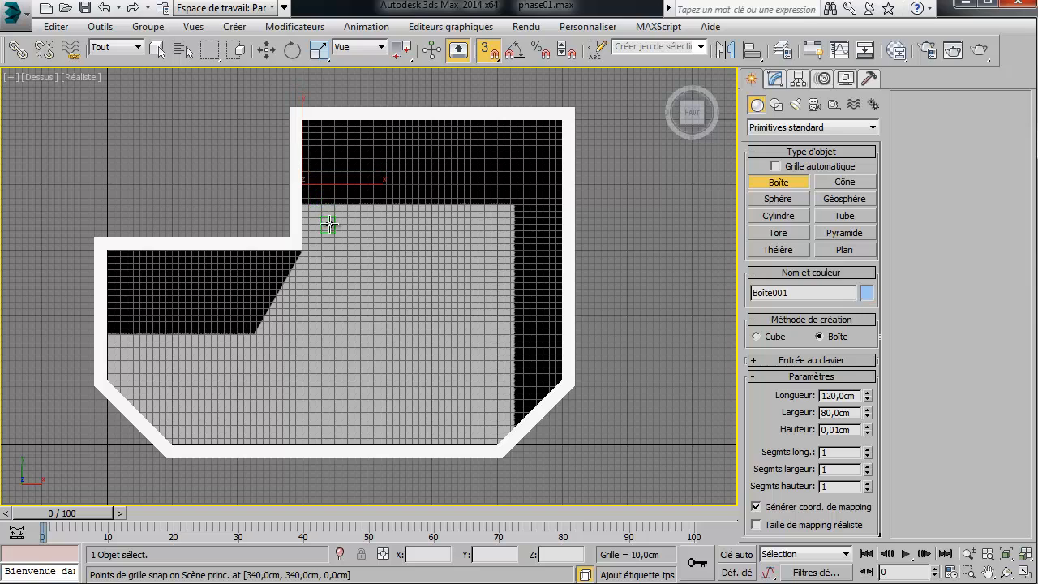
left_click(262, 167)
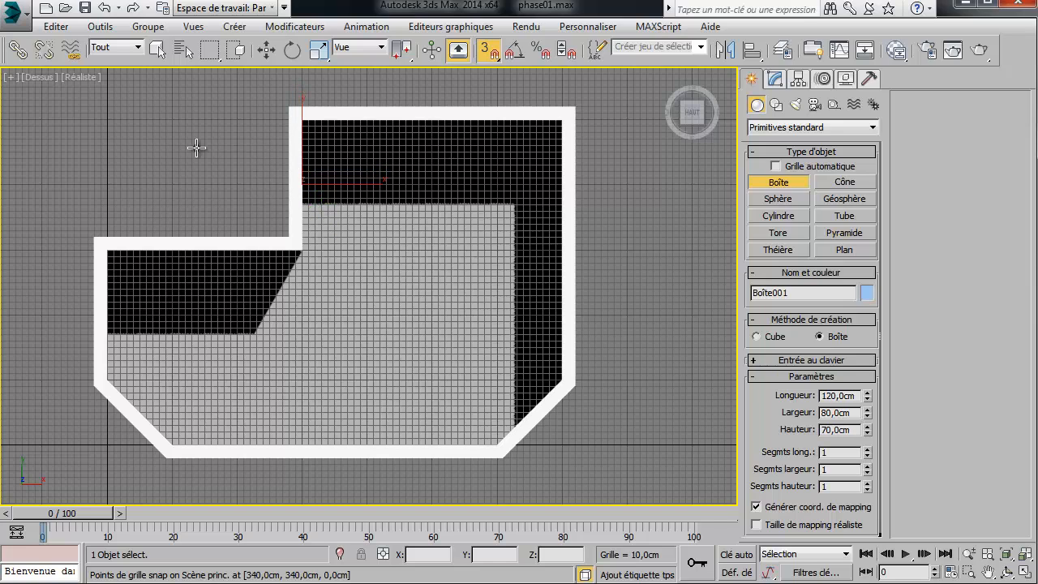
left_click(251, 163)
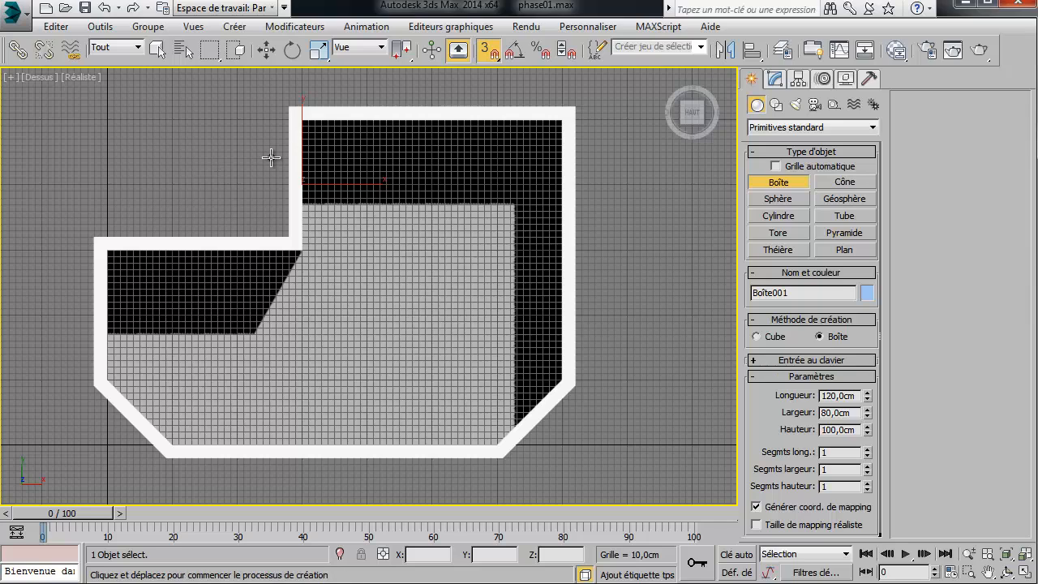
left_click(271, 157)
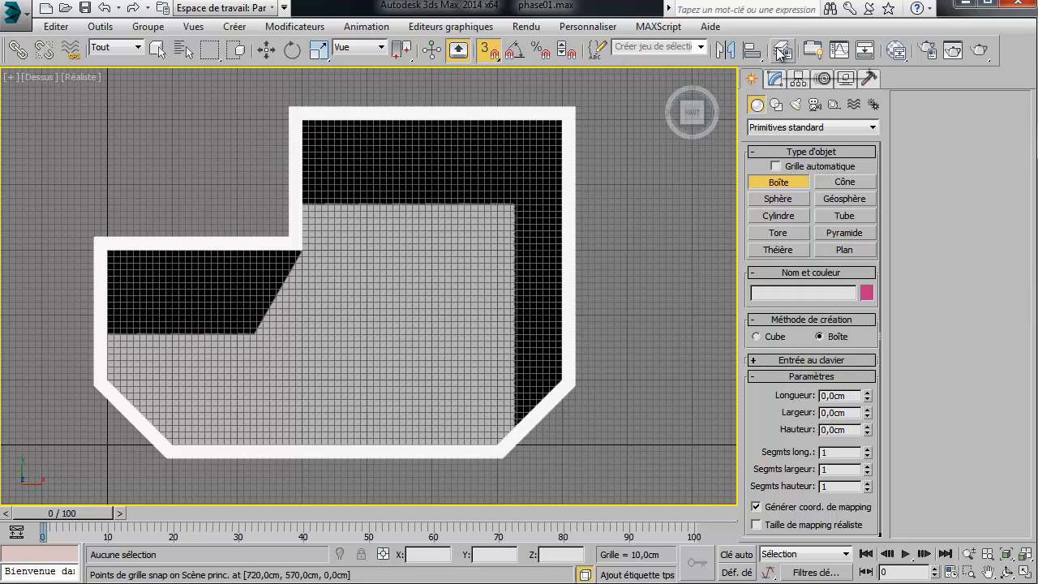
- Make 0 (par défaut) the current layer
left_click(781, 51)
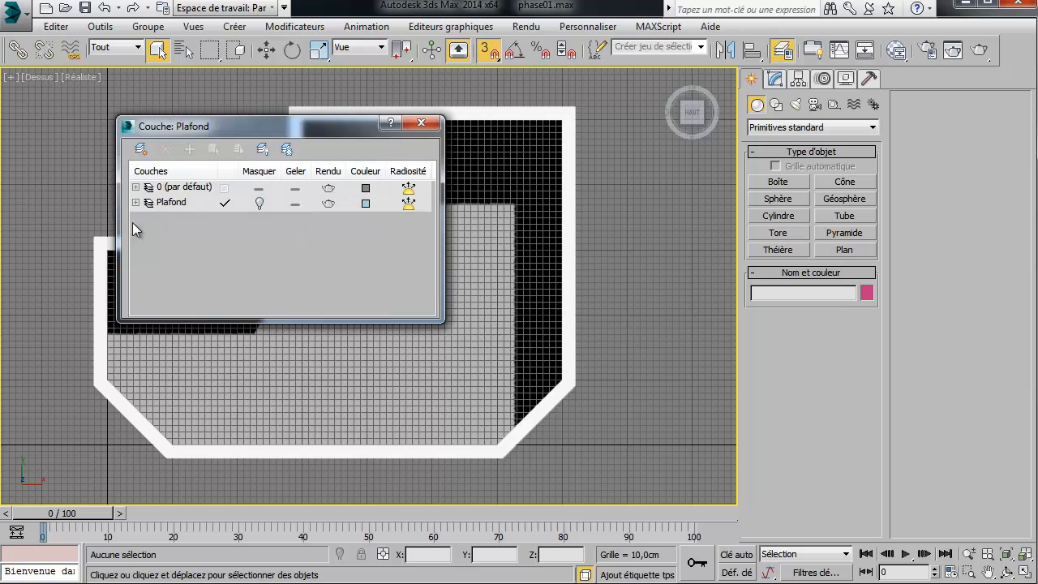
left_click(224, 188)
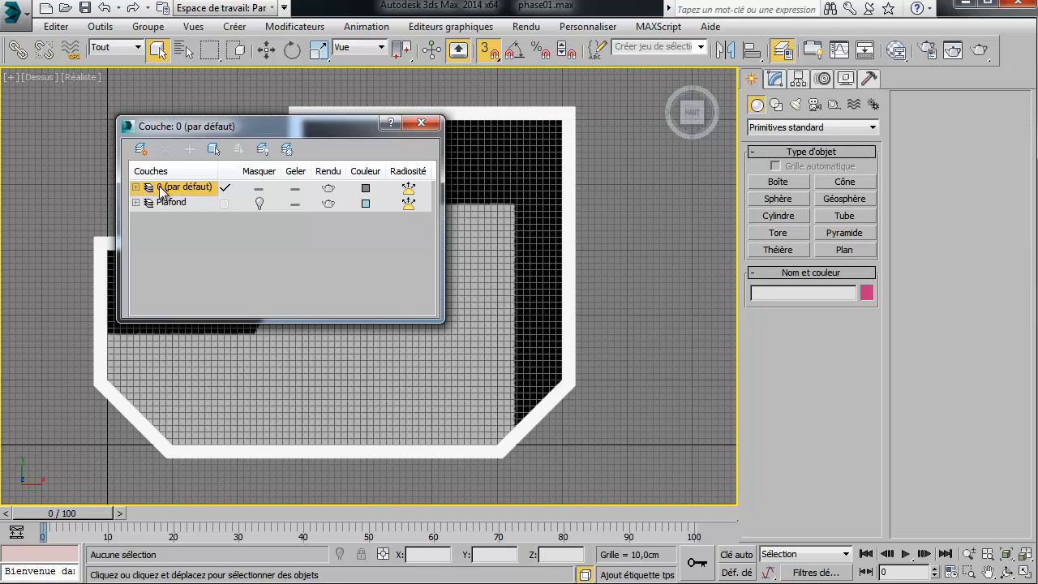
left_click(422, 124)
- Draw a box about 110 cm long, 90 cm wide and 210 cm high across the vertical wall beside the notch
left_click(777, 181)
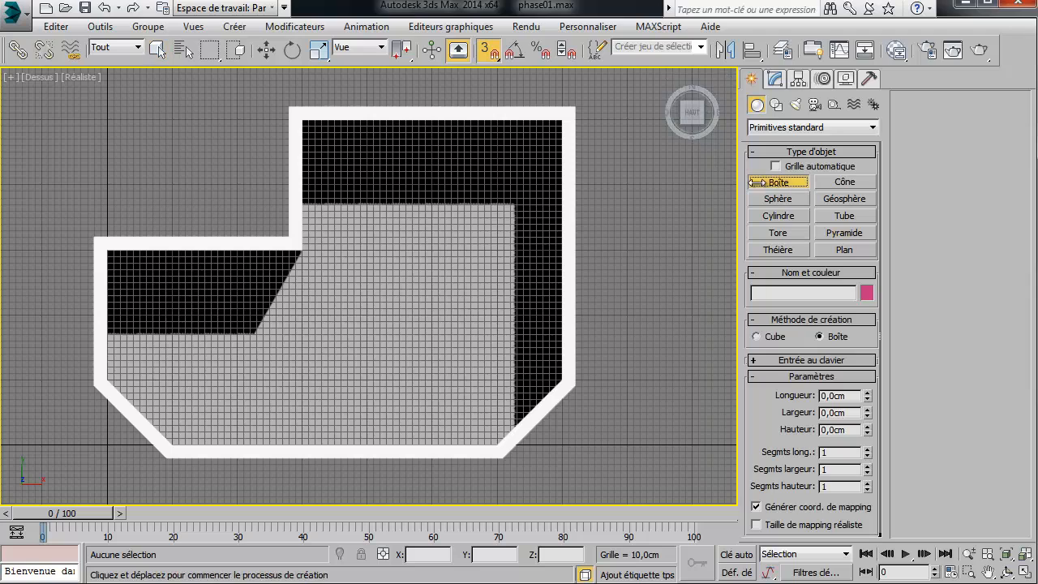
left_click_drag(264, 145, 325, 222)
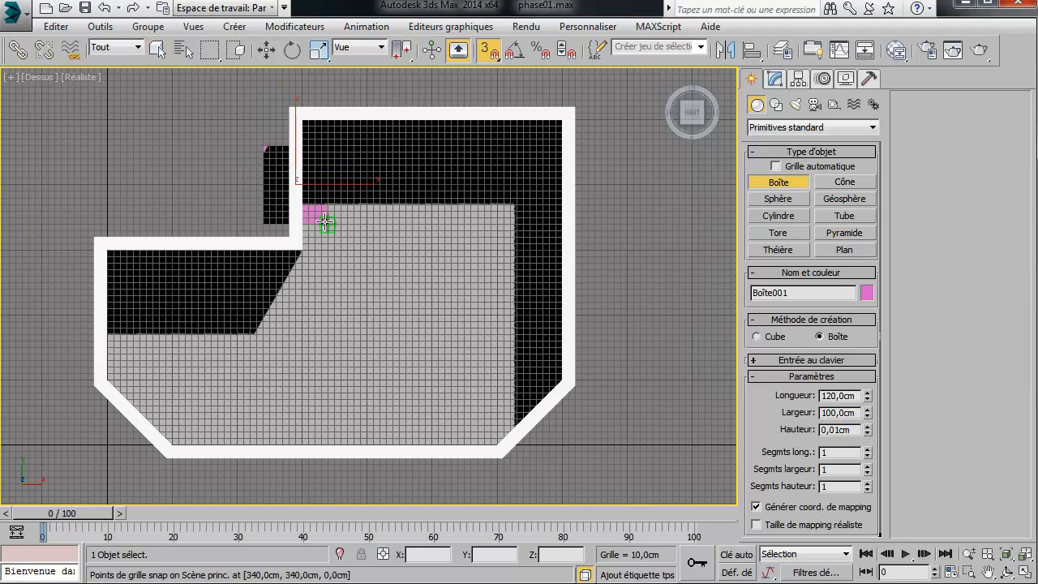
left_click_drag(325, 222, 319, 216)
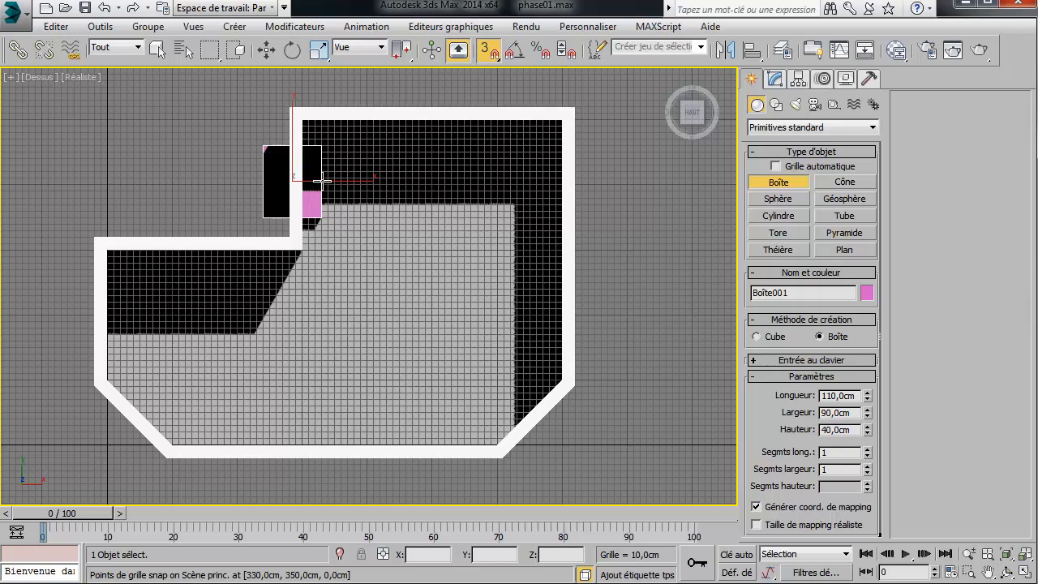
left_click(312, 148)
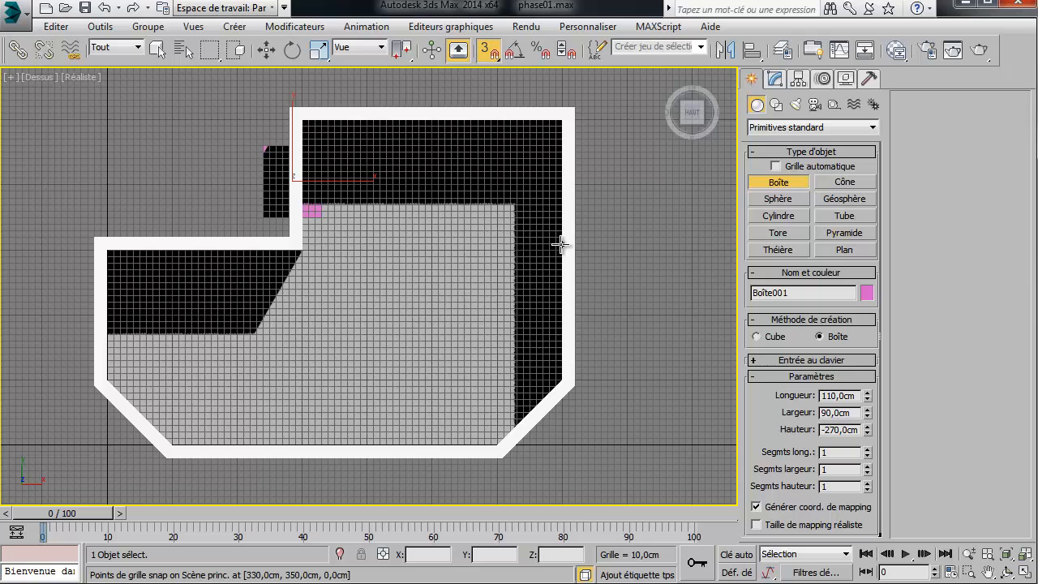
left_click(330, 96)
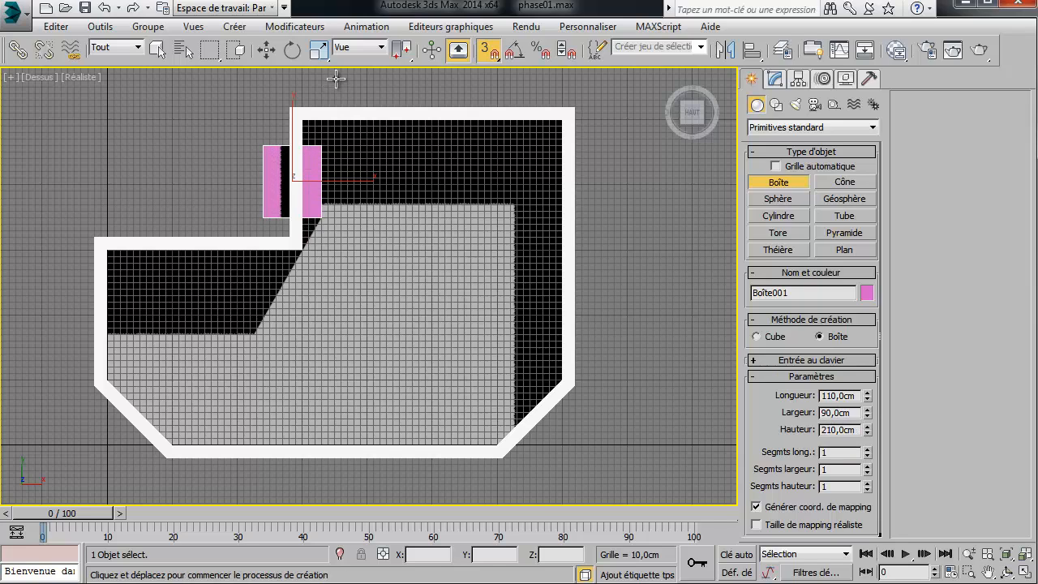
right_click(318, 146)
- Move the box 10 cm along the positive Y axis
right_click(275, 167)
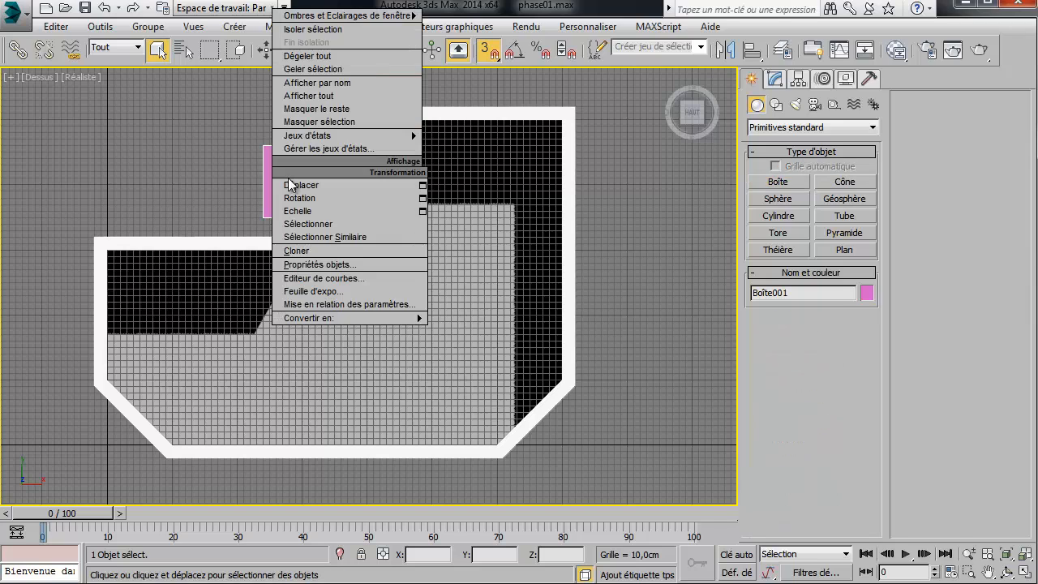
left_click(290, 185)
left_click_drag(274, 169, 275, 163)
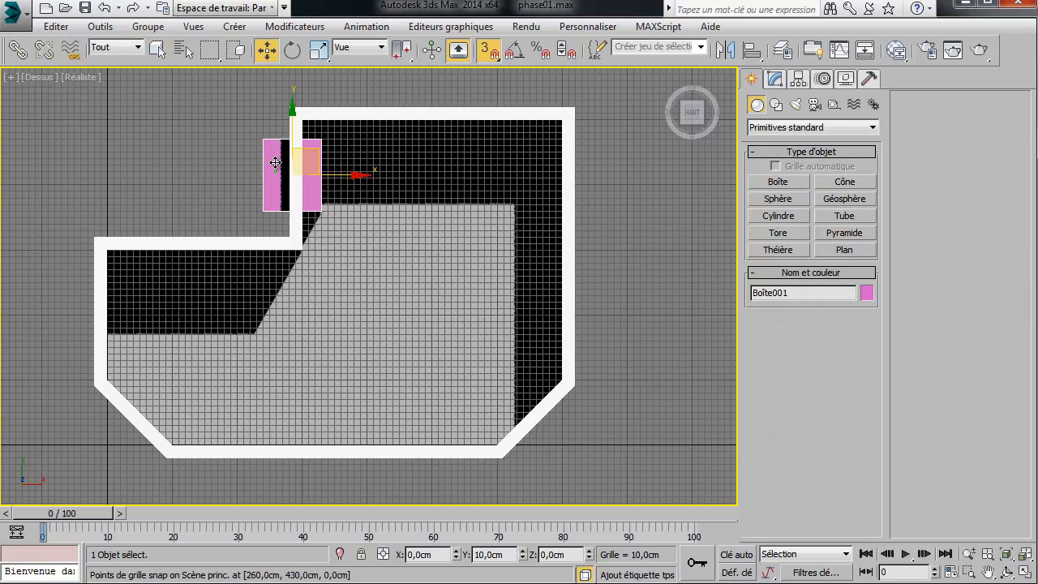
left_click(216, 188)
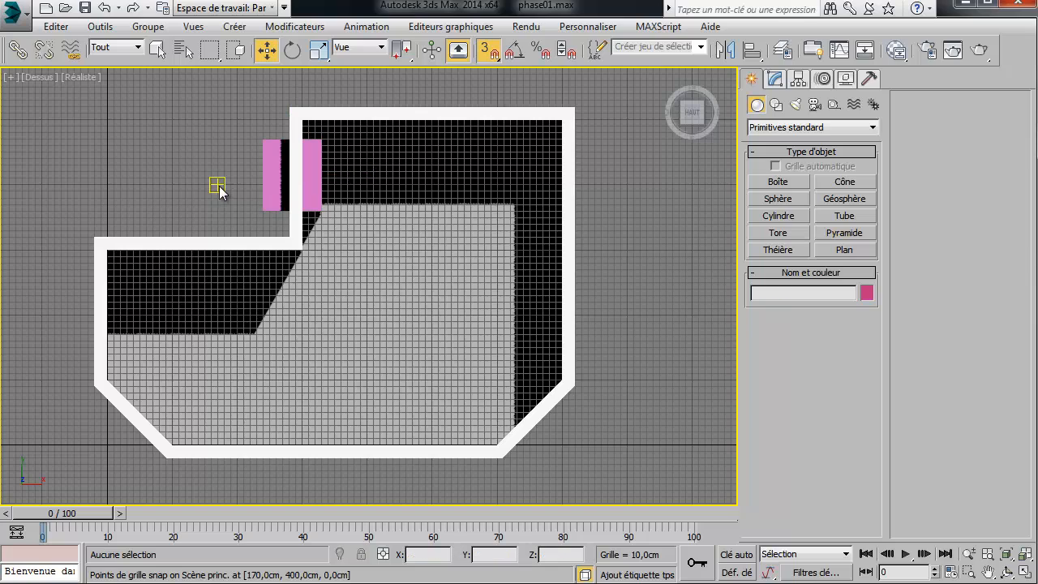
- Set the box's length to 90 cm
left_click(276, 171)
left_click(776, 79)
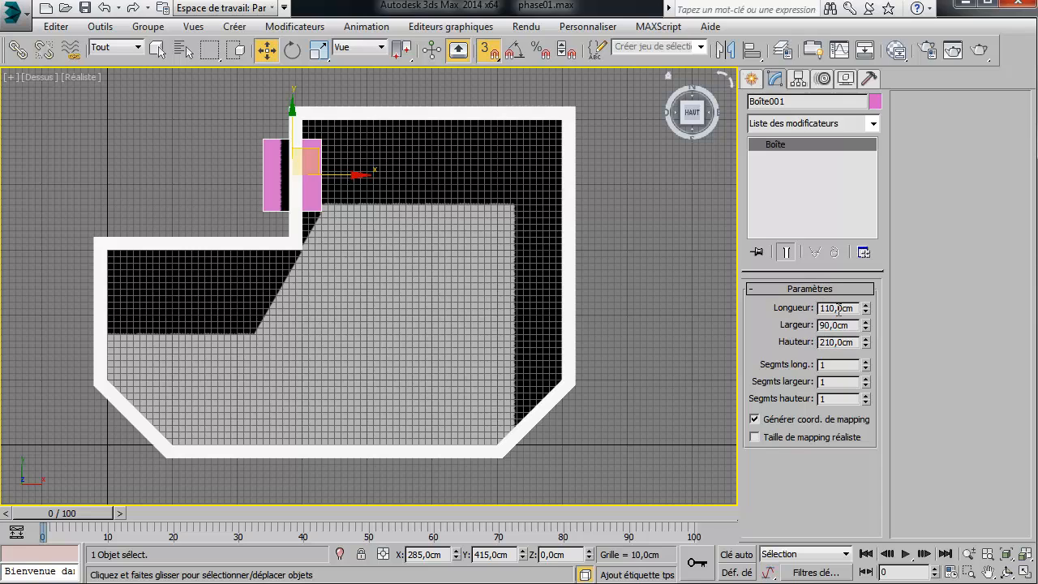
key("shift+Tab")
type("90")
key("Return")
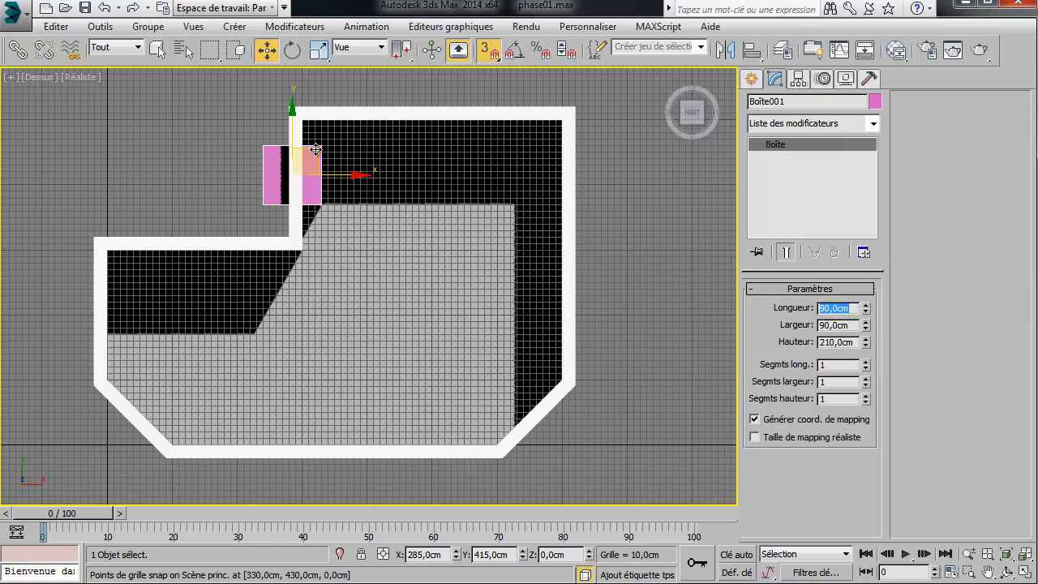
- Clone the box twice as independent copies, placing them side by side across the plan's bottom wall, the second at X 410 cm, Y -10 cm
mouse_move(315, 149)
left_mouse_down("shift")
mouse_move(381, 292)
mouse_move(389, 389)
mouse_move(418, 454)
mouse_move(394, 447)
mouse_move(486, 453)
mouse_move(374, 451)
left_mouse_up("shift")
left_click(460, 363)
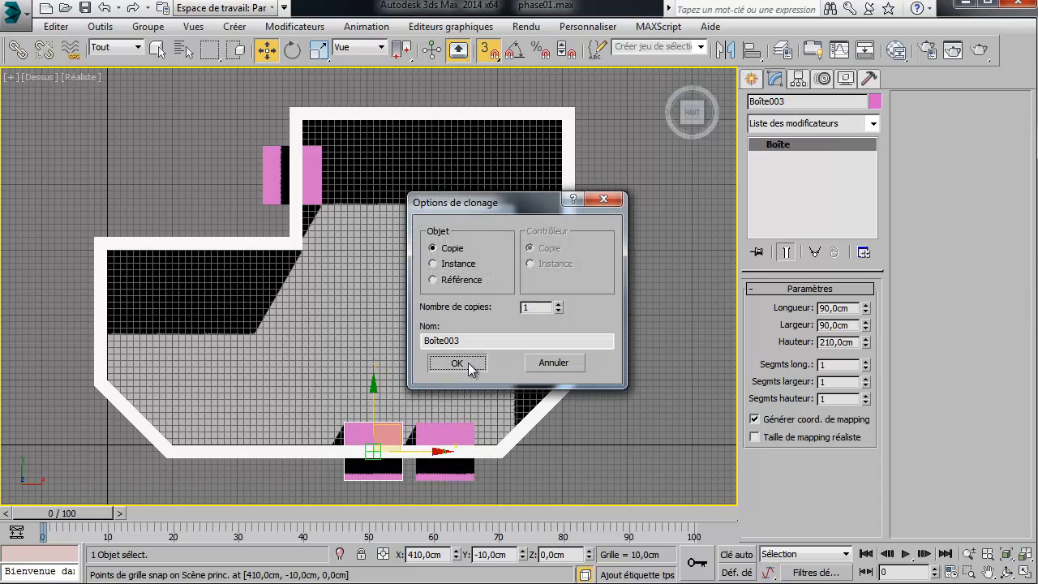
left_click(456, 363)
scroll(438, 341, "up", 5)
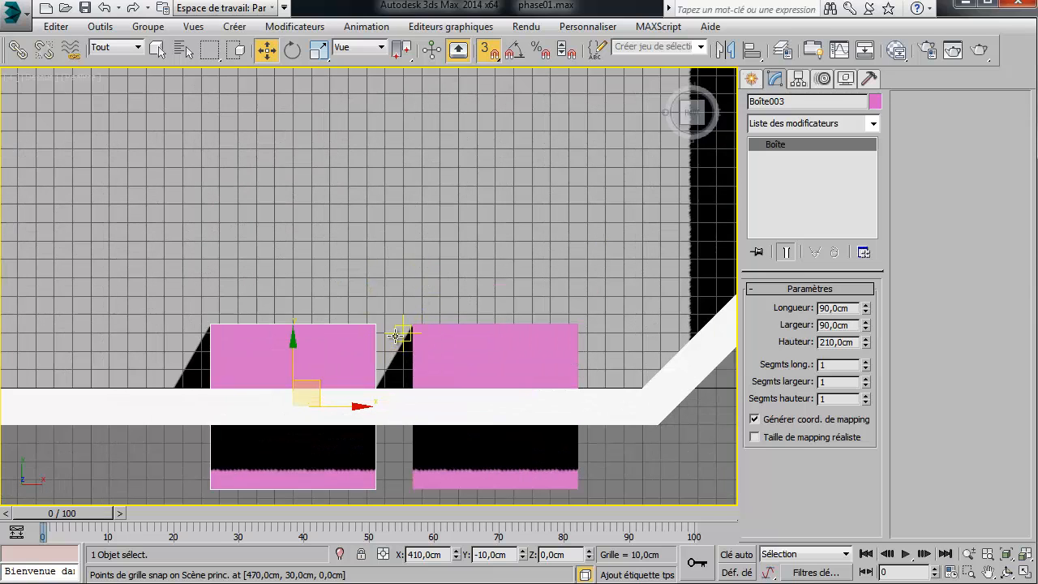
- Delete the second cloned box, placed at X 410 cm on the plan's bottom wall
key("p")
scroll(320, 343, "down", 4)
middle_click_drag(317, 341, 489, 305, "alt")
middle_click_drag(475, 411, 454, 339)
key("Delete")
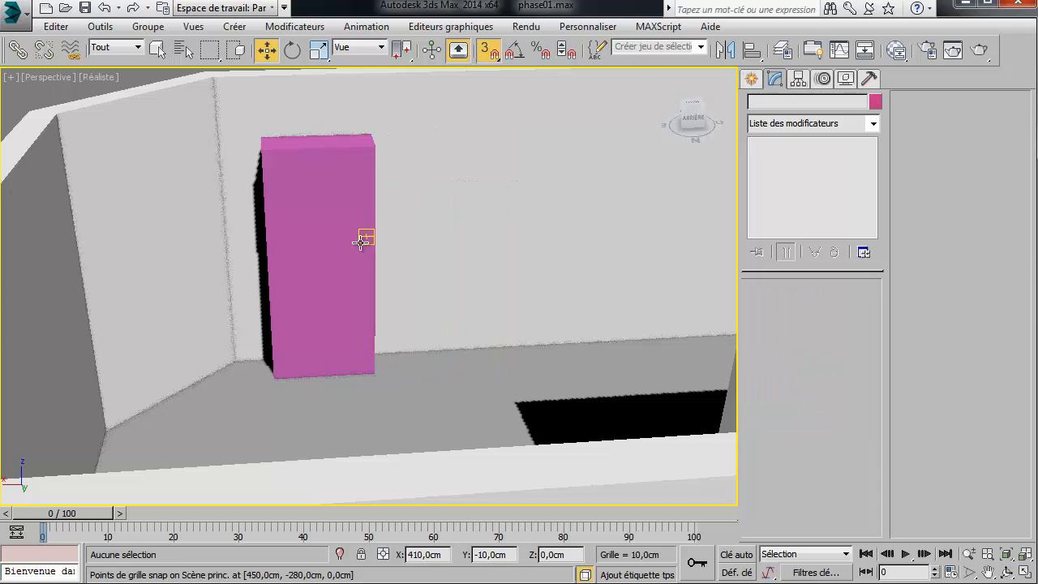
- Select the remaining box on the plan's bottom wall and display the perspective view in wireframe
left_click(341, 289)
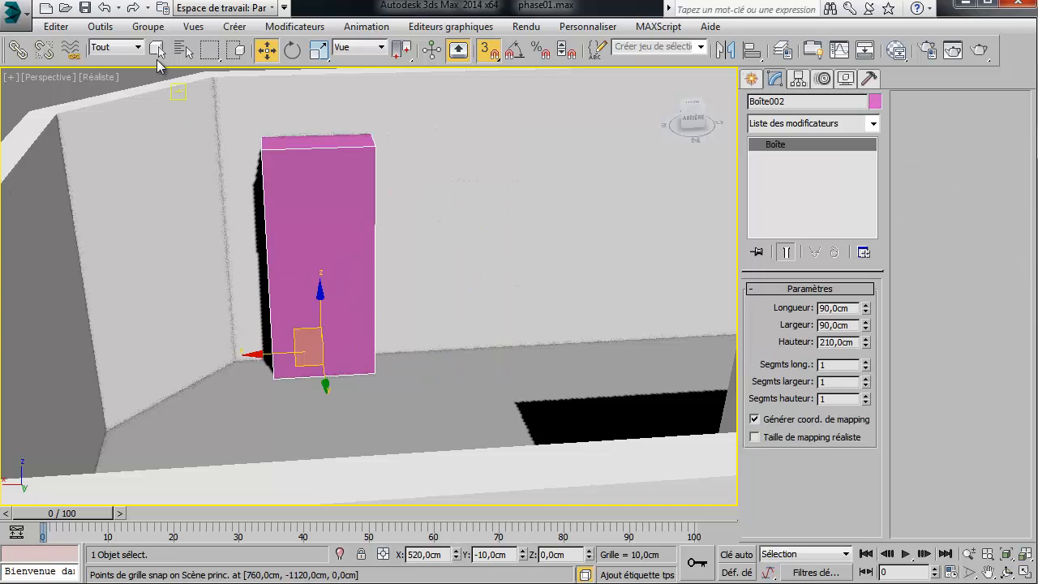
left_click(98, 77)
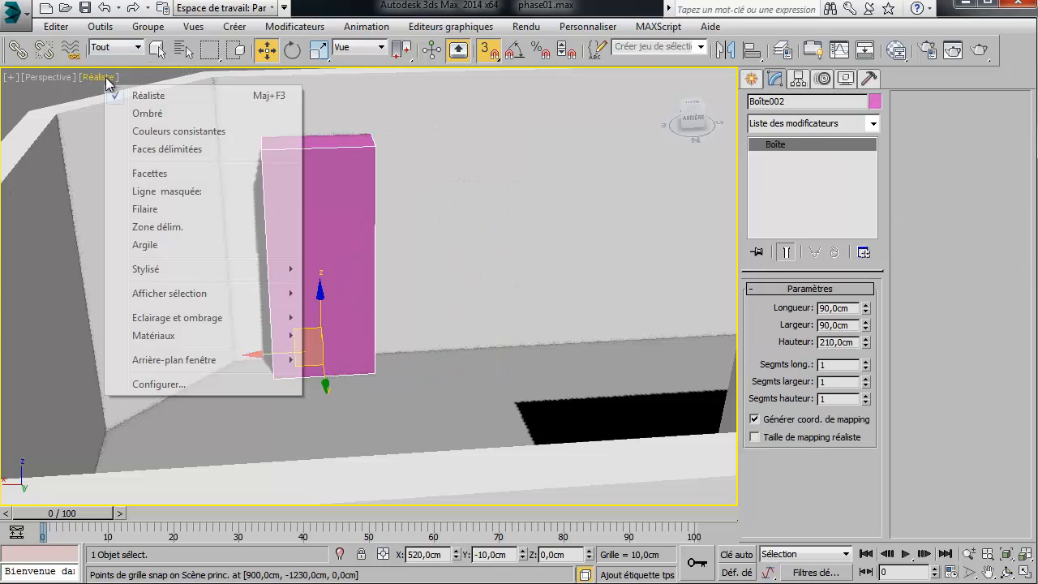
left_click(145, 210)
scroll(408, 401, "up", 3)
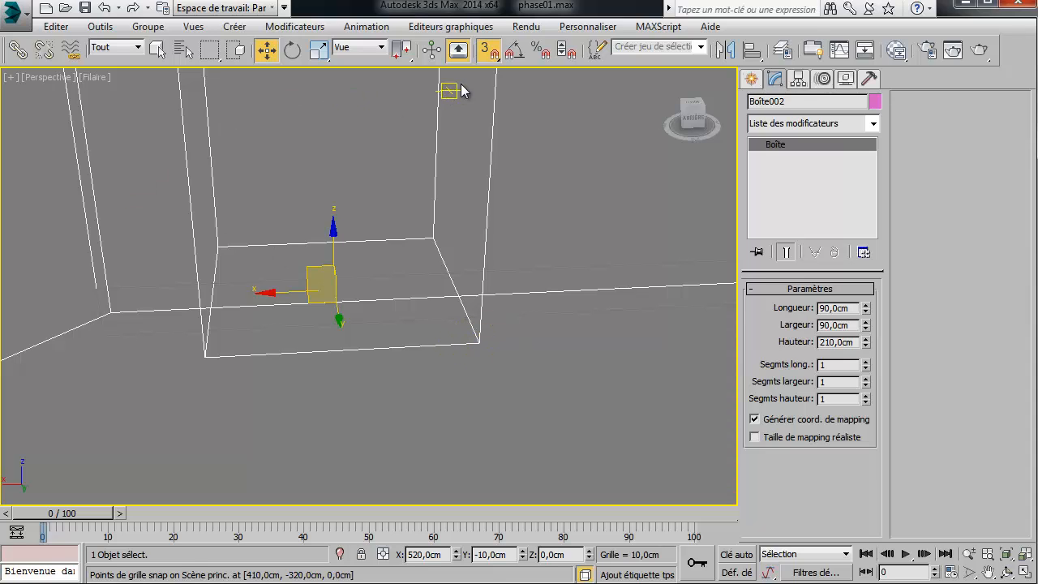
- Enable vertex snapping alongside grid points and move the box to X 525 cm, Y -15 cm
right_click(489, 54)
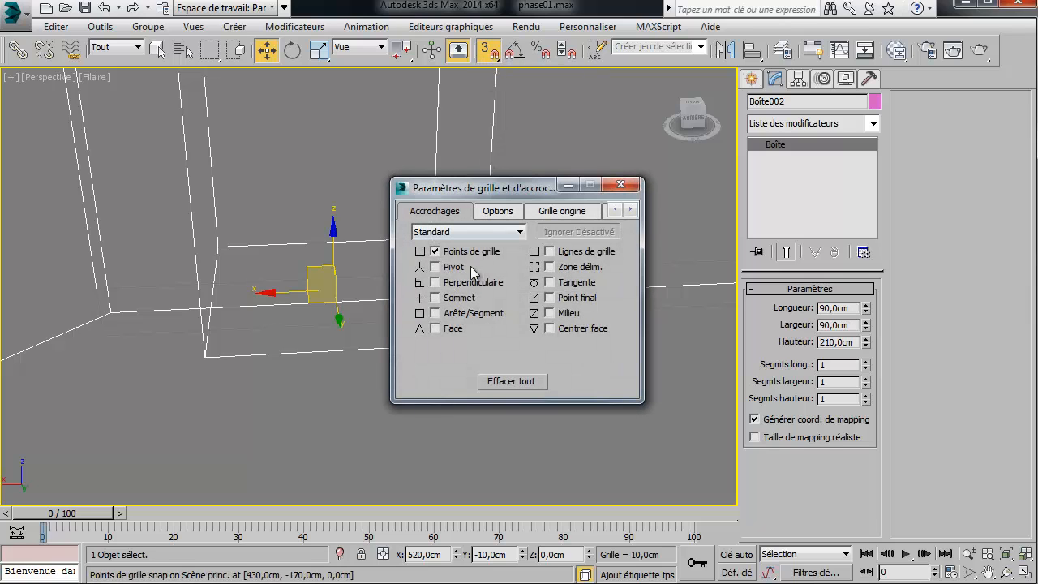
left_click(436, 298)
left_click_drag(516, 194, 167, 229)
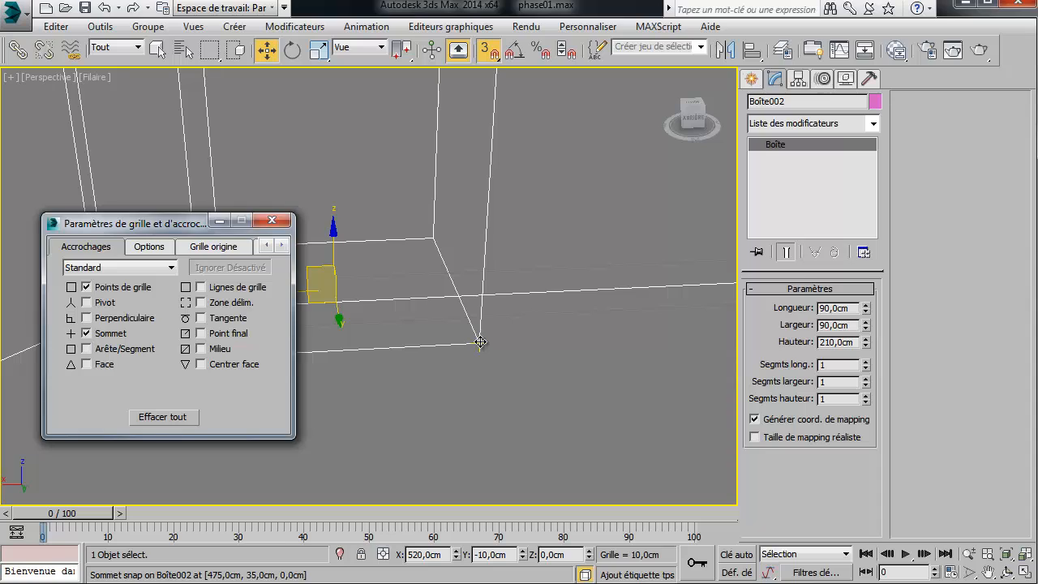
left_click_drag(480, 342, 464, 338)
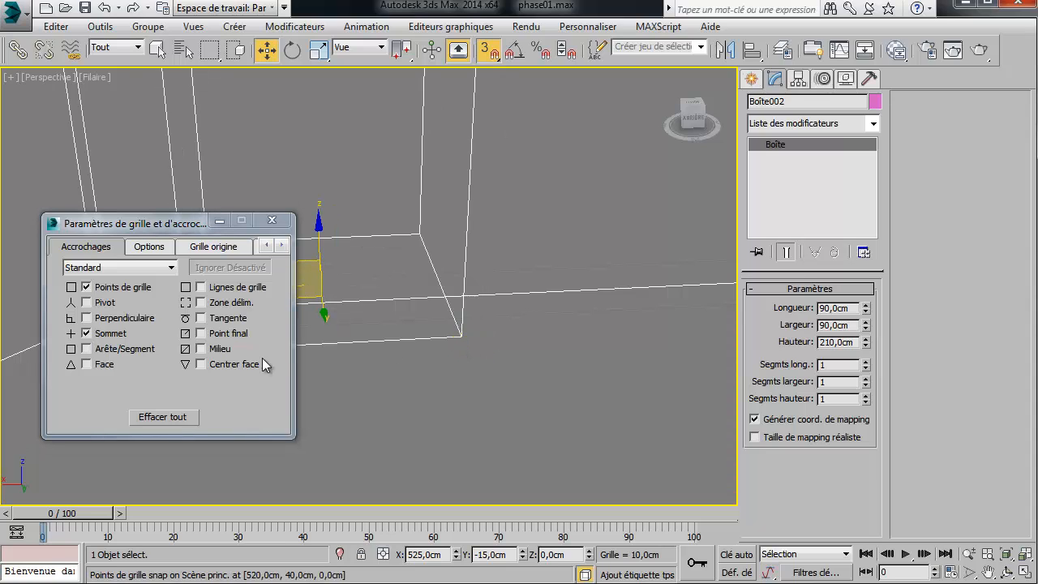
left_click(271, 219)
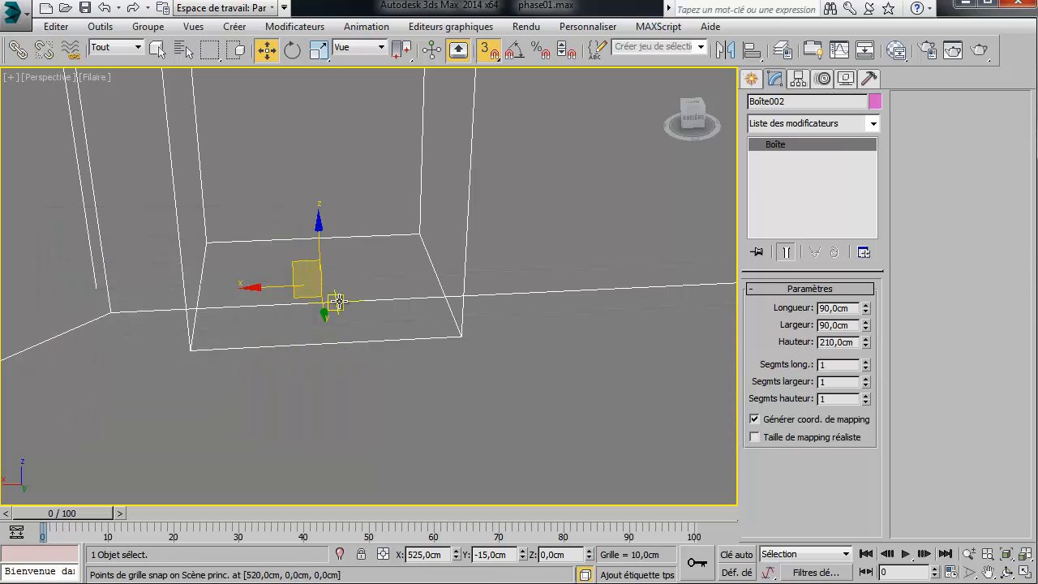
- In the top view, clone the box as three independent copies spaced 110 cm apart along negative X across the plan's bottom wall
key("t")
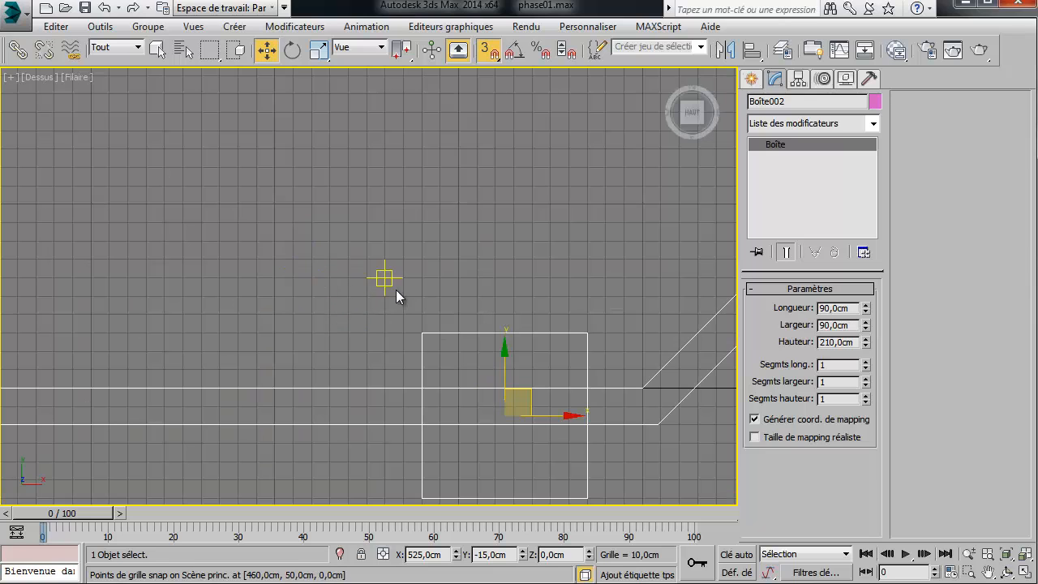
middle_click_drag(405, 324, 409, 212)
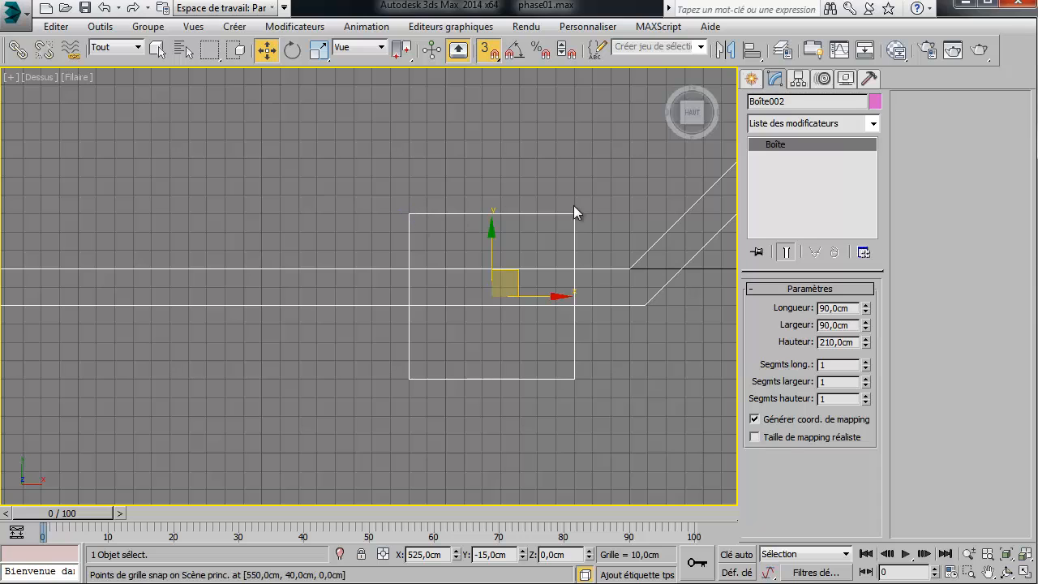
middle_click_drag(373, 371, 461, 378)
scroll(398, 347, "down", 4)
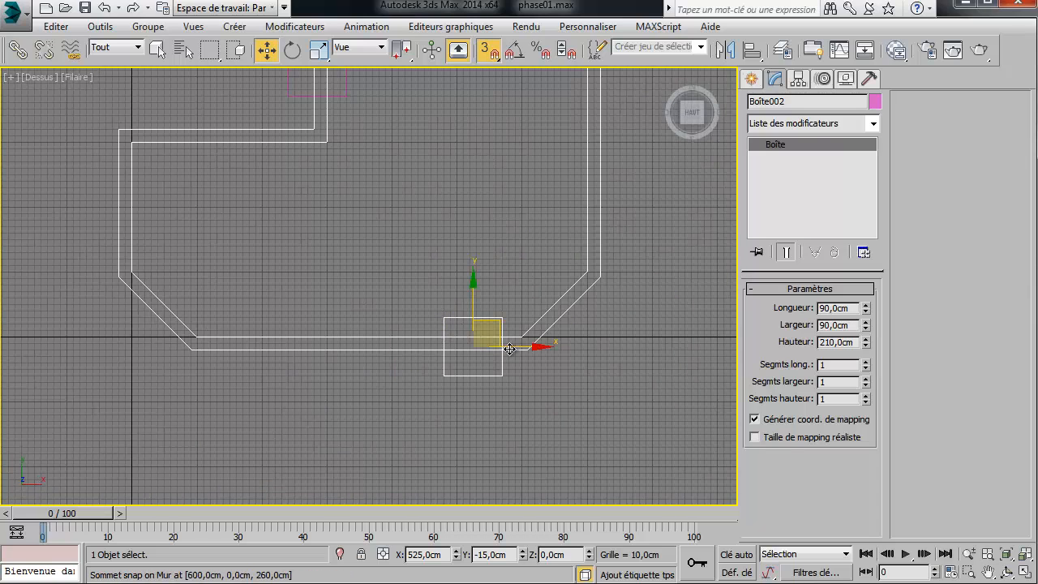
right_click(489, 51)
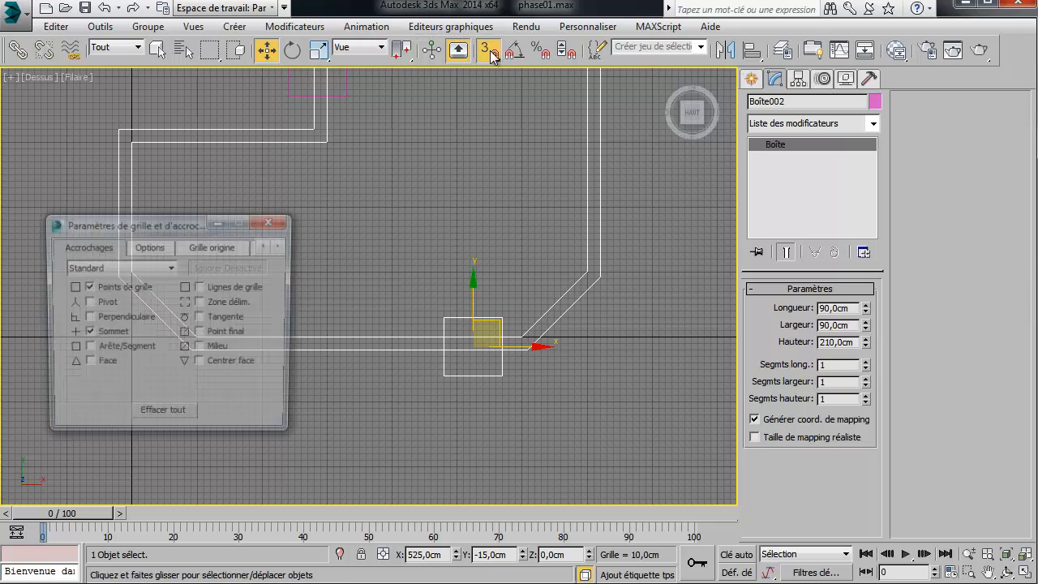
left_click(273, 221)
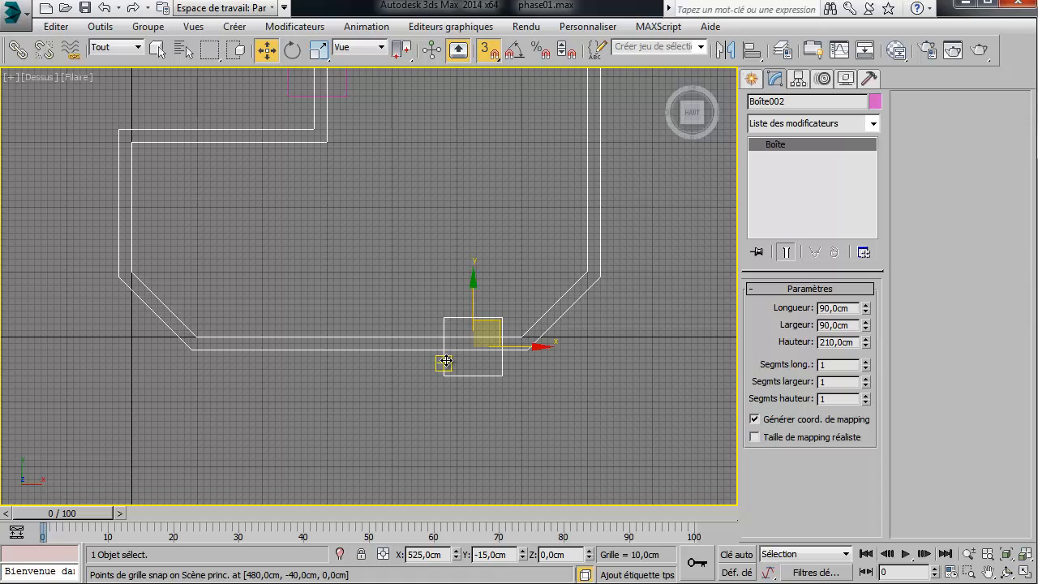
left_click_drag(443, 361, 373, 363)
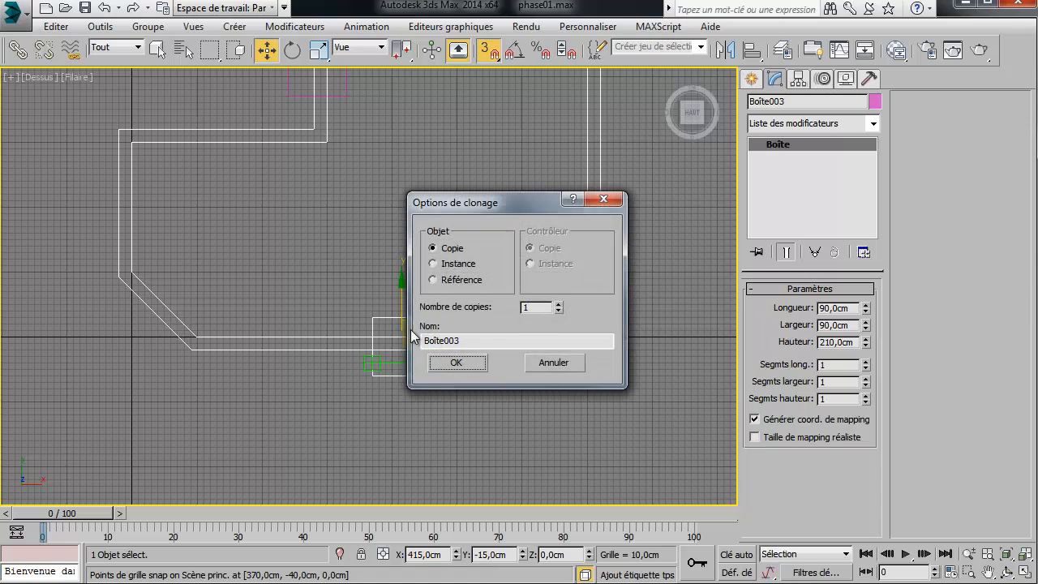
left_click(558, 304)
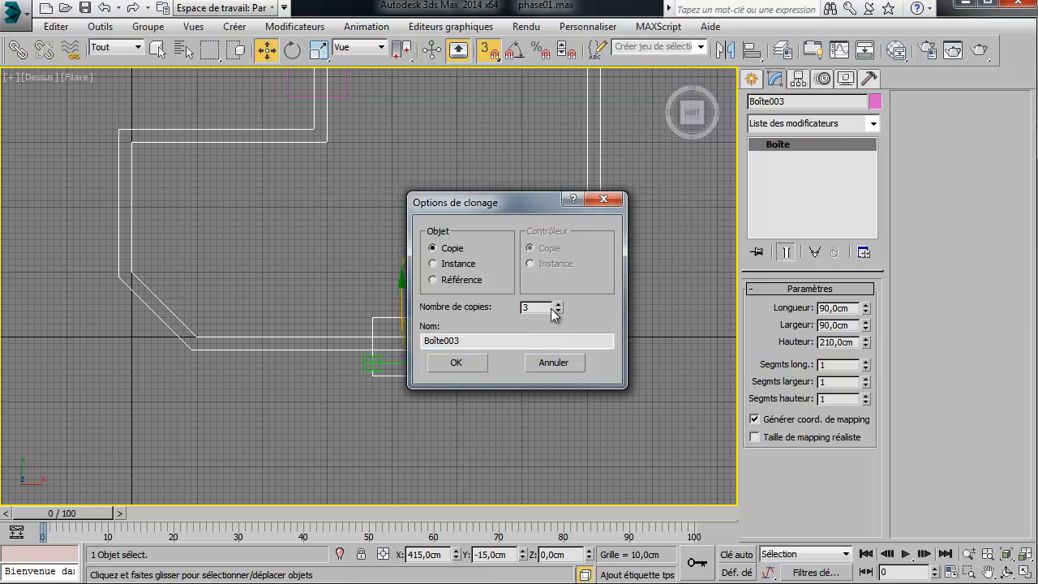
left_click(454, 362)
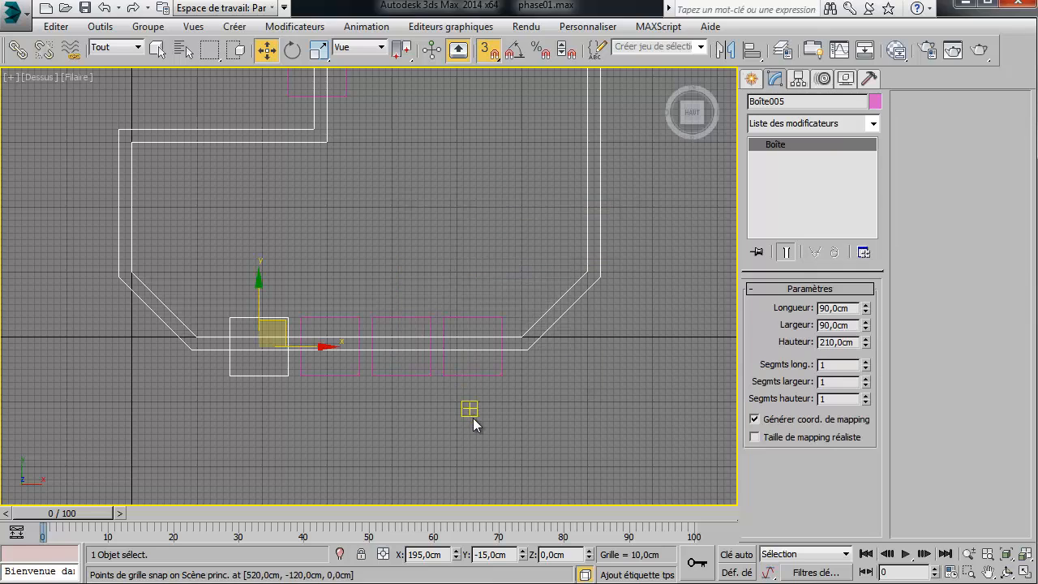
- Switch region selection to window mode and select only the four boxes across the plan's bottom wall
left_click(472, 417)
left_click_drag(205, 278, 515, 412)
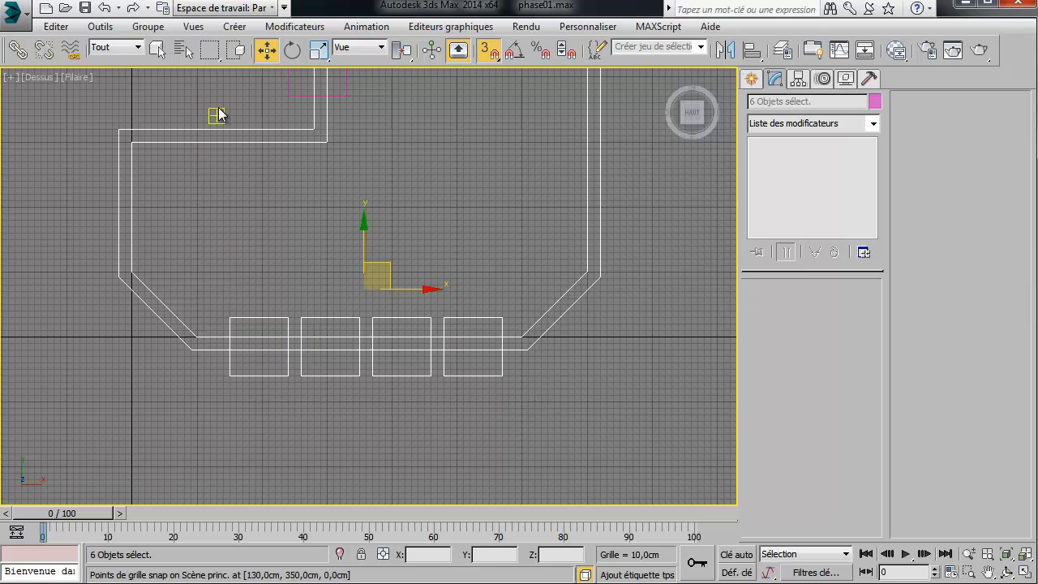
left_click(235, 50)
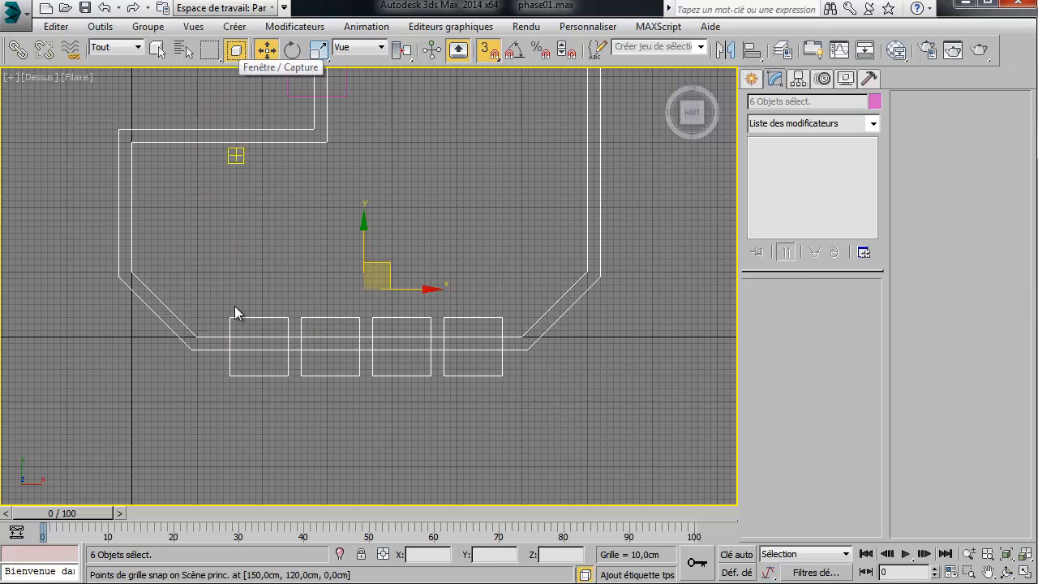
left_click_drag(209, 287, 437, 419)
left_click_drag(532, 434, 532, 434)
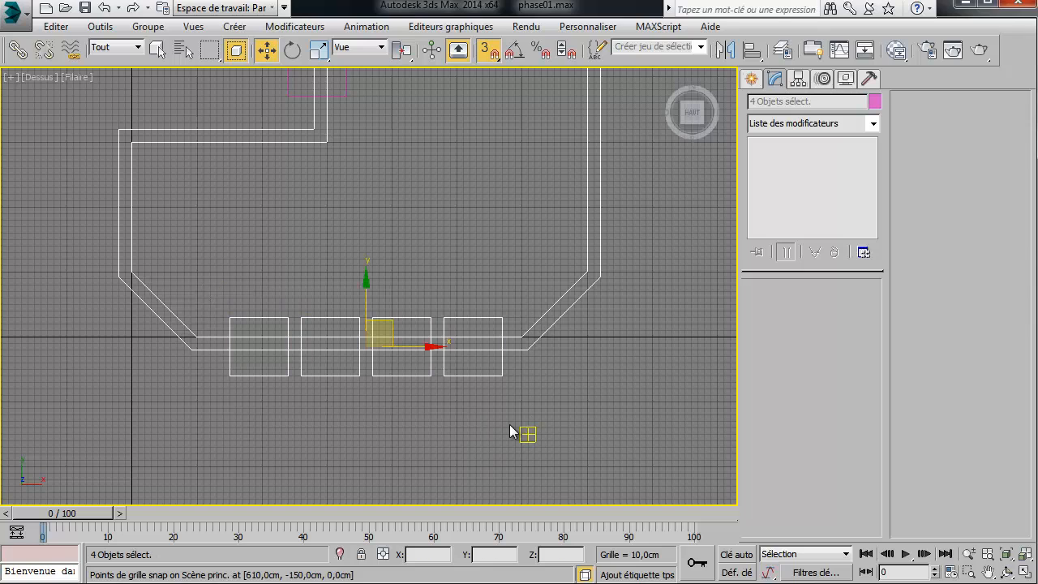
- Assign a grey object colour to the four selected boxes
left_click(874, 102)
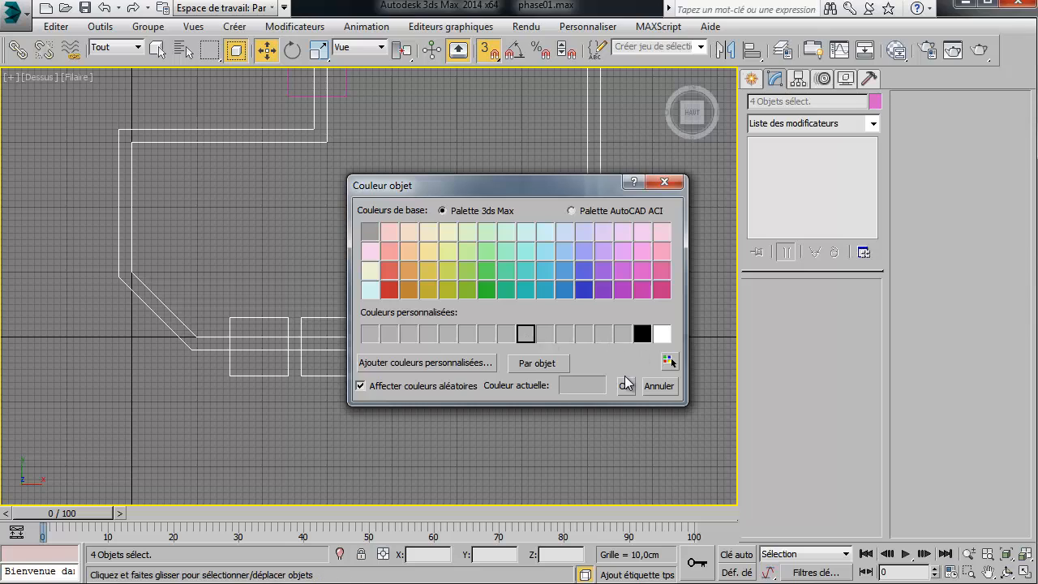
left_click(624, 385)
left_click(418, 235)
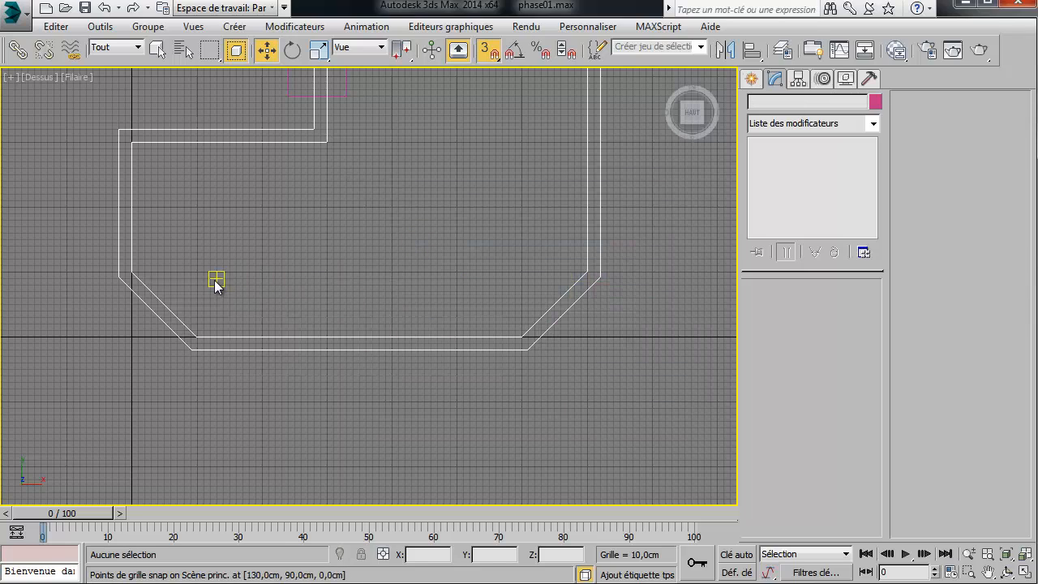
- Set the object colour of the four boxes on the plan's bottom wall to dark blue
left_click_drag(521, 403, 516, 404)
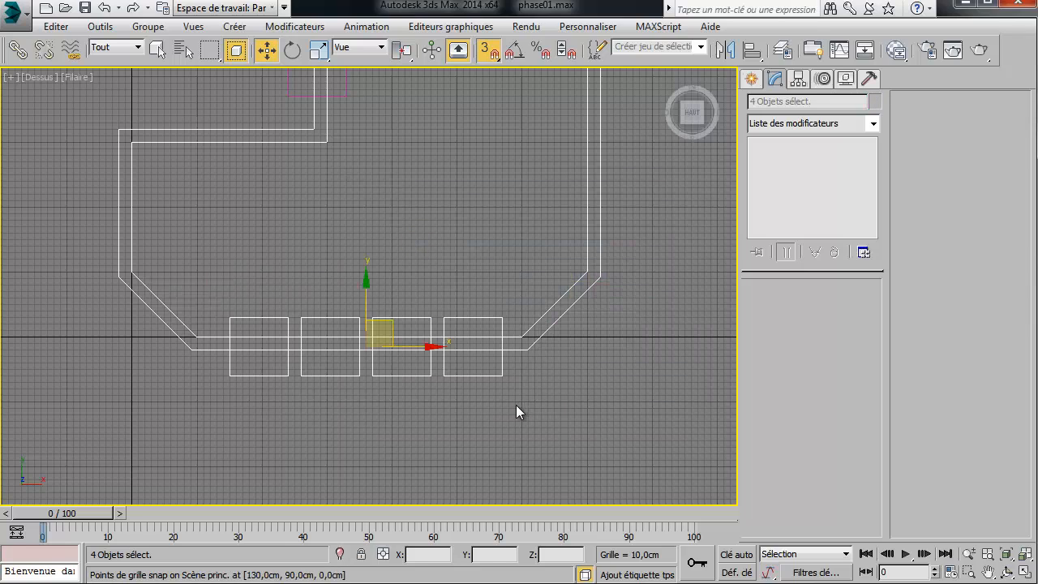
left_click(874, 102)
left_click(584, 290)
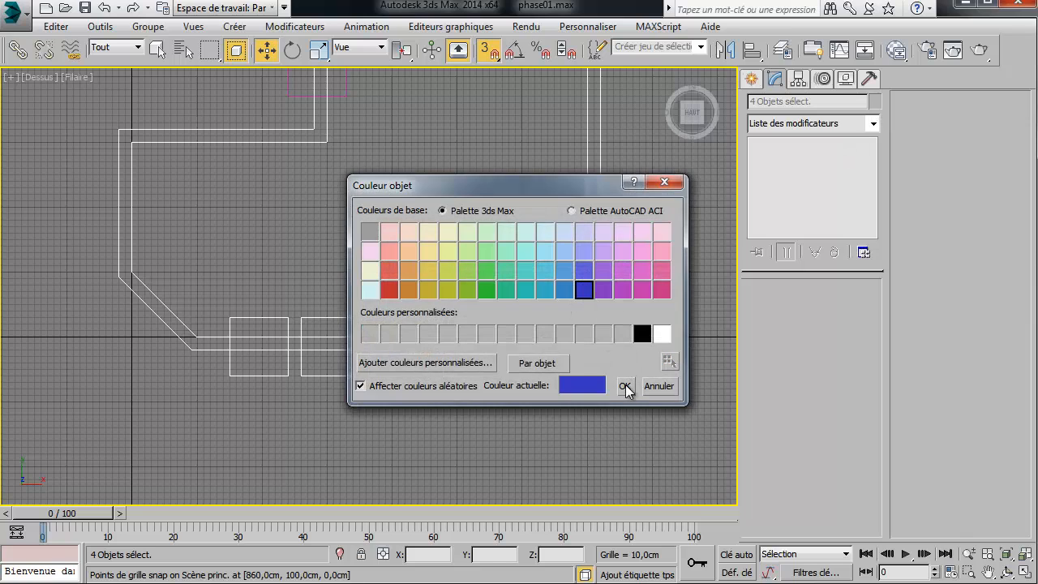
left_click(625, 385)
left_click(424, 232)
- Give the box on the vertical wall beside the notch the same dark blue object colour
middle_click_drag(424, 232, 442, 306)
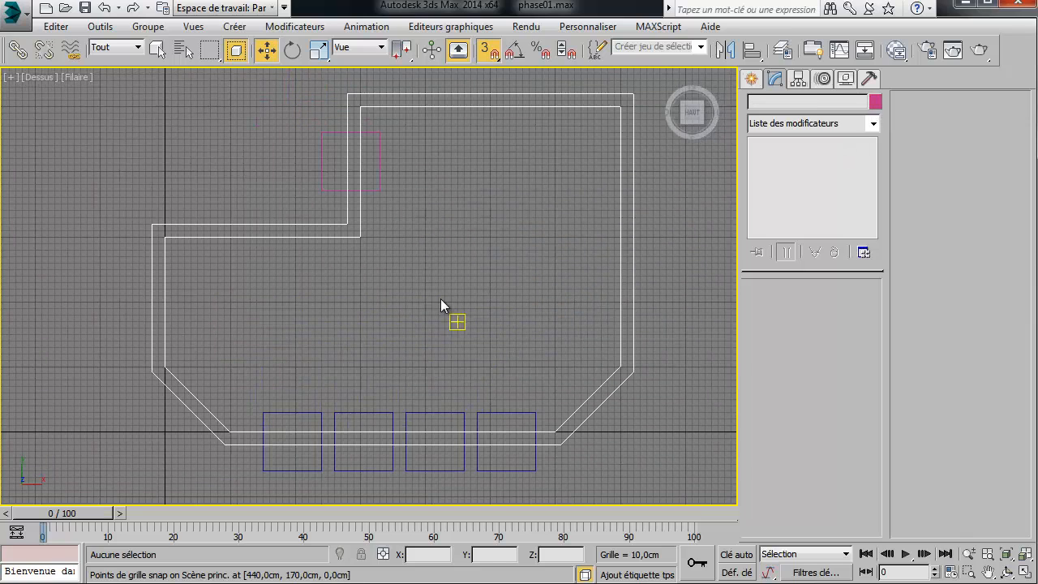
left_click(378, 167)
left_click(874, 102)
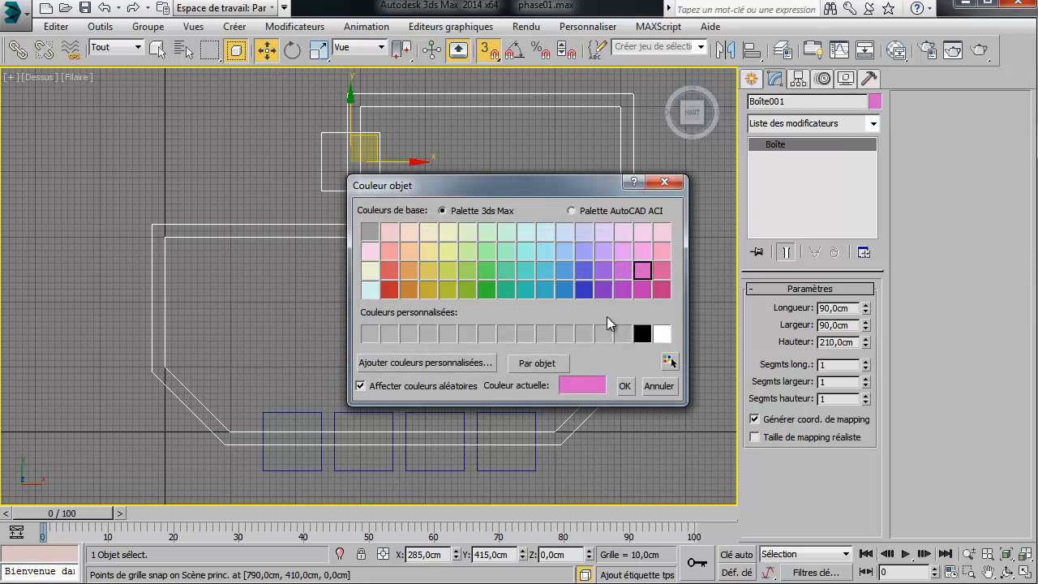
left_click(585, 289)
left_click(624, 387)
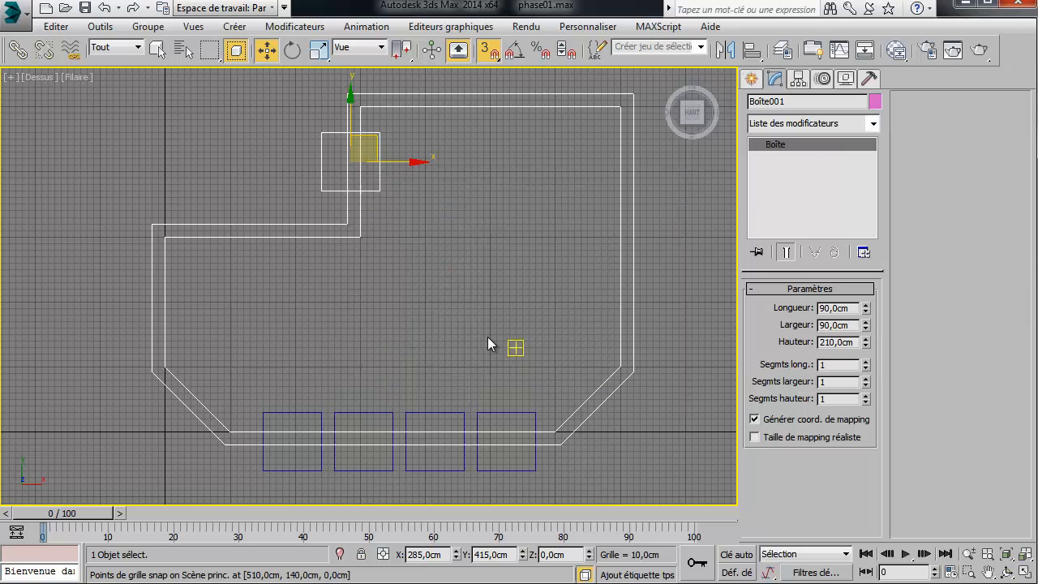
left_click(489, 342)
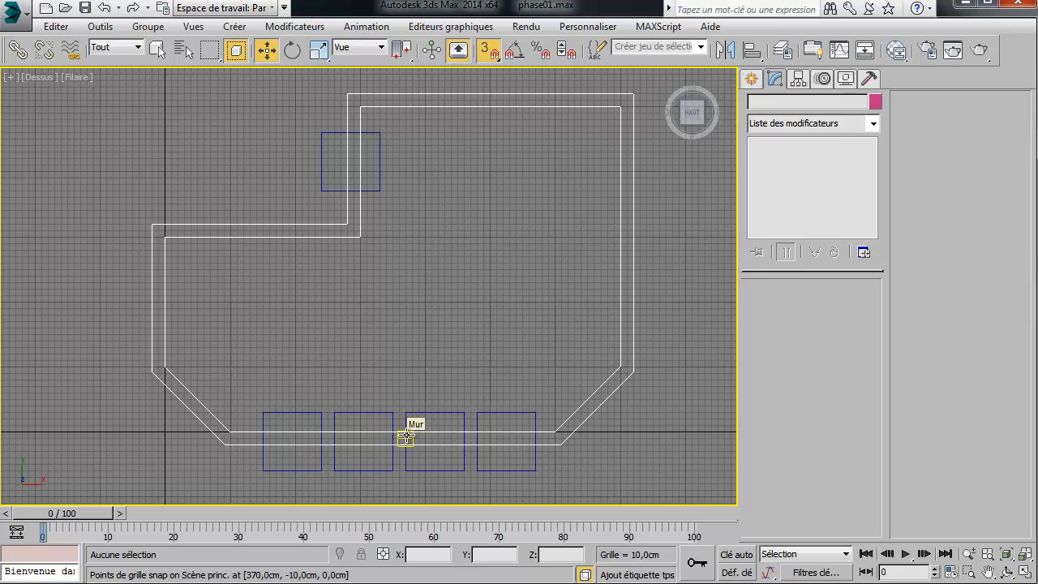
- Examine how the five boxes cross the walls in wireframe, from the top, orthographic and perspective views
middle_click_drag(406, 435, 320, 274, "alt")
key("p")
scroll(406, 246, "down", 6)
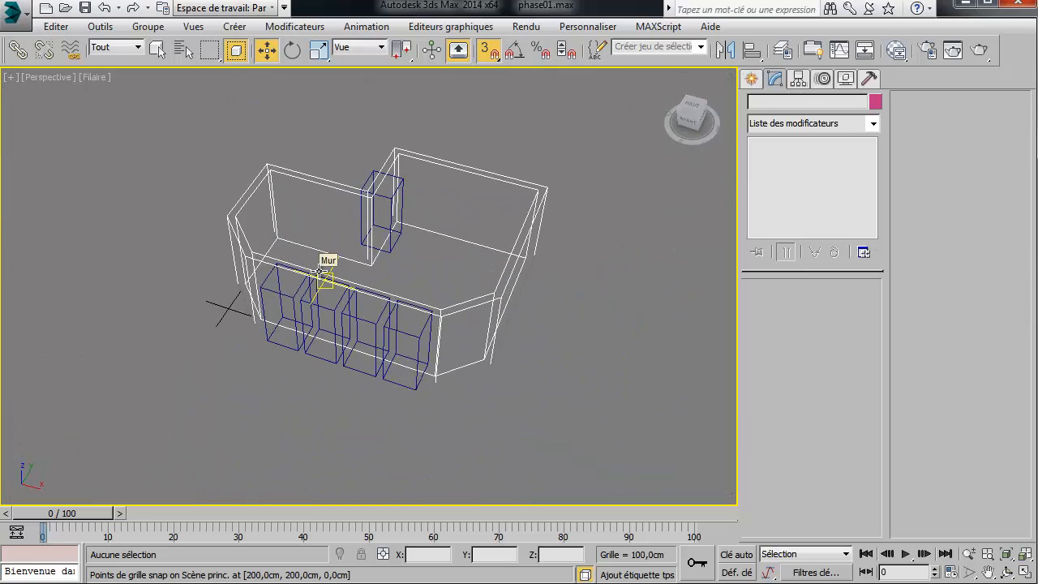
scroll(323, 274, "up", 2)
key("t")
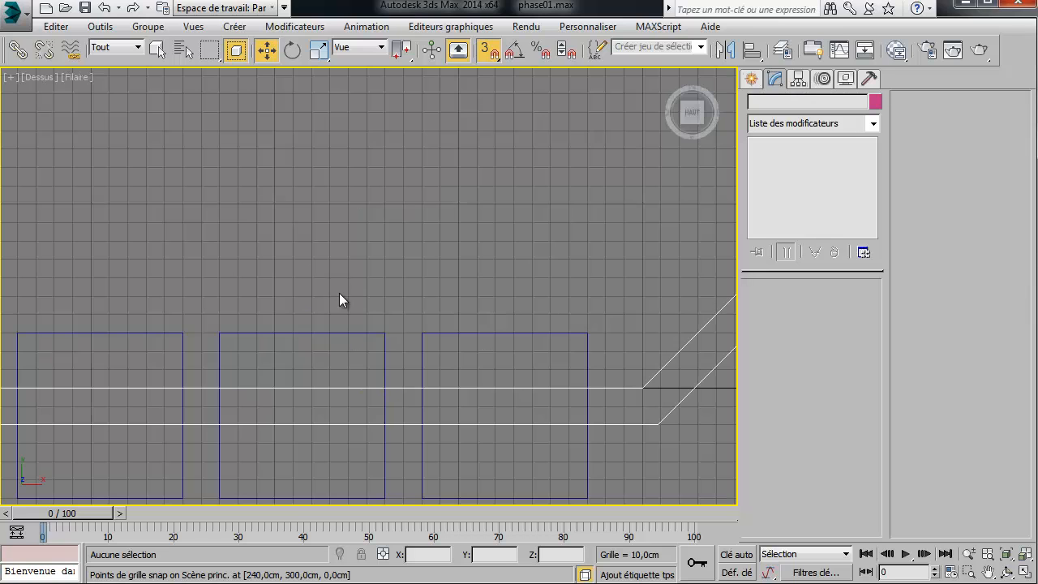
scroll(361, 304, "down", 5)
middle_click_drag(349, 290, 372, 302)
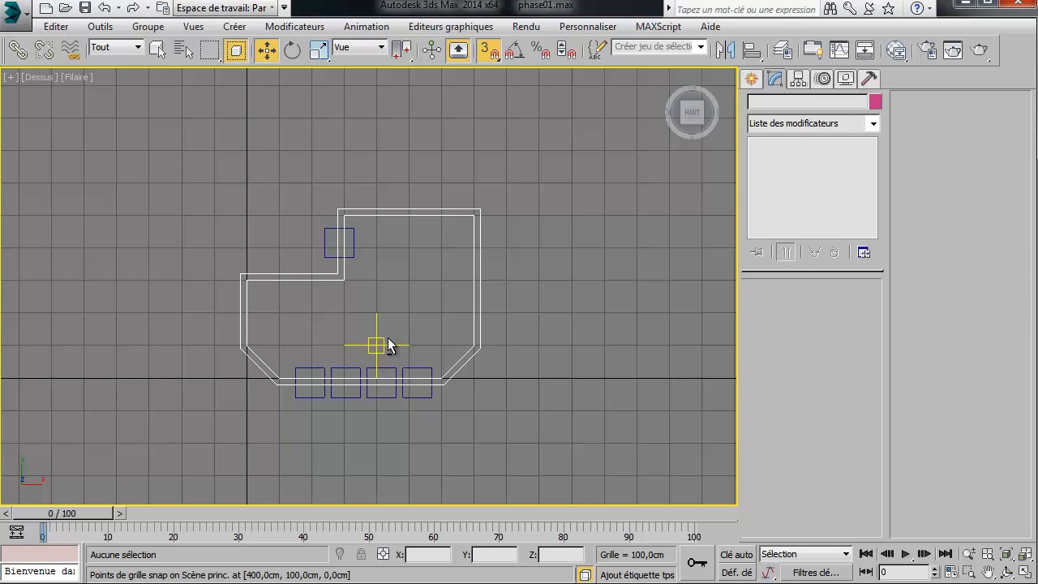
middle_click_drag(387, 345, 467, 261, "alt")
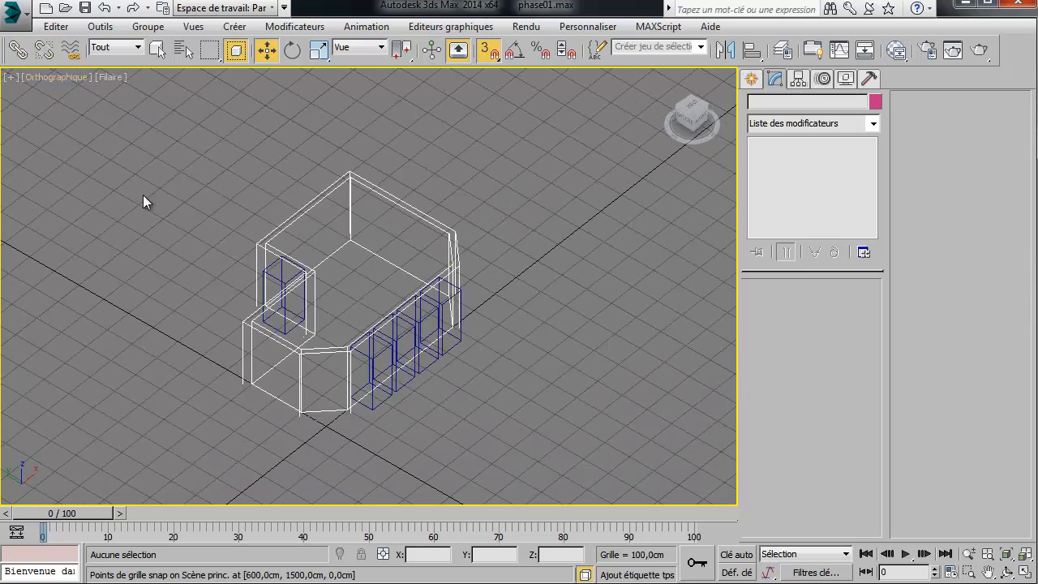
key("t")
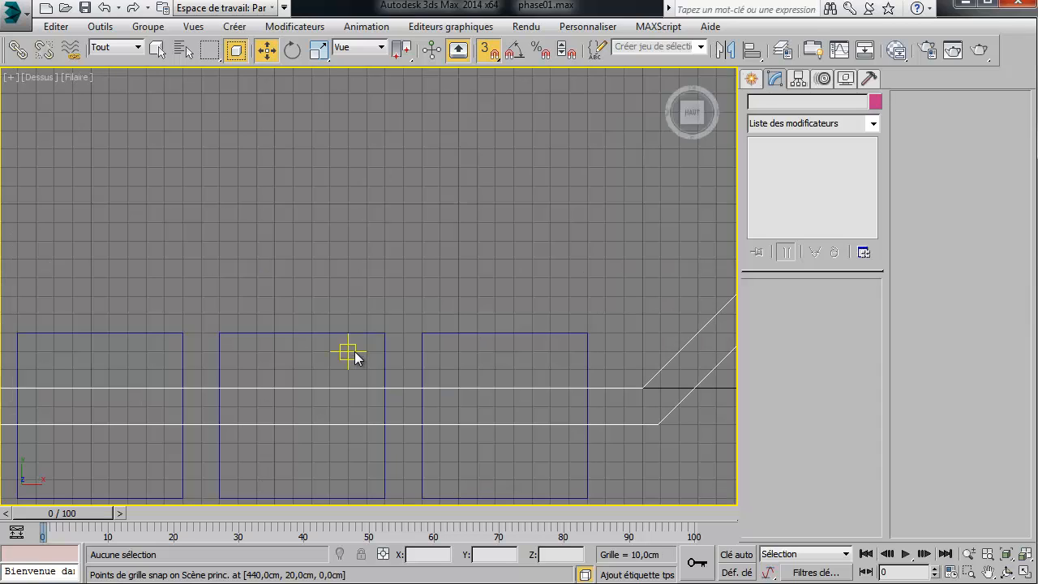
key("p")
scroll(352, 343, "down", 6)
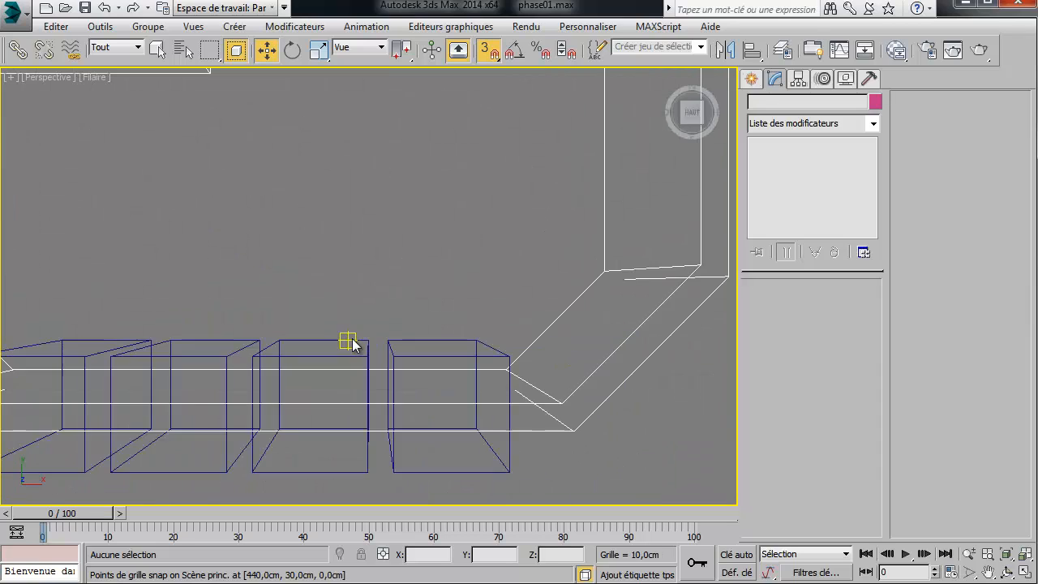
scroll(344, 310, "up", 4)
scroll(342, 311, "down", 4)
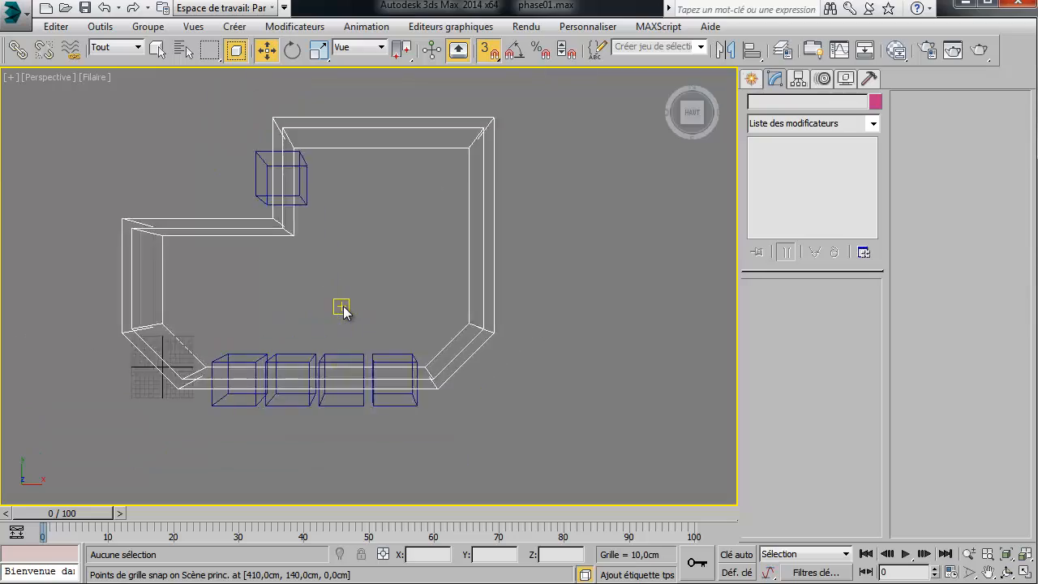
scroll(341, 306, "up", 3)
scroll(343, 308, "down", 3)
middle_click_drag(334, 262, 404, 236, "alt")
scroll(344, 380, "up", 3)
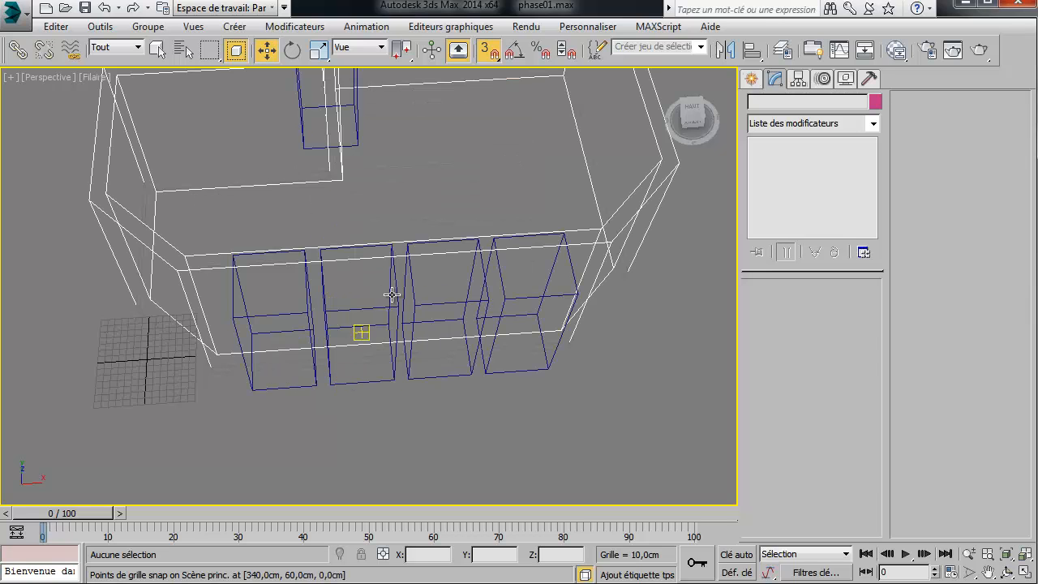
- Create a new empty layer named Save
middle_click_drag(391, 294, 405, 380)
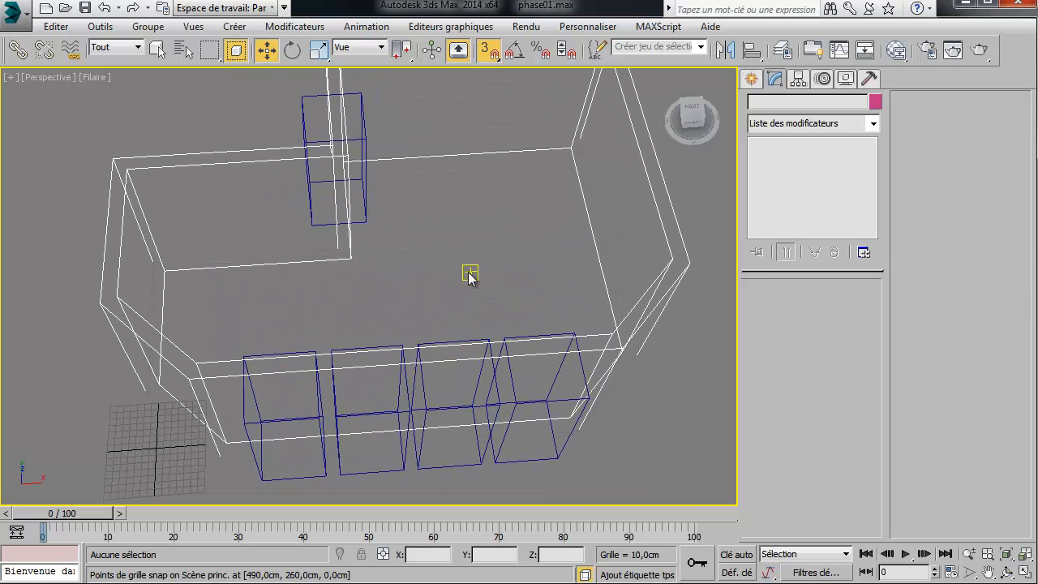
scroll(479, 264, "down", 3)
middle_click_drag(468, 270, 450, 203, "alt")
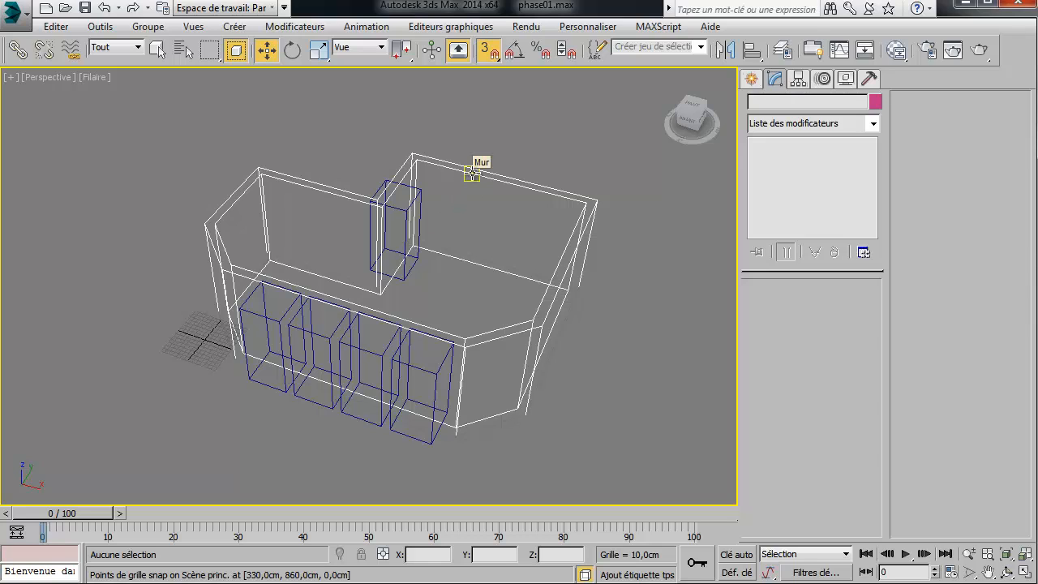
left_click(472, 173)
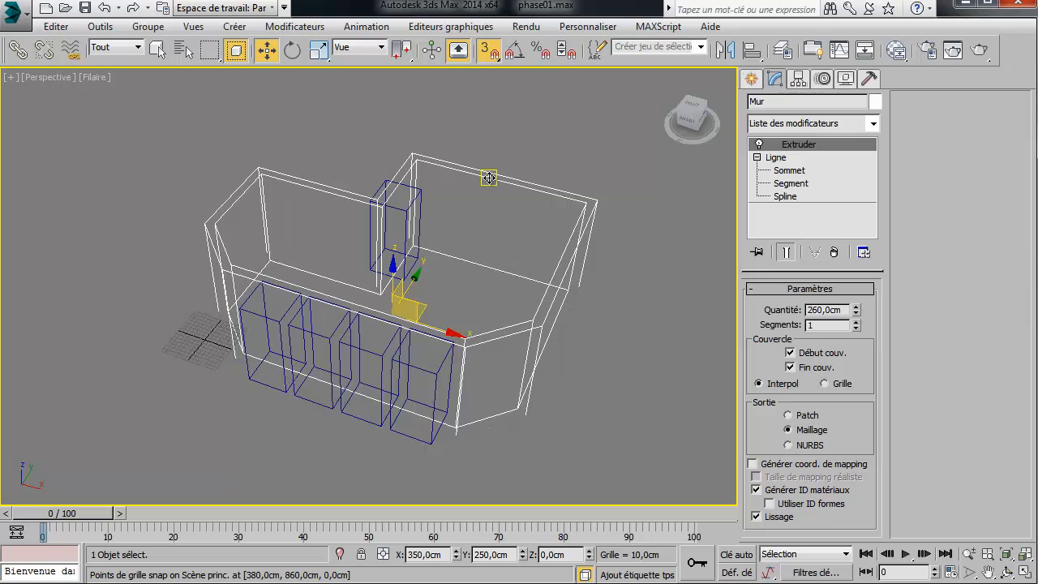
left_click(783, 50)
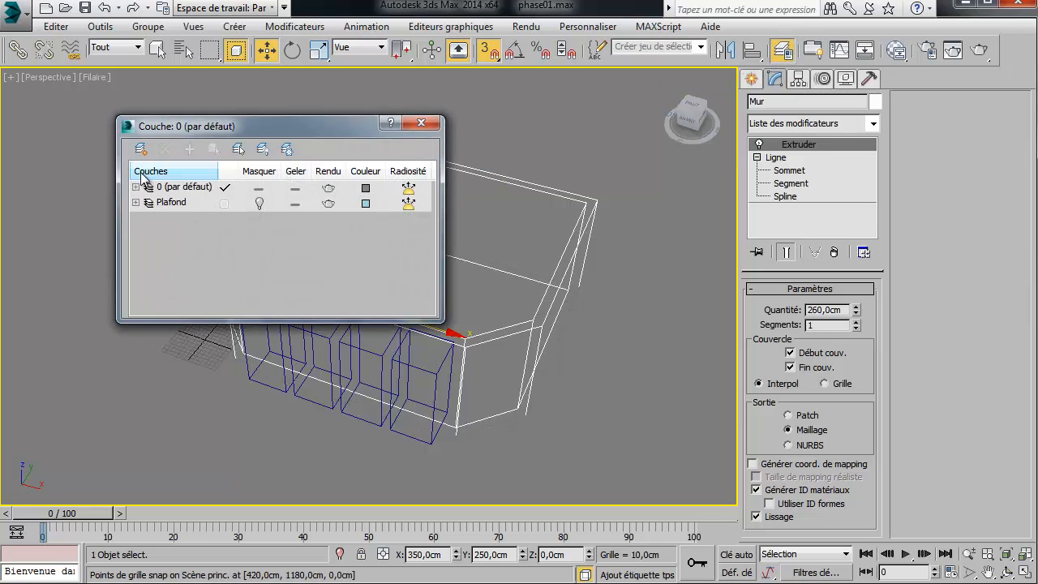
left_click(642, 264)
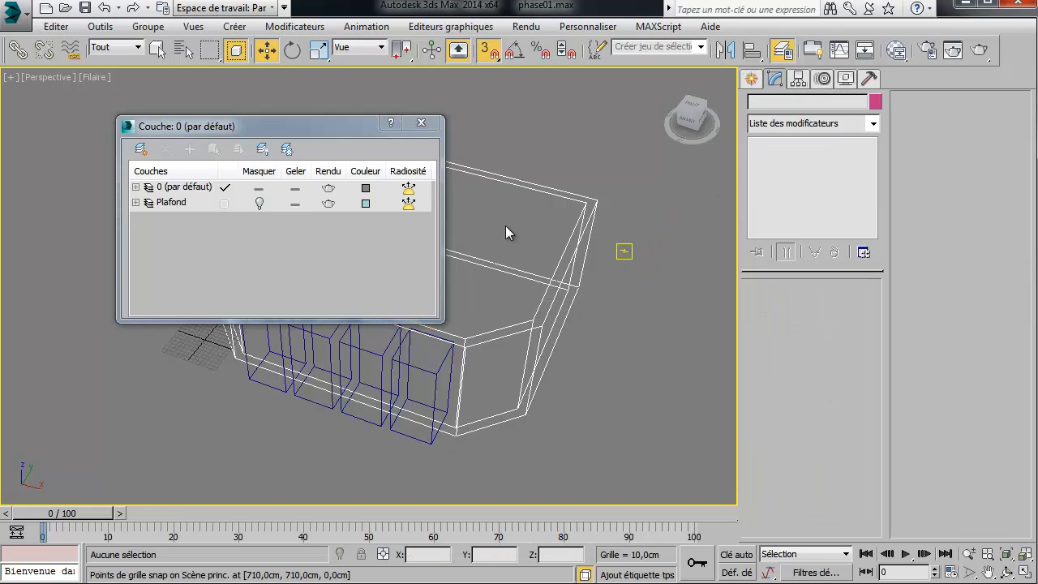
left_click(140, 148)
left_click(185, 202)
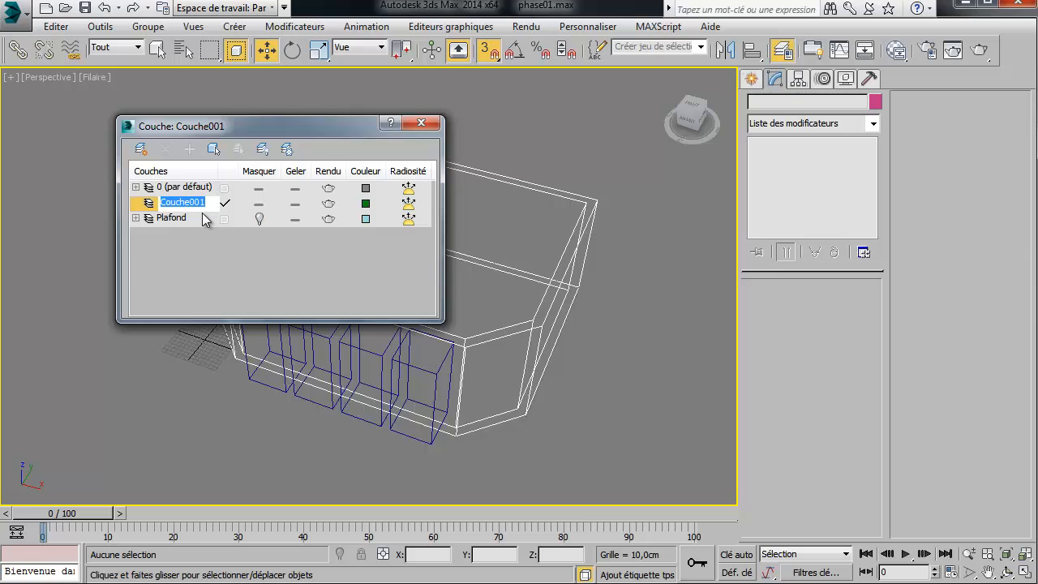
type("Save")
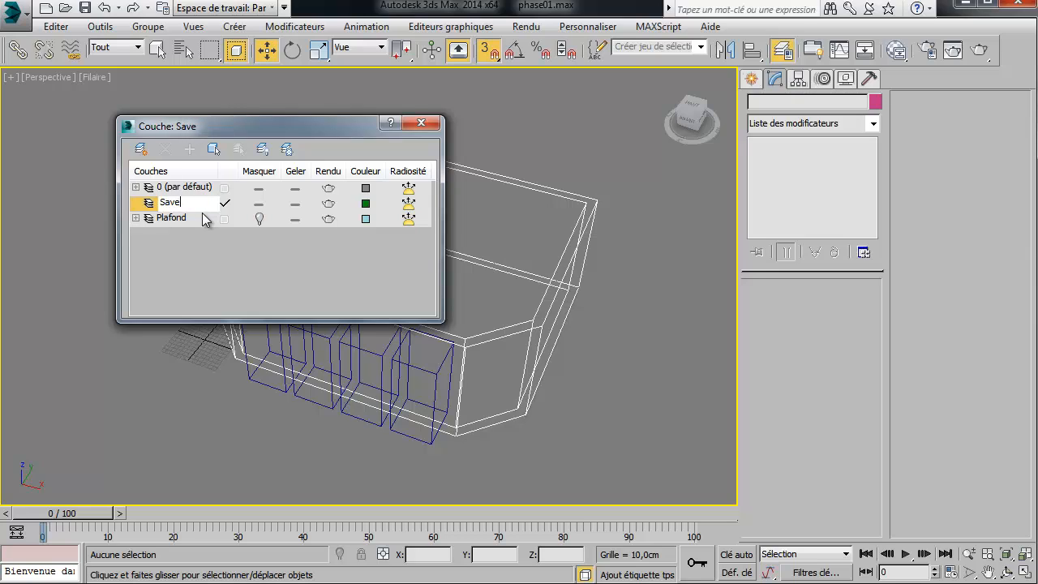
left_click(200, 254)
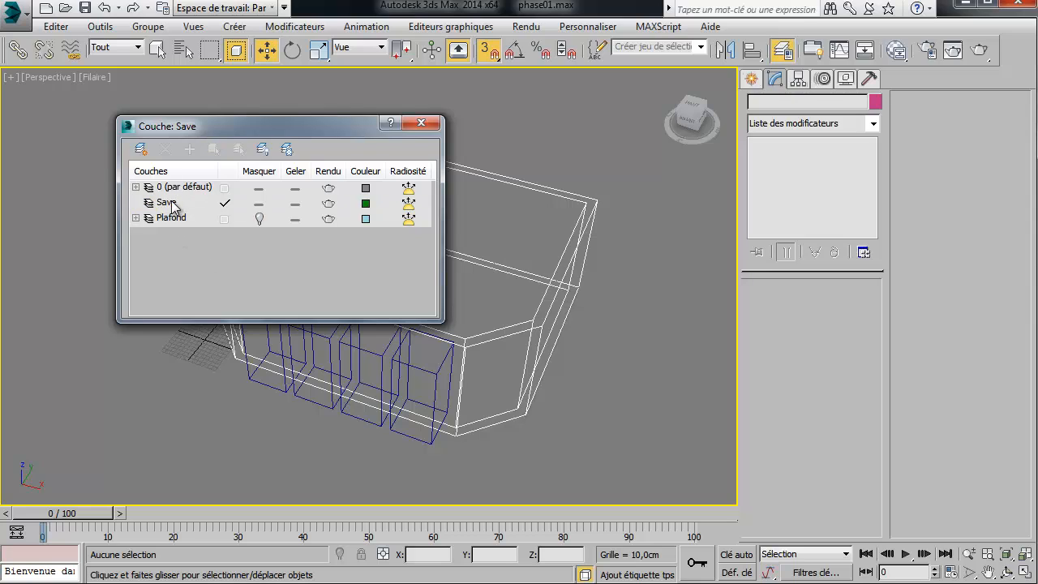
- Clone the wall object Mur in place to keep a backup of it
left_click(175, 208)
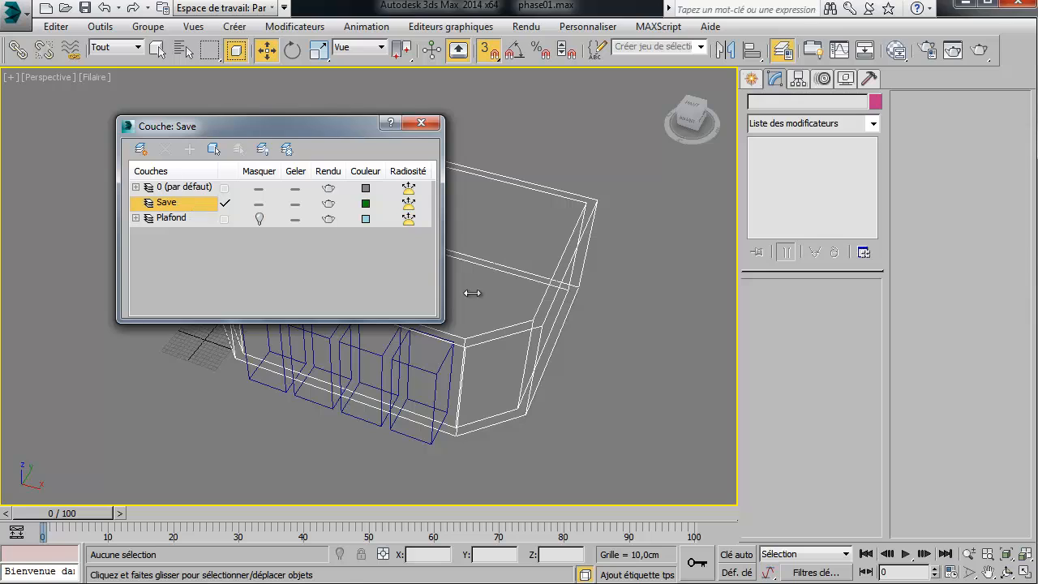
left_click(560, 199)
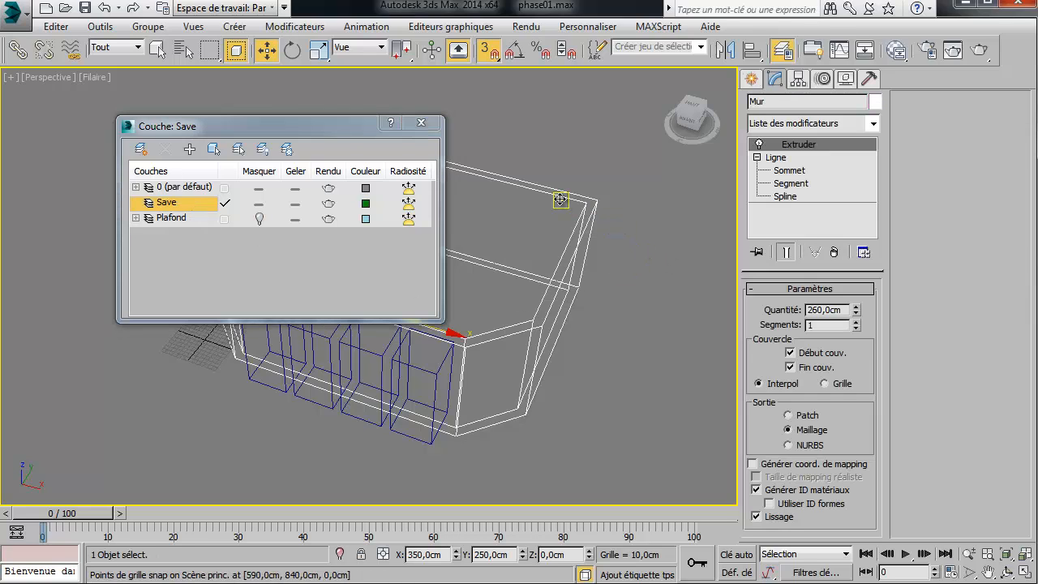
right_click(560, 199)
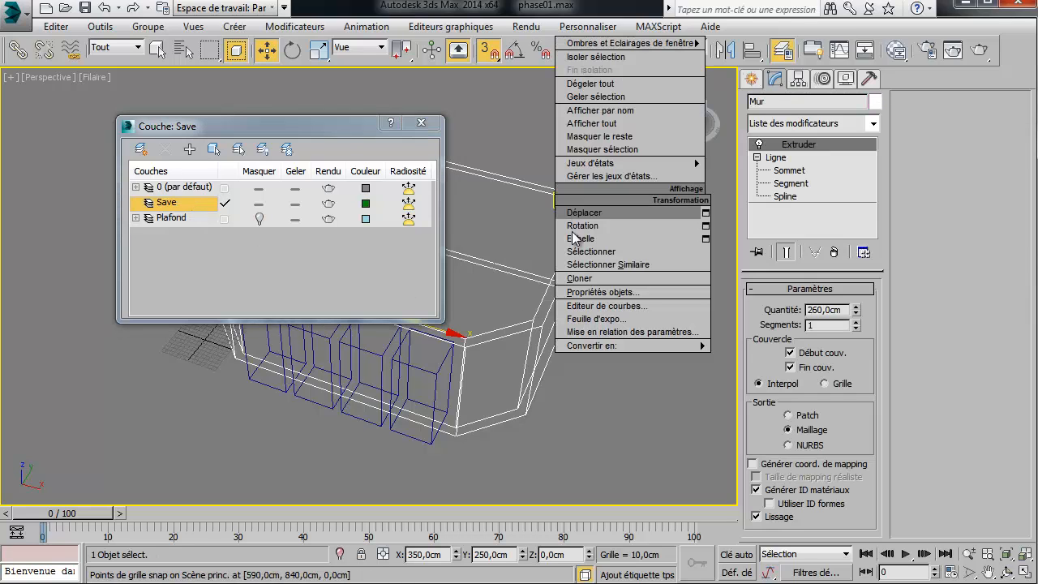
left_click(580, 278)
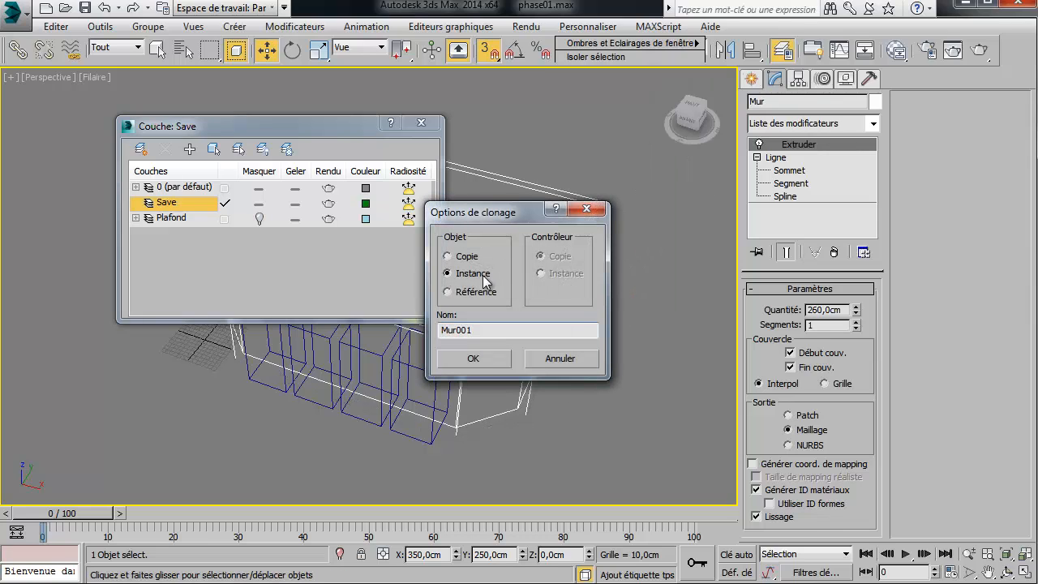
left_click(476, 356)
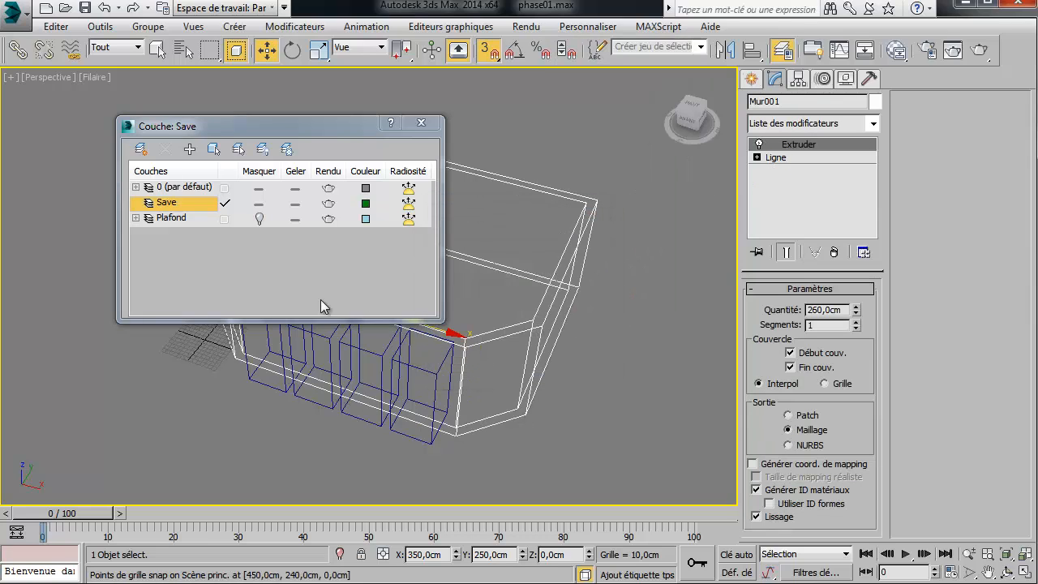
- Add the cloned wall Mur001 to the Save layer
left_click(213, 151)
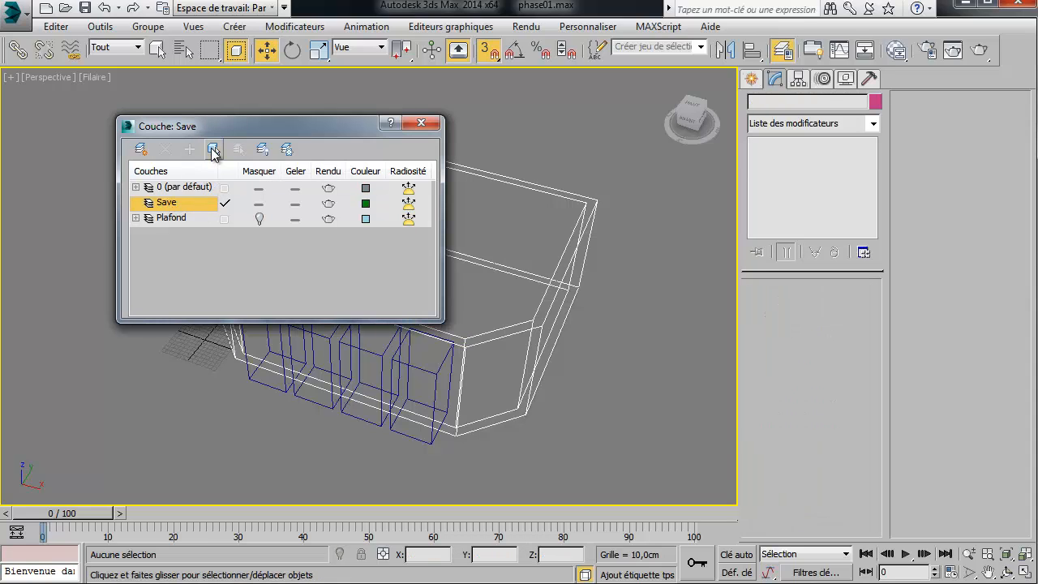
left_click(546, 311)
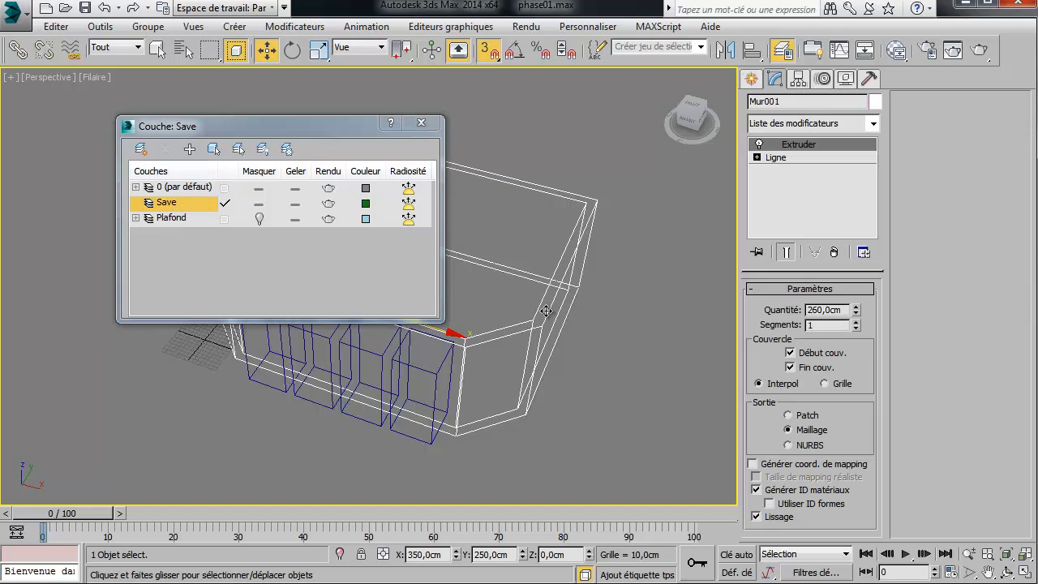
left_click(546, 310)
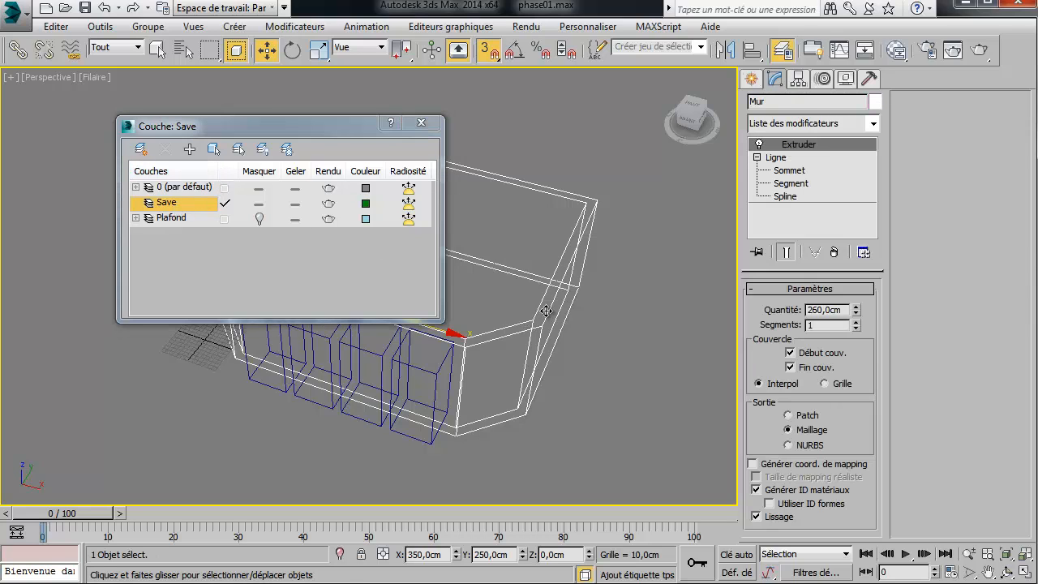
left_click(546, 311)
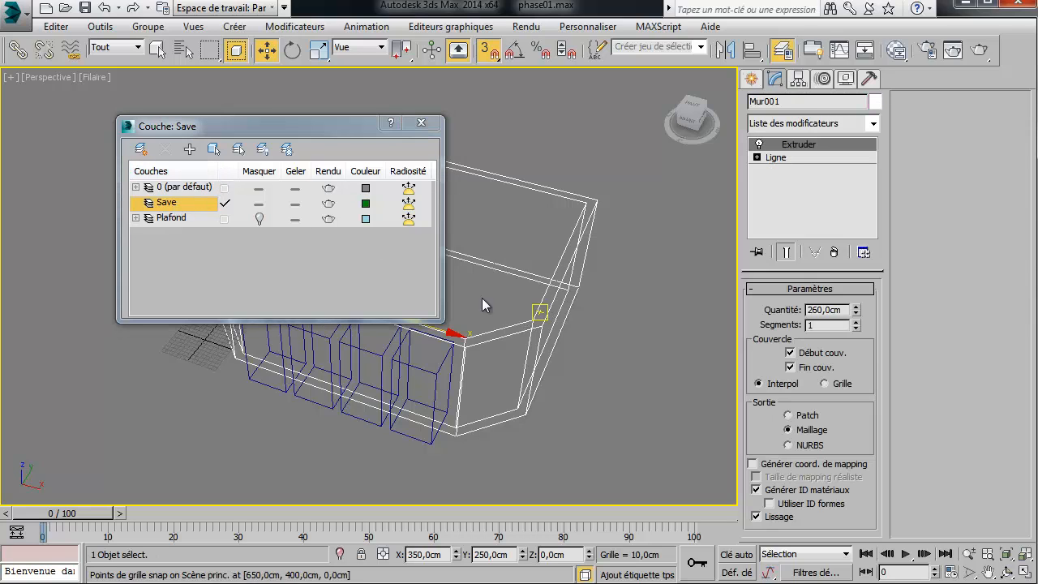
left_click(189, 151)
- Hide the Save layer and make layer 0 (par défaut) current
left_click(259, 204)
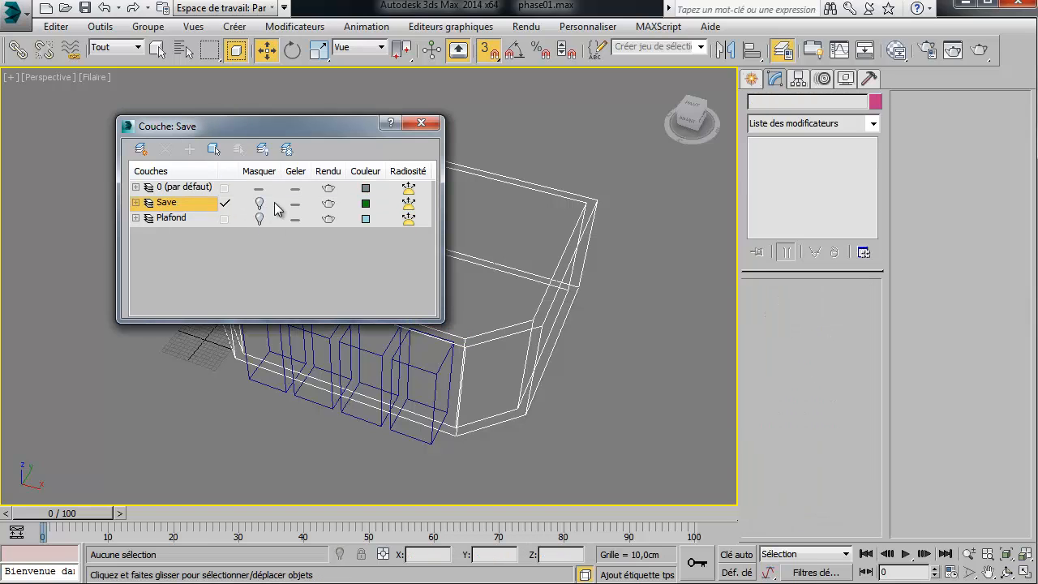
left_click(225, 189)
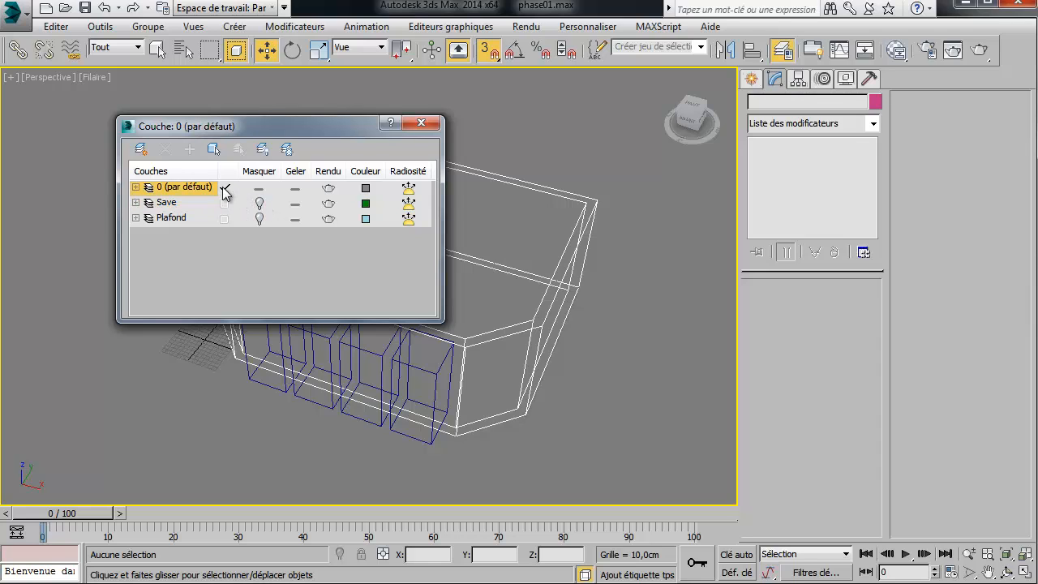
left_click(421, 123)
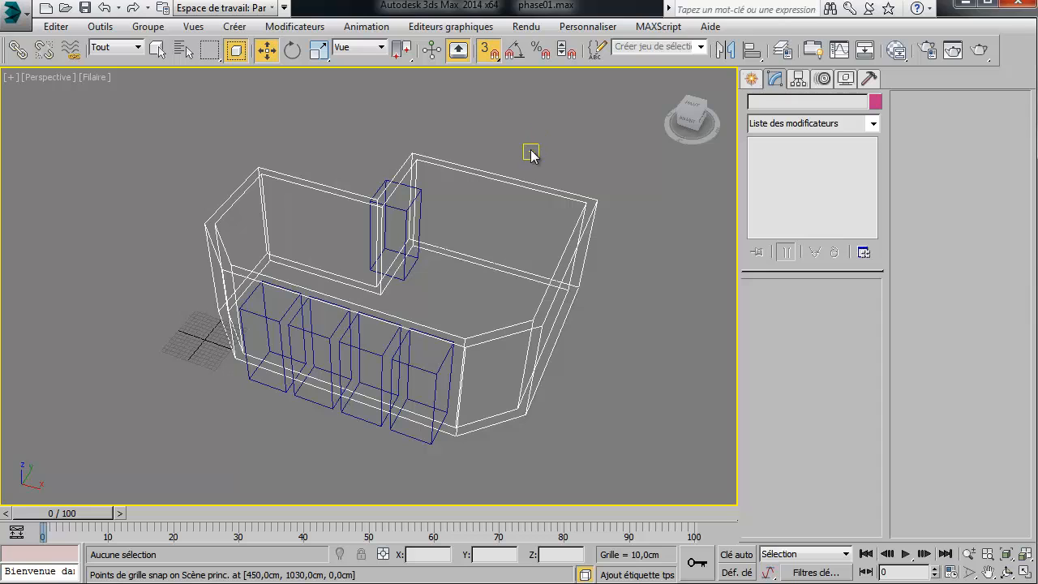
- Subtract the box crossing the short wall beside the notch from the original wall Mur, using ProBoolean with Soustraction
left_click(510, 184)
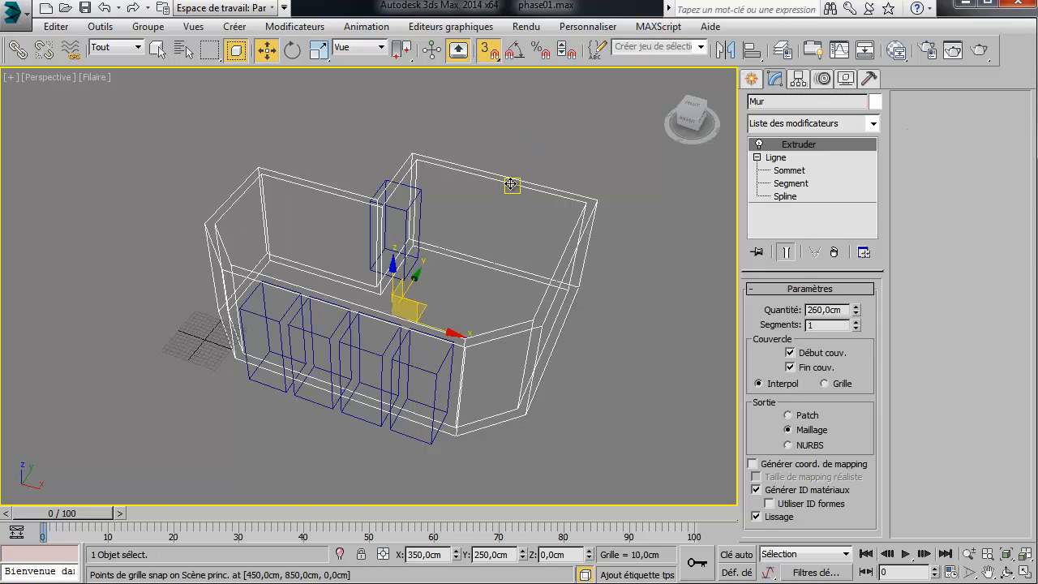
middle_click_drag(468, 229, 697, 223, "alt")
scroll(387, 355, "up", 5)
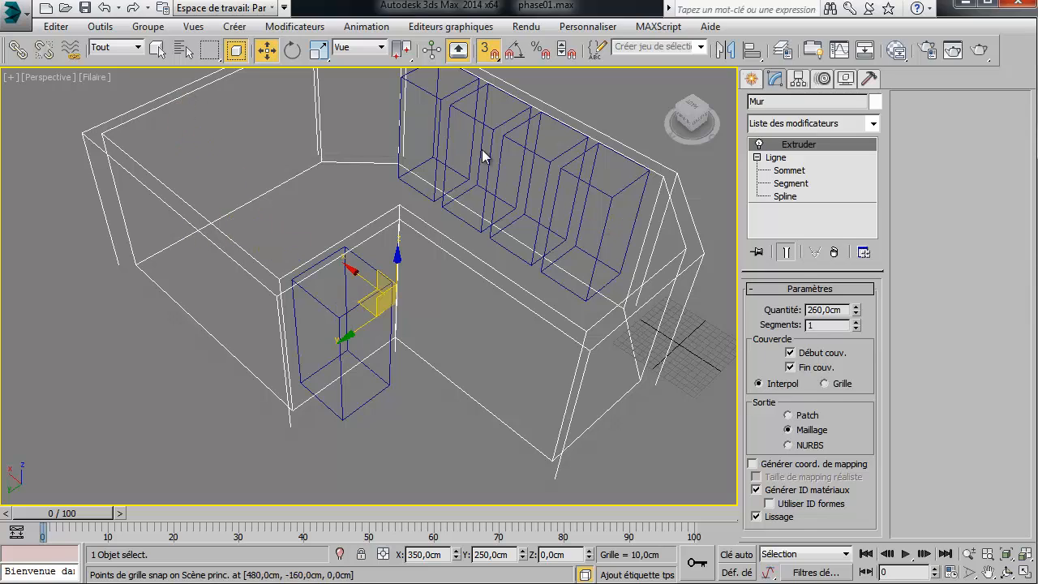
left_click(151, 107)
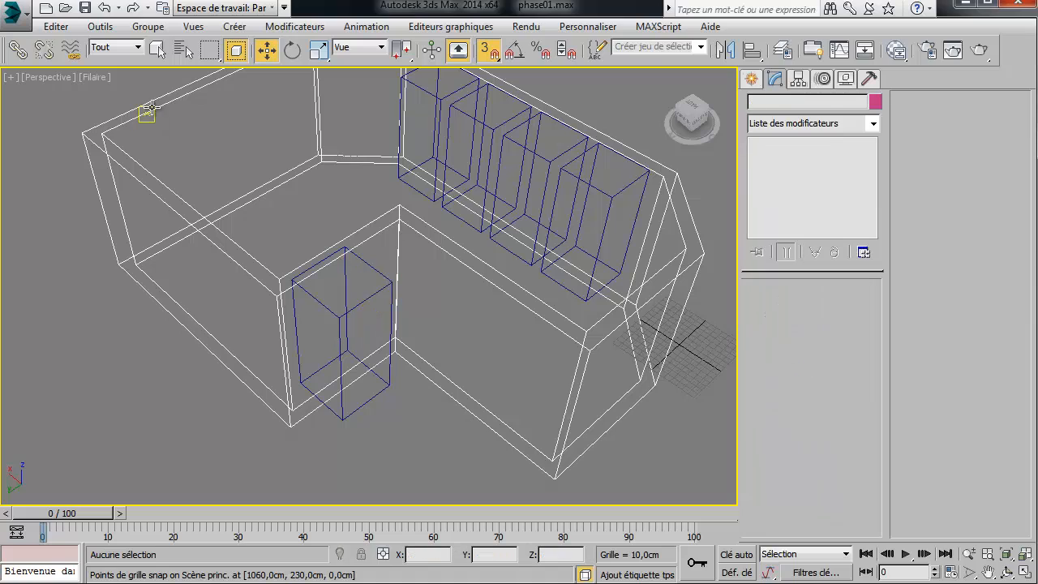
left_click(152, 107)
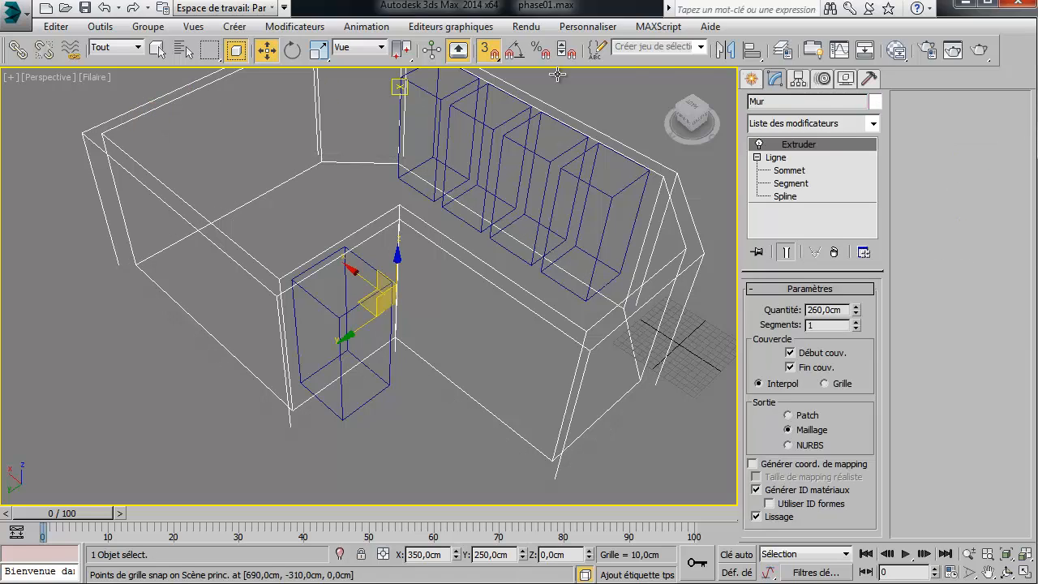
left_click(753, 80)
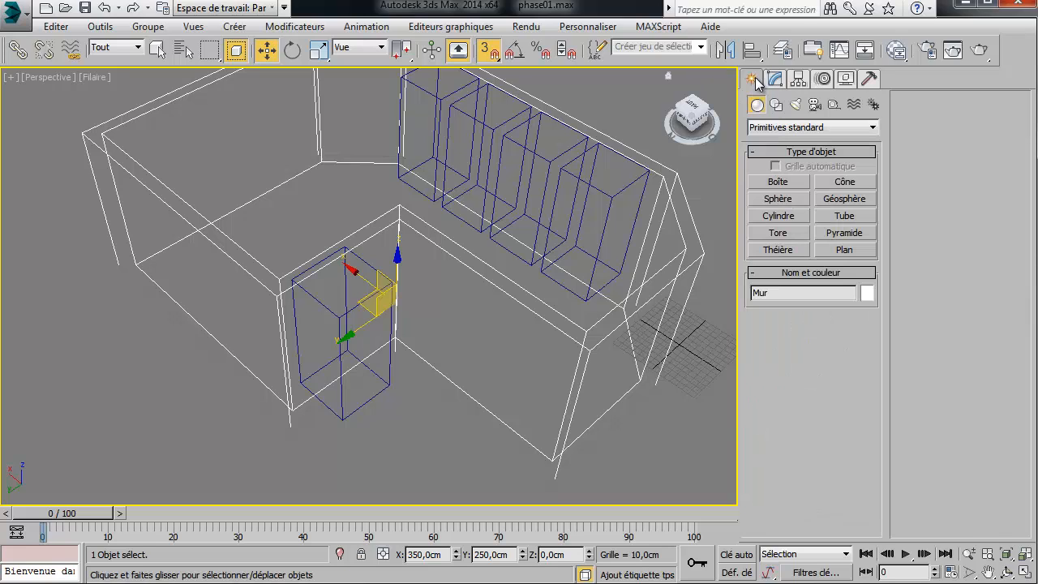
left_click(777, 131)
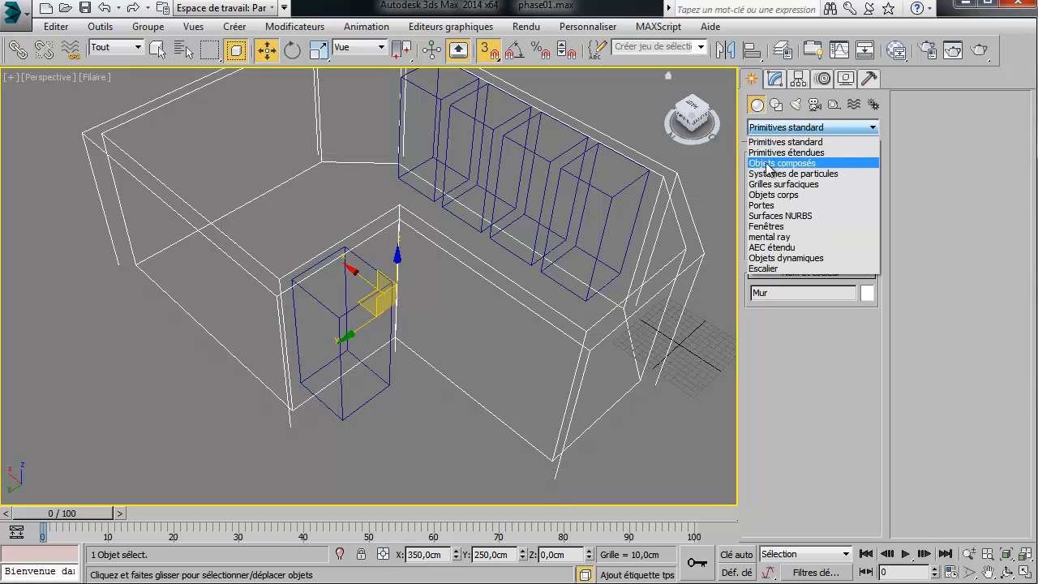
left_click(780, 164)
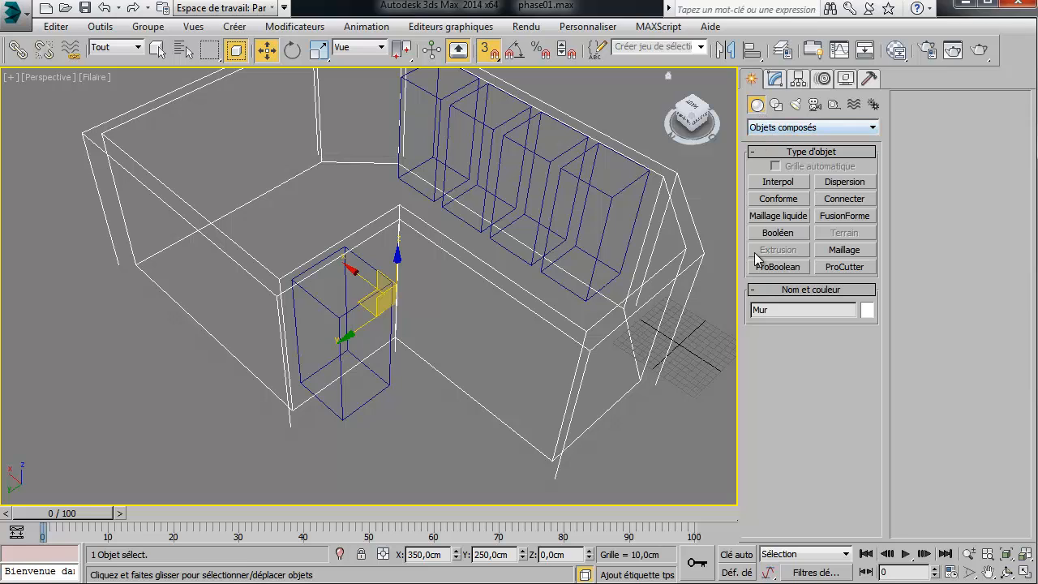
left_click(776, 266)
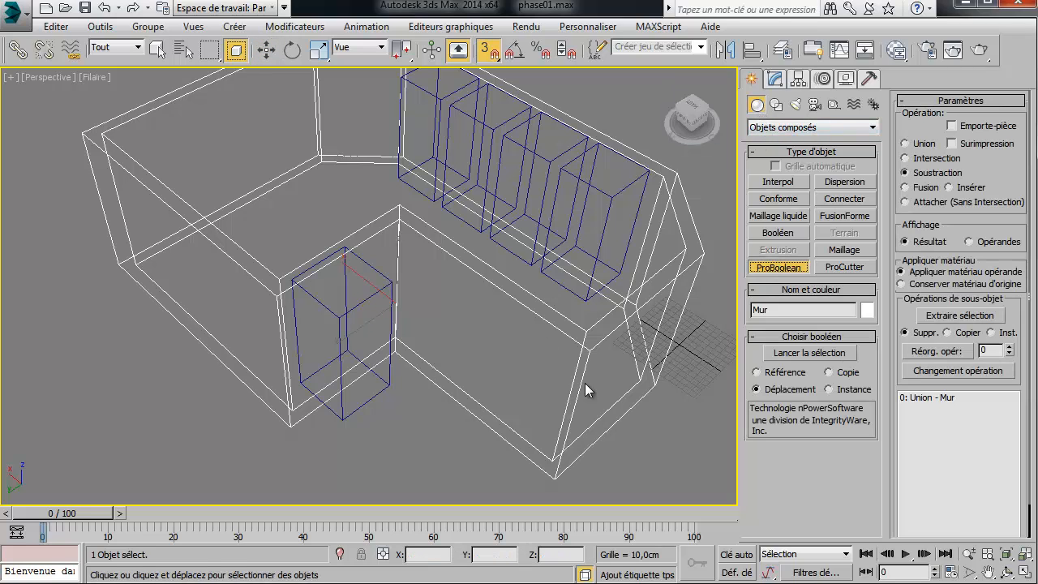
left_click(803, 354)
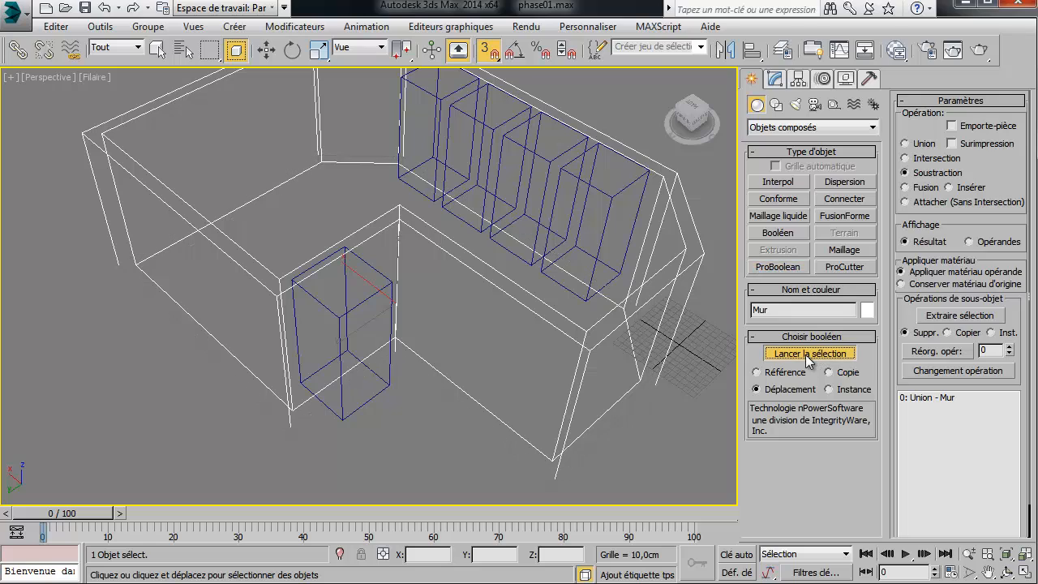
left_click(362, 305)
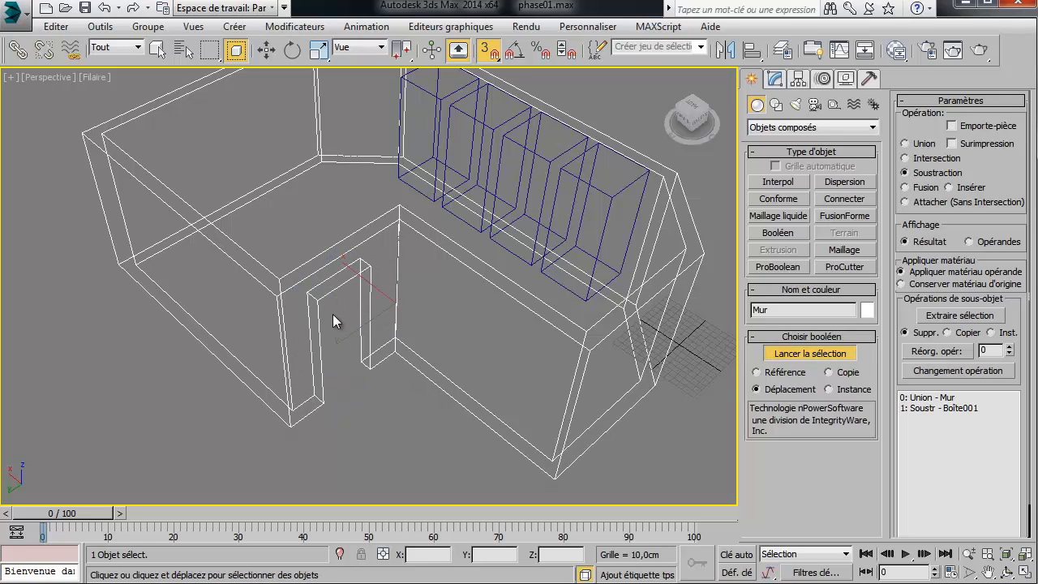
key("w")
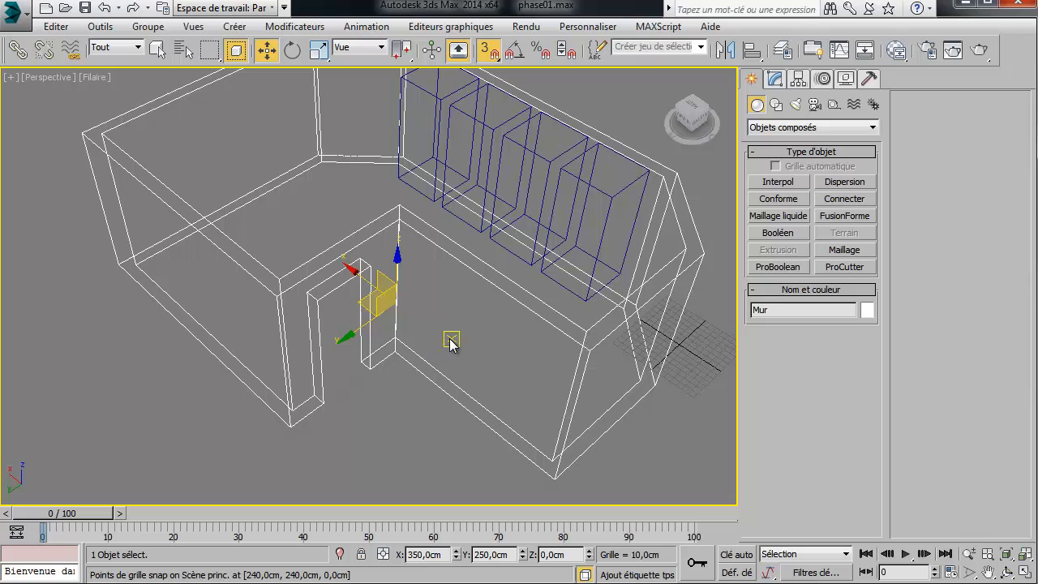
- Examine the opening cut in the wall beside the notch, comparing wireframe with realistic shading and orbiting around the room
key("F3")
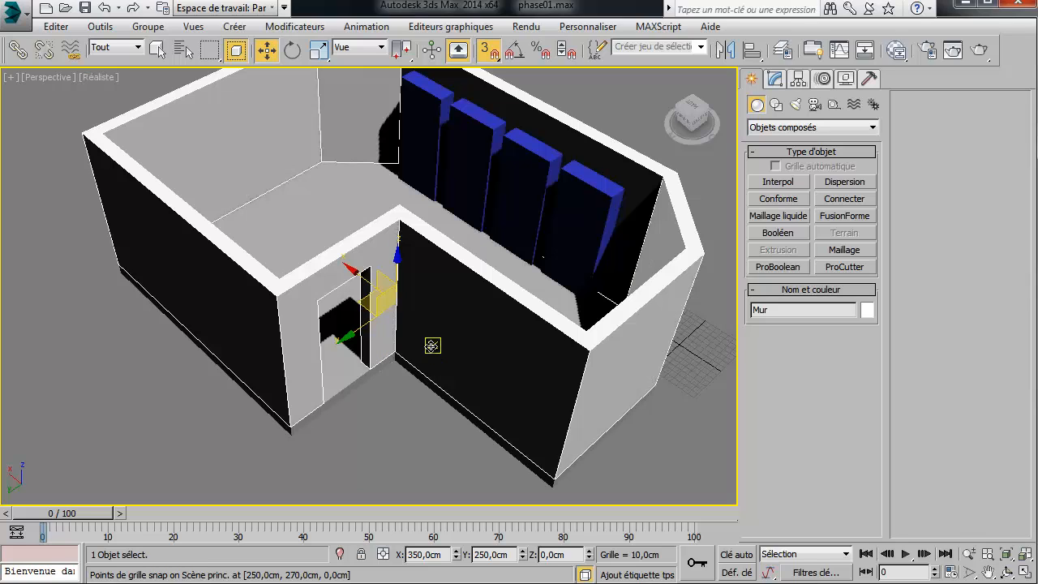
left_click(99, 77)
left_click(51, 132)
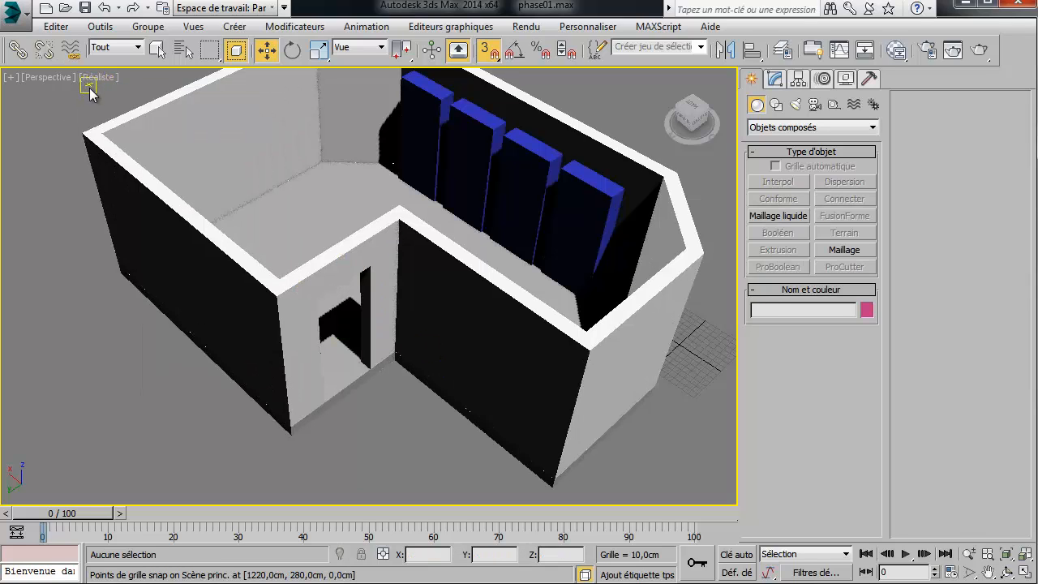
key("F3")
key("F3")
key("F3")
key("F3")
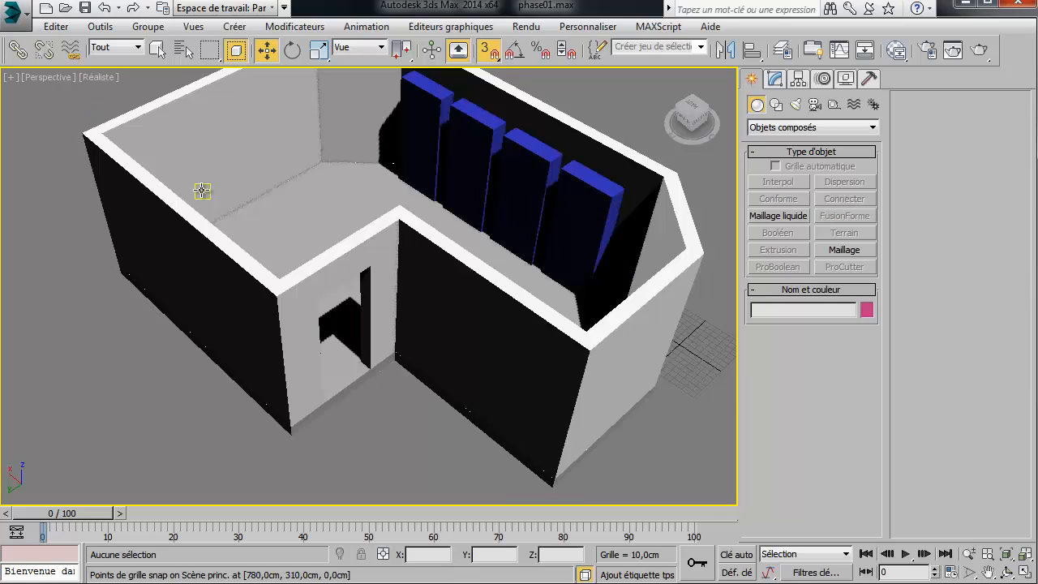
key("F3")
key("F3")
mouse_move(294, 224)
middle_mouse_down("alt")
mouse_move(651, 216)
mouse_move(637, 227)
mouse_move(259, 235)
mouse_move(51, 220)
mouse_move(329, 213)
middle_mouse_up("alt")
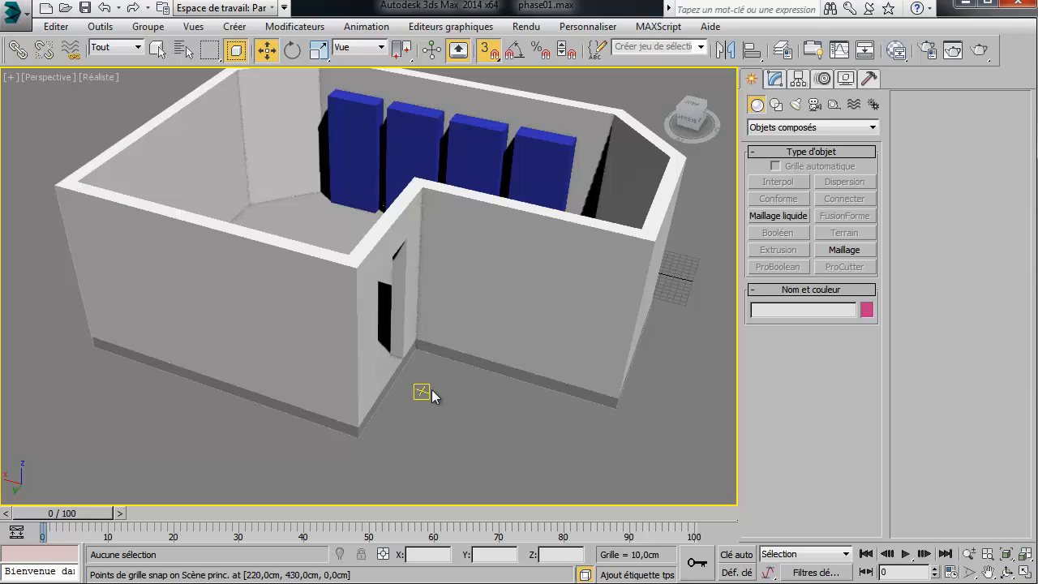
- Subtract the four remaining blue boxes along the long wall from Mur, continuing its existing ProBoolean in Soustraction mode
left_click(466, 281)
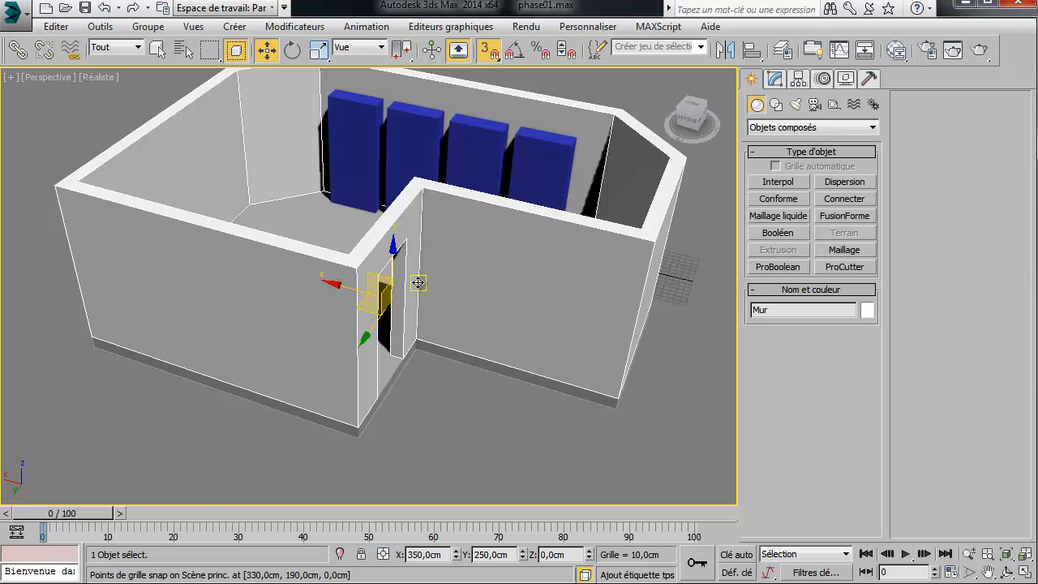
left_click(775, 79)
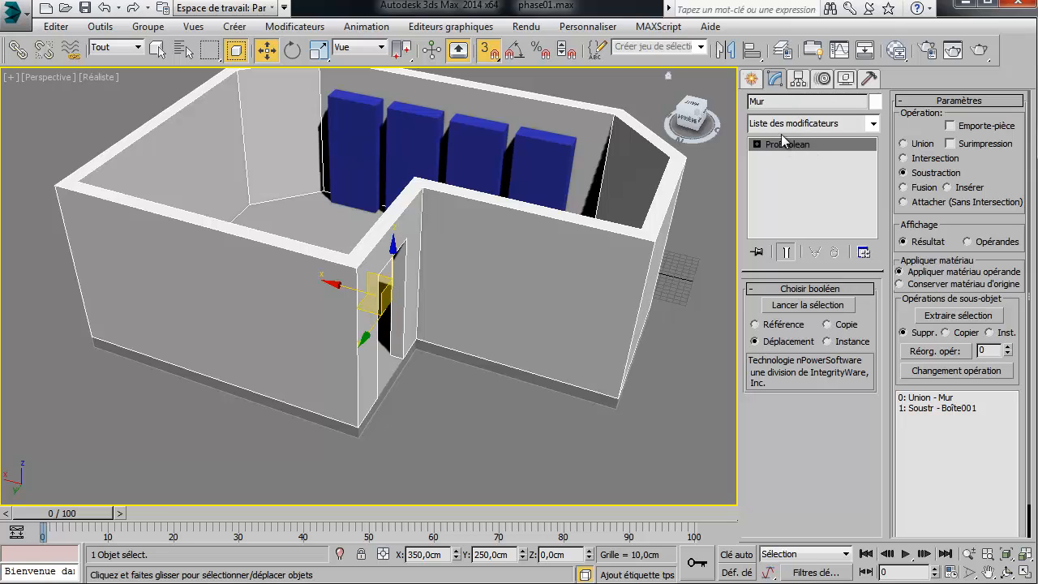
left_click(792, 308)
left_click(351, 137)
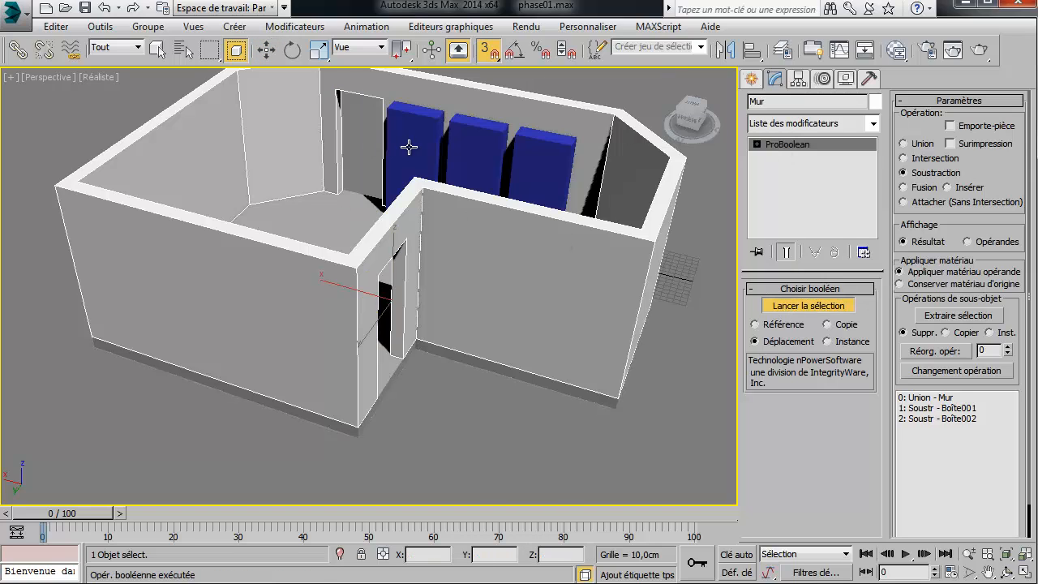
left_click(411, 147)
left_click(490, 163)
left_click(537, 176)
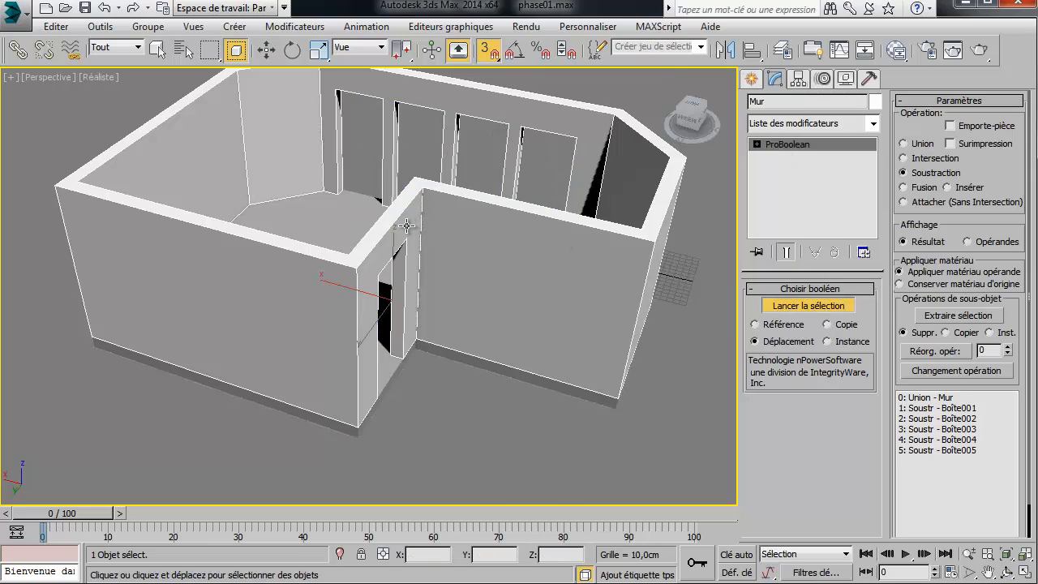
key("w")
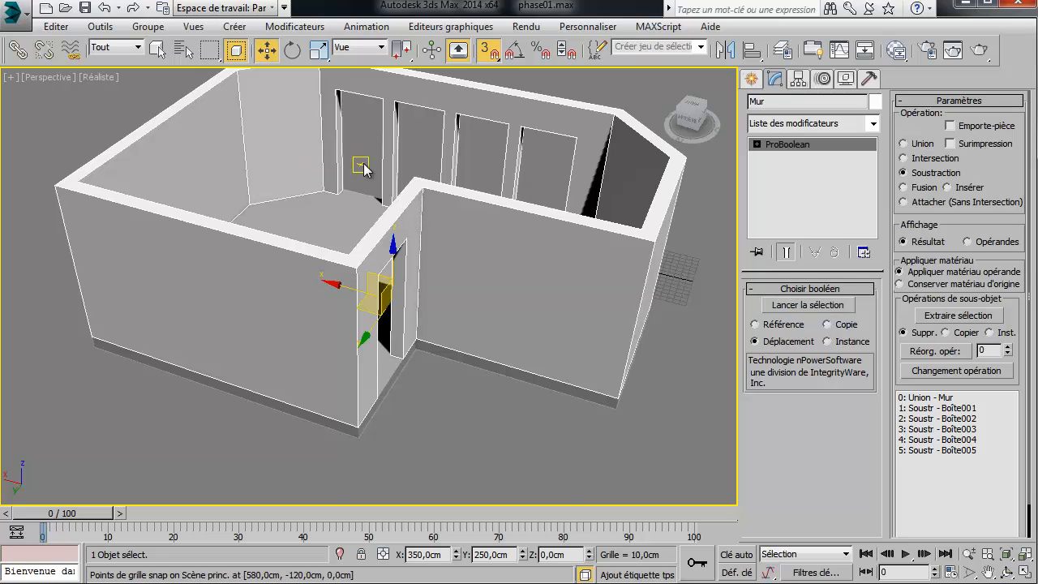
middle_click_drag(359, 167, 369, 305, "alt")
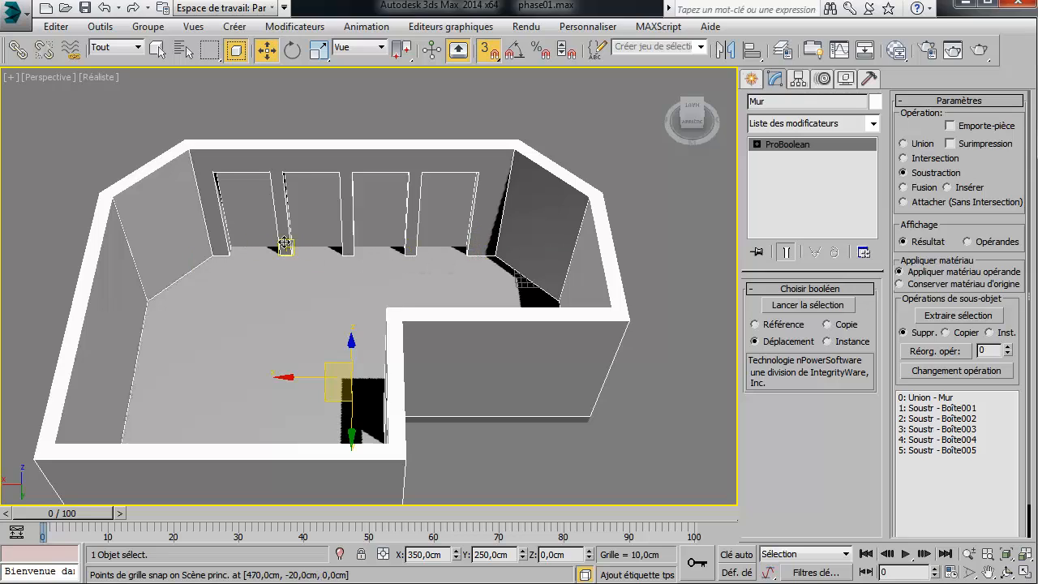
- Shift the ProBoolean operands Boîte002 to Boîte005 together about 10 cm in the negative X direction along the long wall
left_click(756, 144)
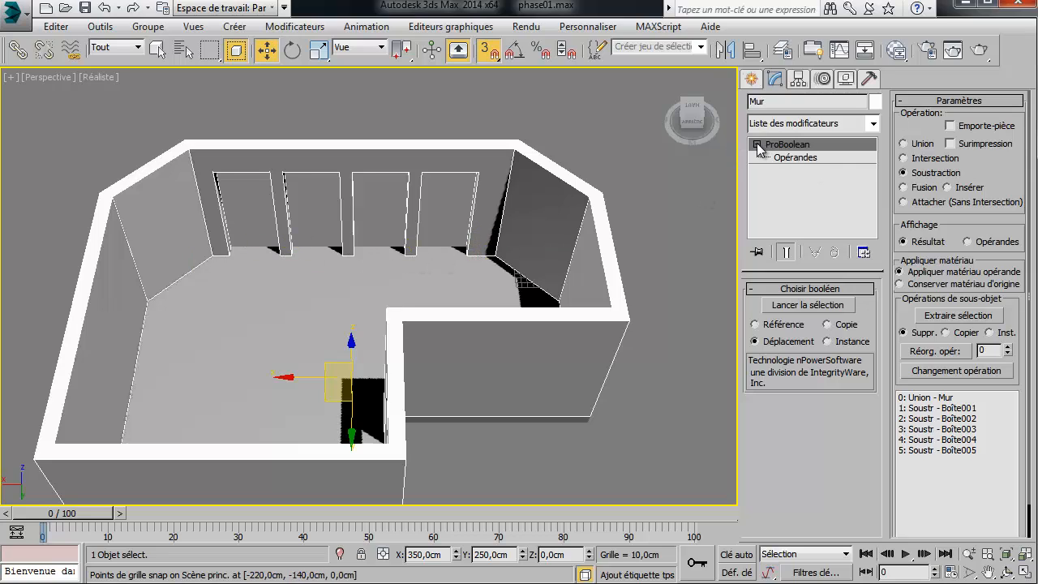
left_click(793, 158)
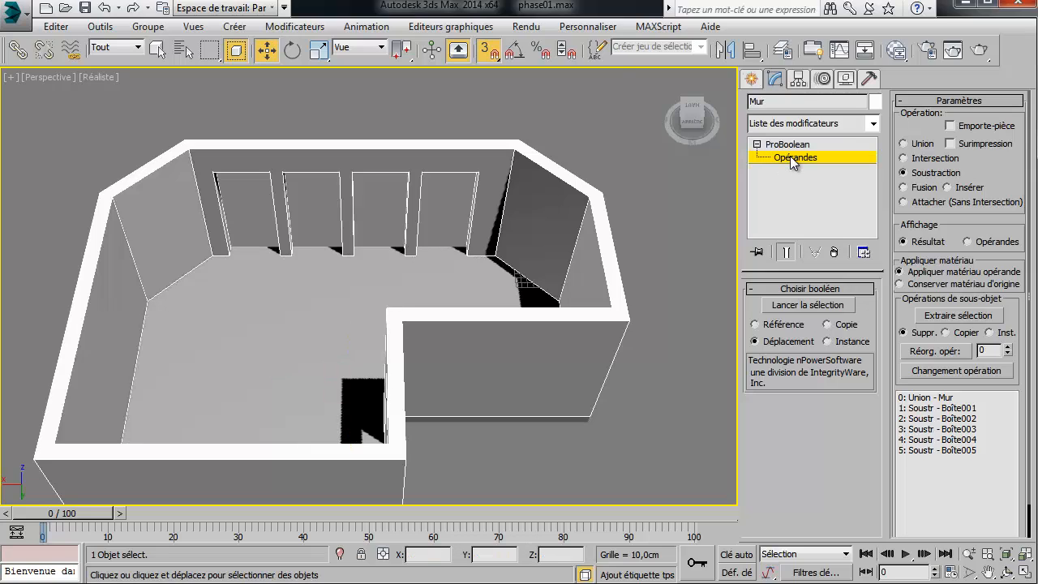
left_click(950, 418)
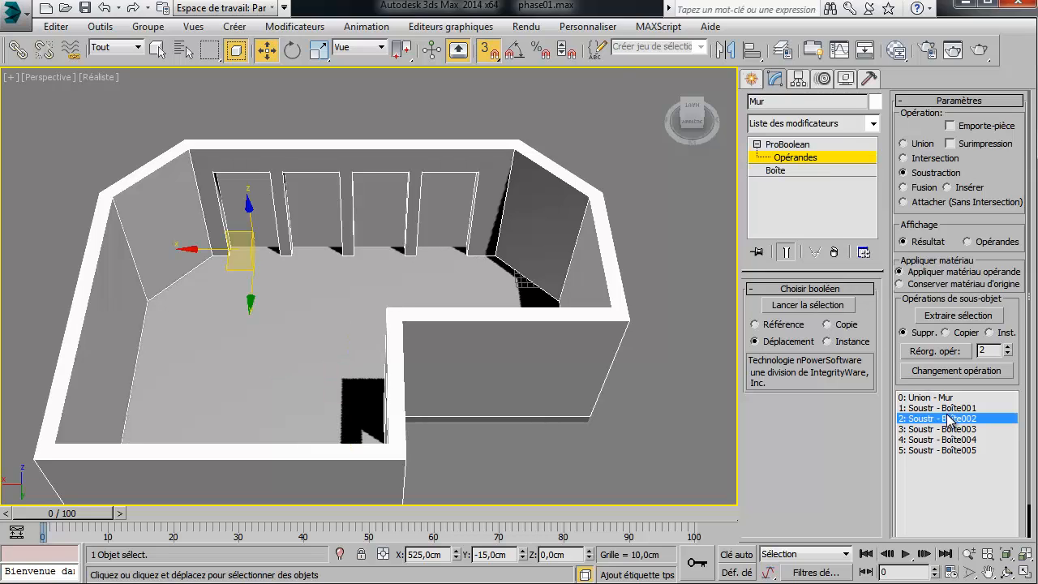
left_click(950, 451, "shift")
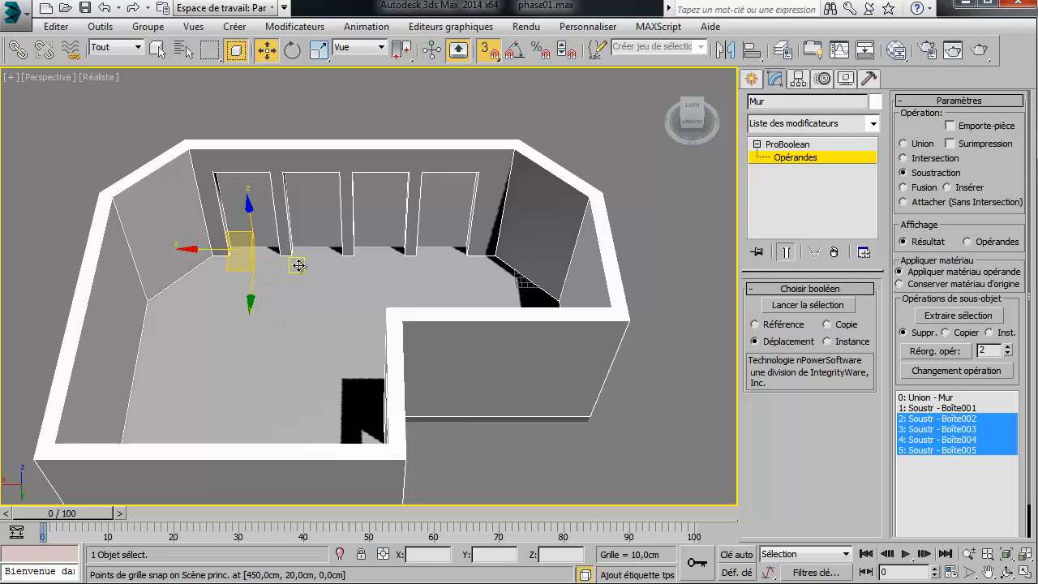
middle_click_drag(297, 262, 331, 259)
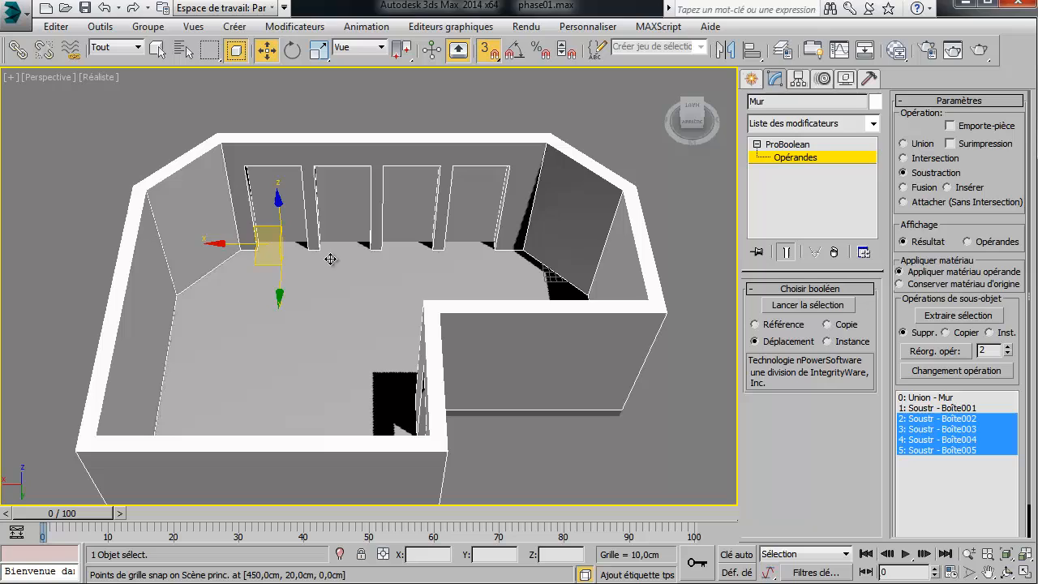
left_click_drag(238, 245, 240, 247)
right_click(241, 248)
key("t")
scroll(311, 282, "down", 5)
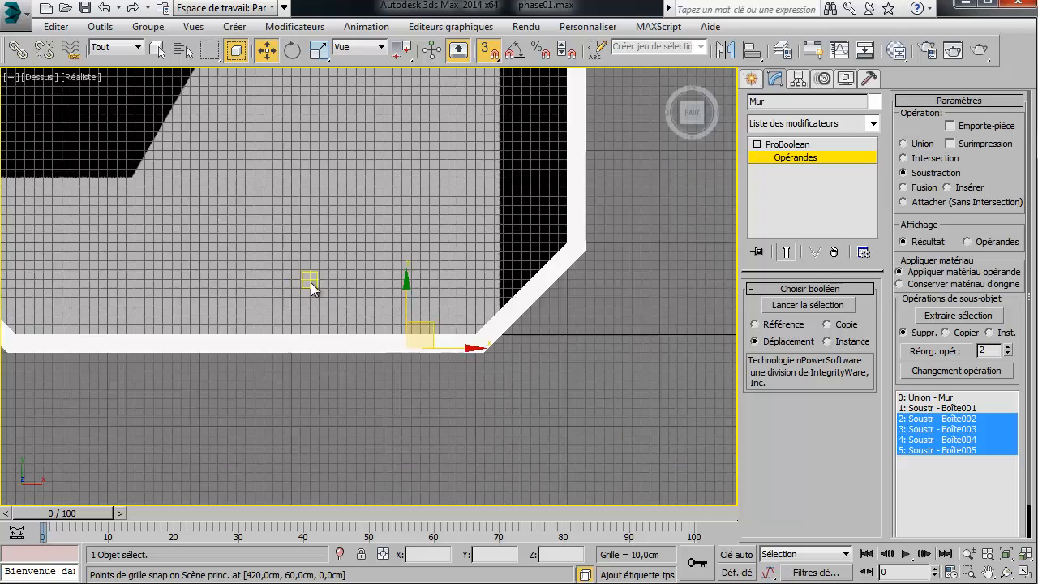
middle_click_drag(375, 319, 486, 424)
key("F3")
scroll(459, 324, "down", 3)
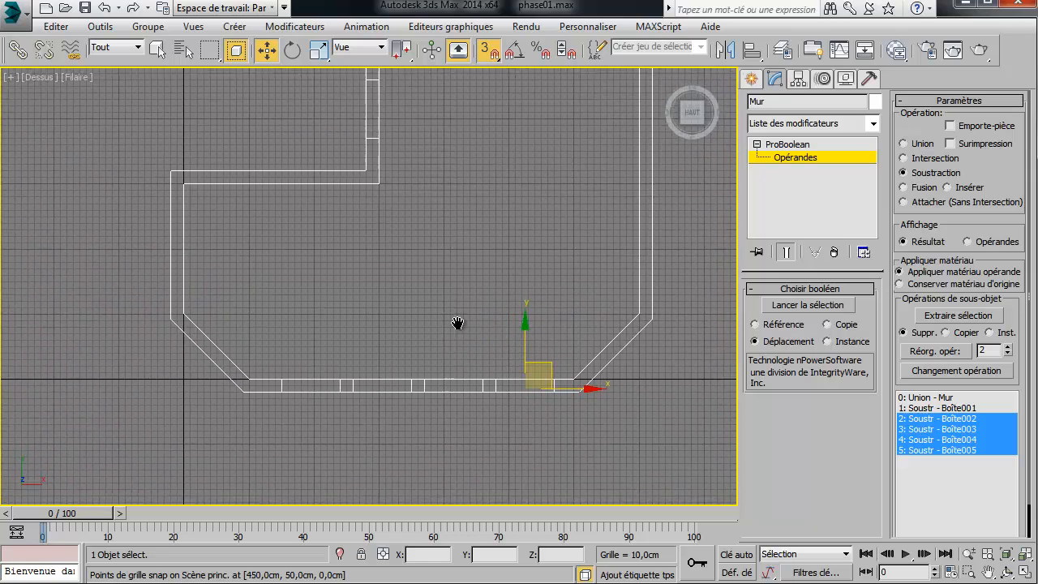
scroll(438, 302, "up", 4)
middle_click_drag(463, 329, 517, 345)
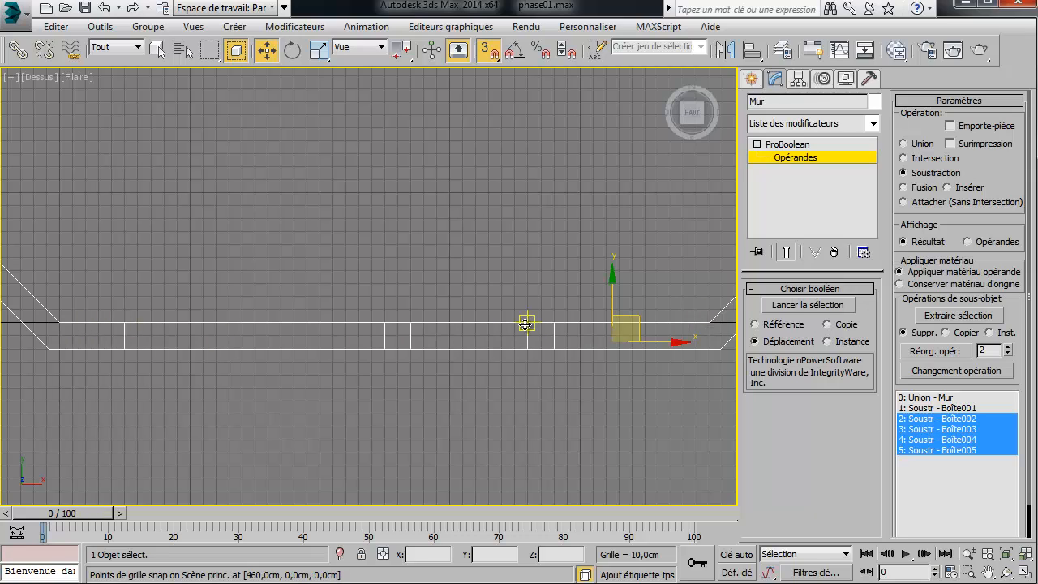
left_click_drag(523, 324, 514, 323)
left_click_drag(587, 320, 171, 334)
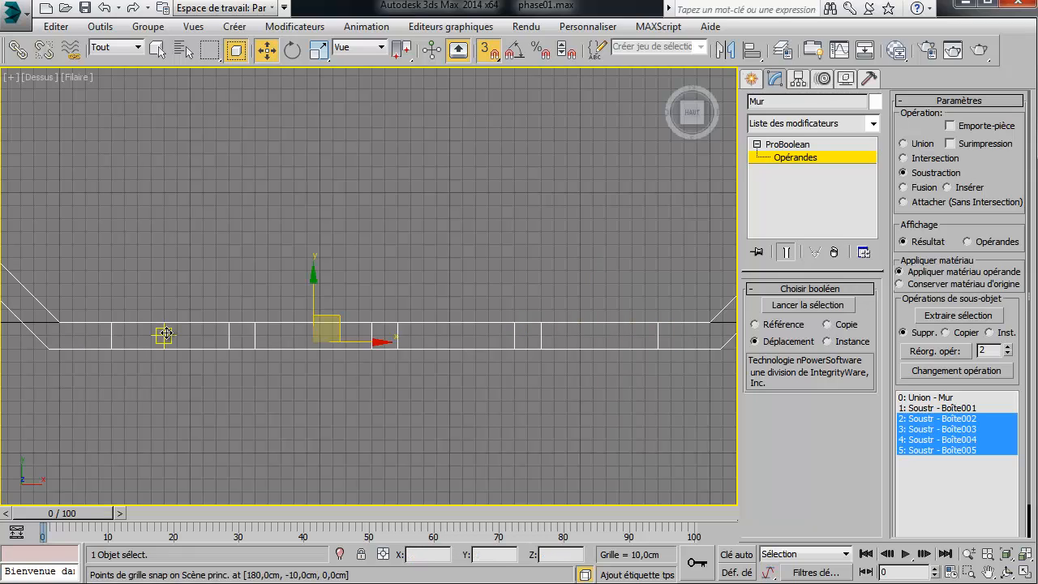
- Return to the shaded perspective view, examine the openings from inside and outside the room, and leave operand editing
key("p")
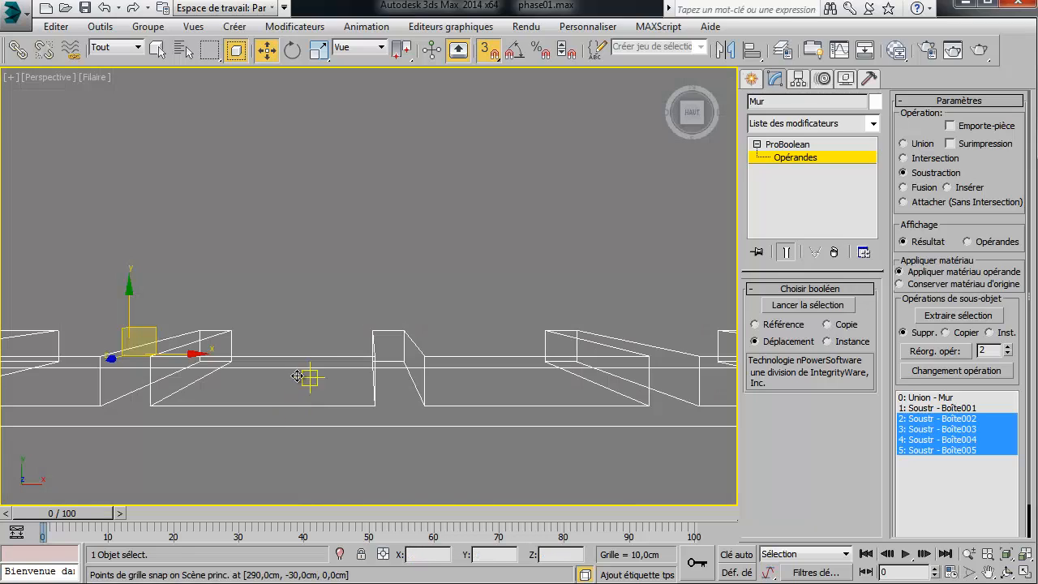
key("F3")
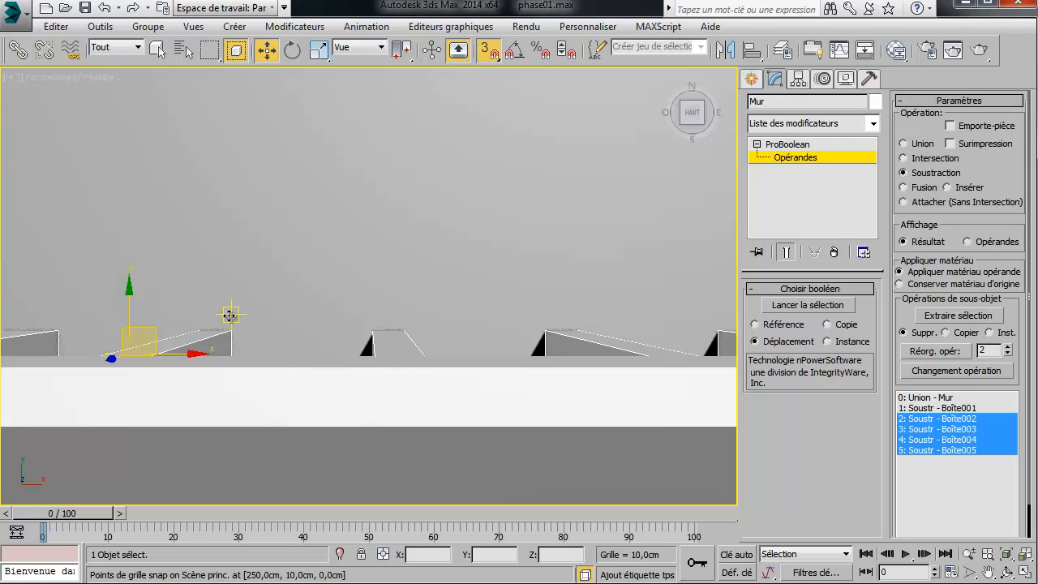
mouse_move(232, 312)
middle_mouse_down("alt")
mouse_move(502, 267)
mouse_move(537, 215)
mouse_move(325, 289)
mouse_move(340, 308)
mouse_move(288, 338)
mouse_move(303, 338)
middle_mouse_up("alt")
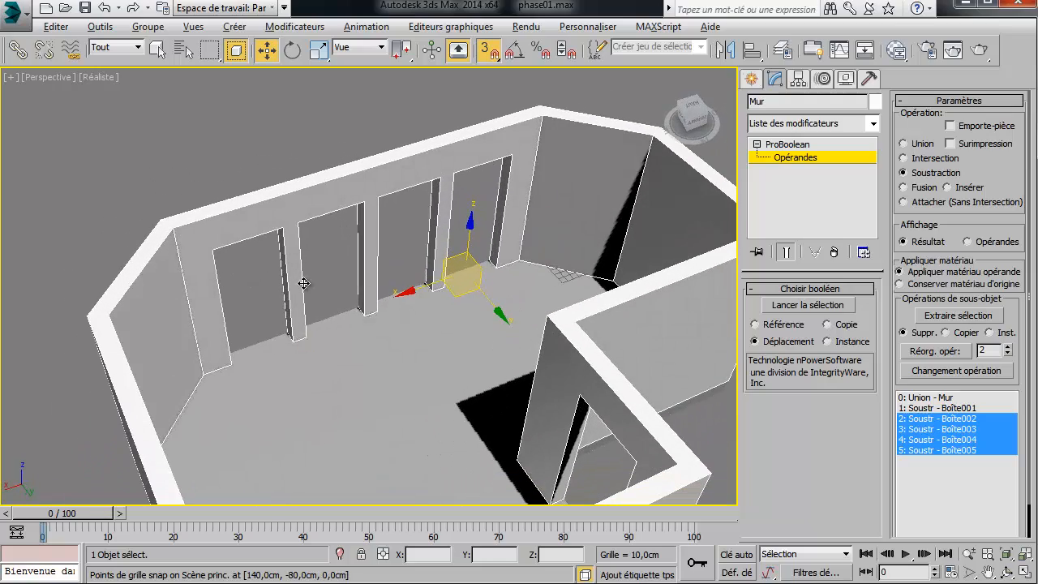
middle_click_drag(341, 304, 499, 386, "alt")
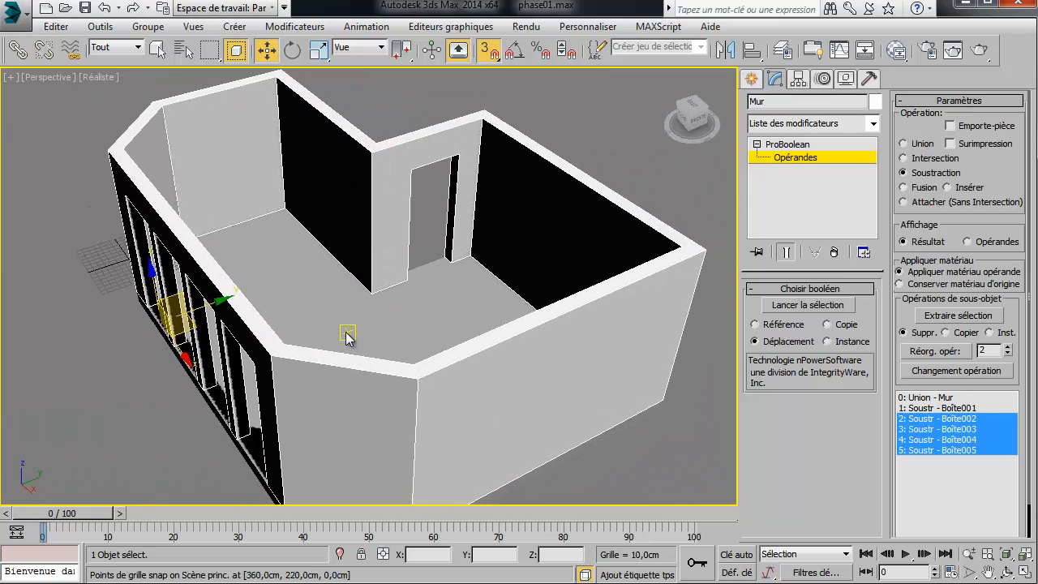
left_click(780, 148)
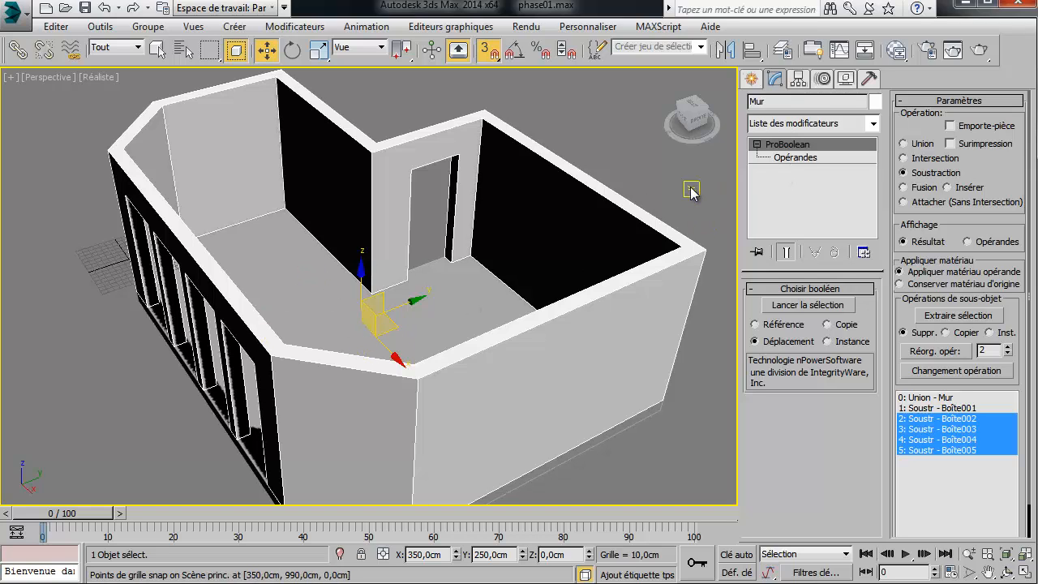
- Show the photometric light types and review the initial tool options and UI theme settings without changing them
left_click(752, 81)
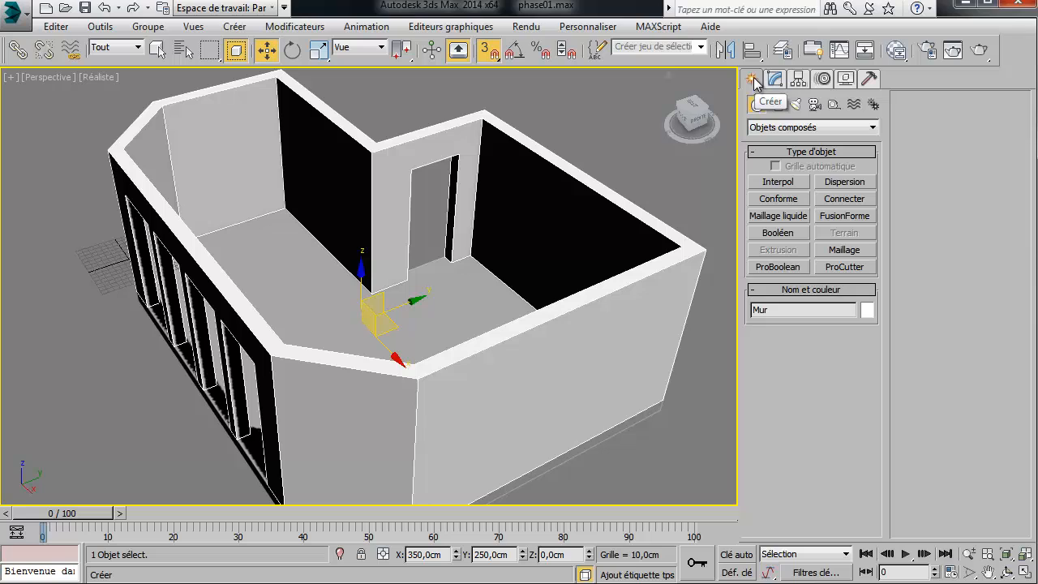
left_click(794, 104)
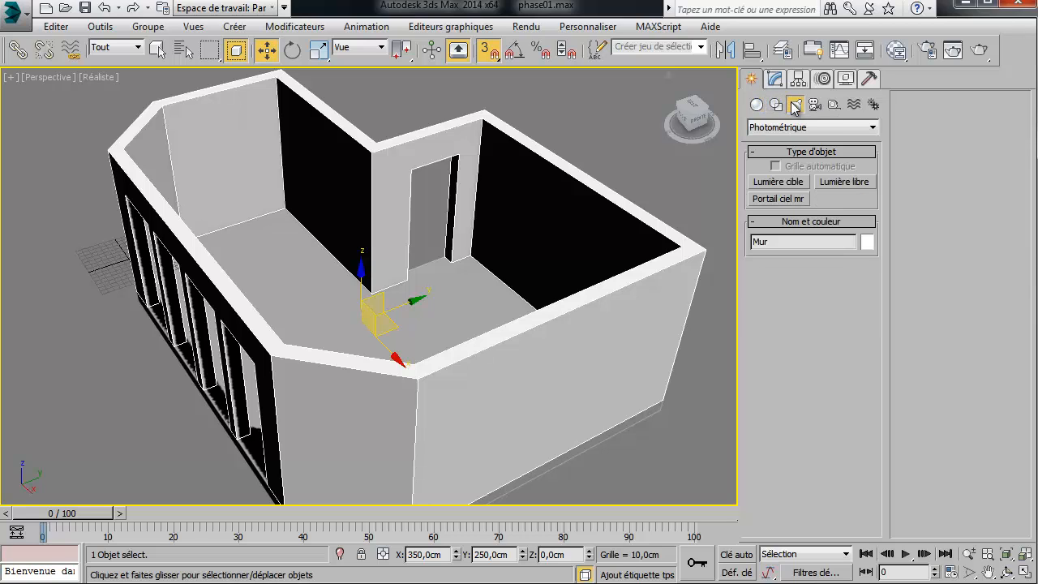
left_click(585, 27)
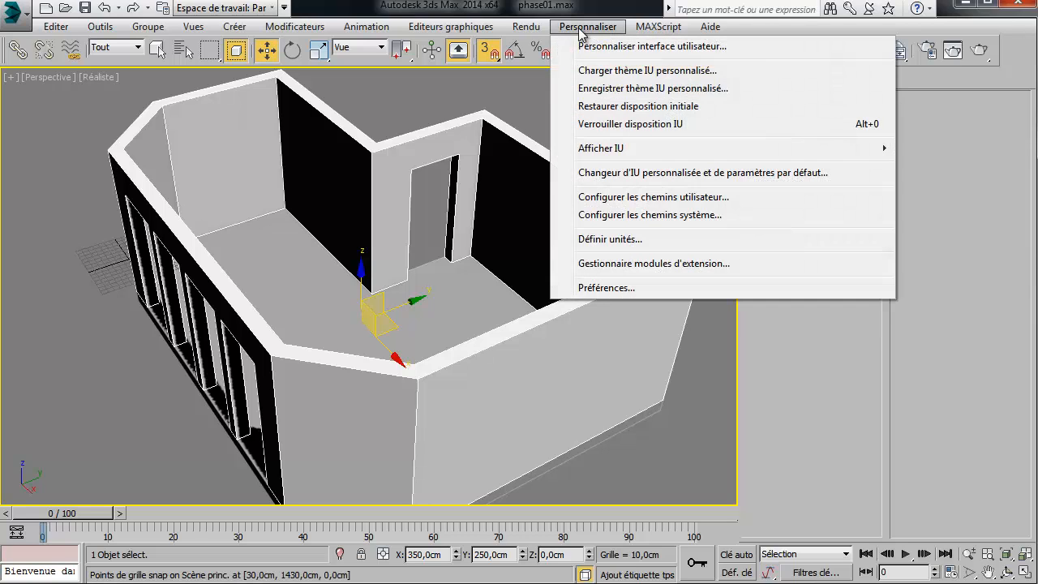
left_click(653, 173)
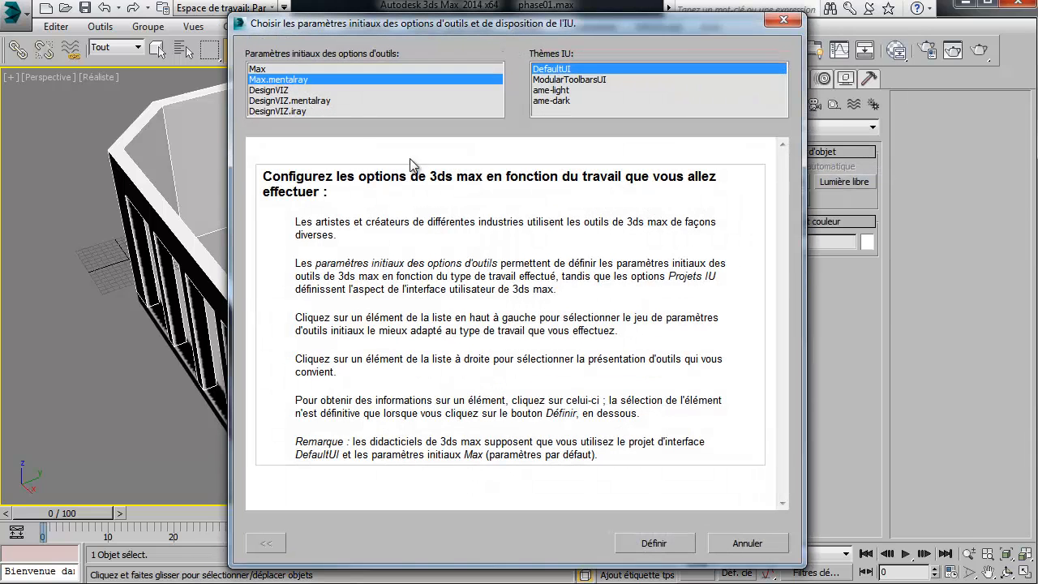
left_click(750, 547)
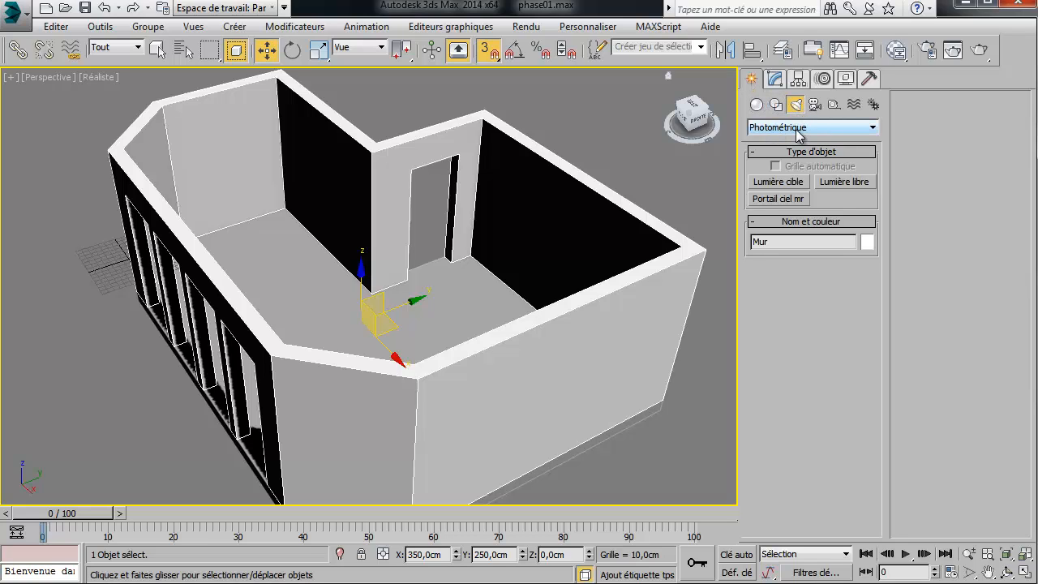
- Try to draw a Portail ciel mr over the window openings with Grille automatique and snapping on, and undo it
left_click(781, 200)
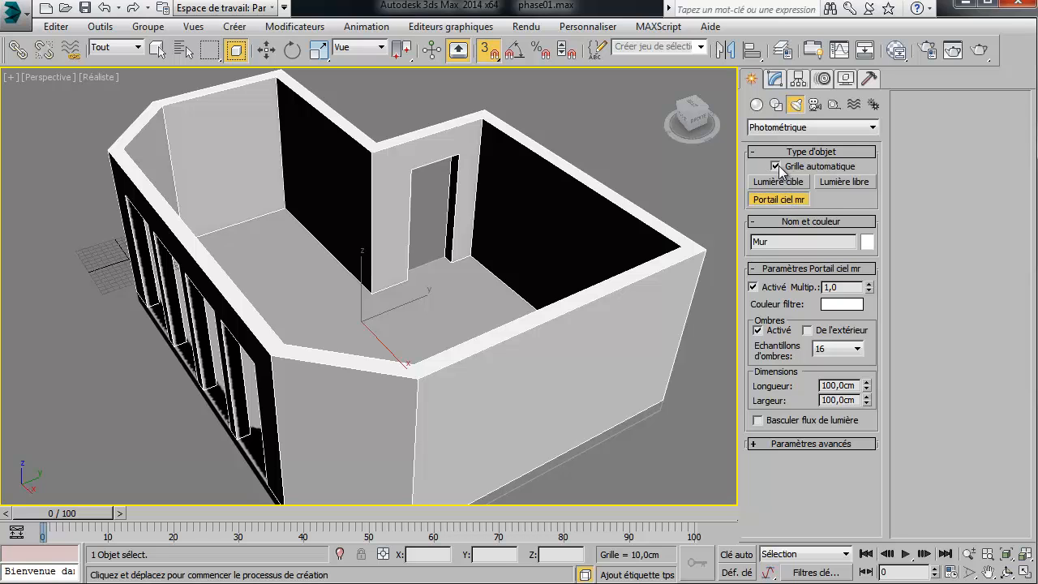
middle_click_drag(400, 308, 499, 257, "alt")
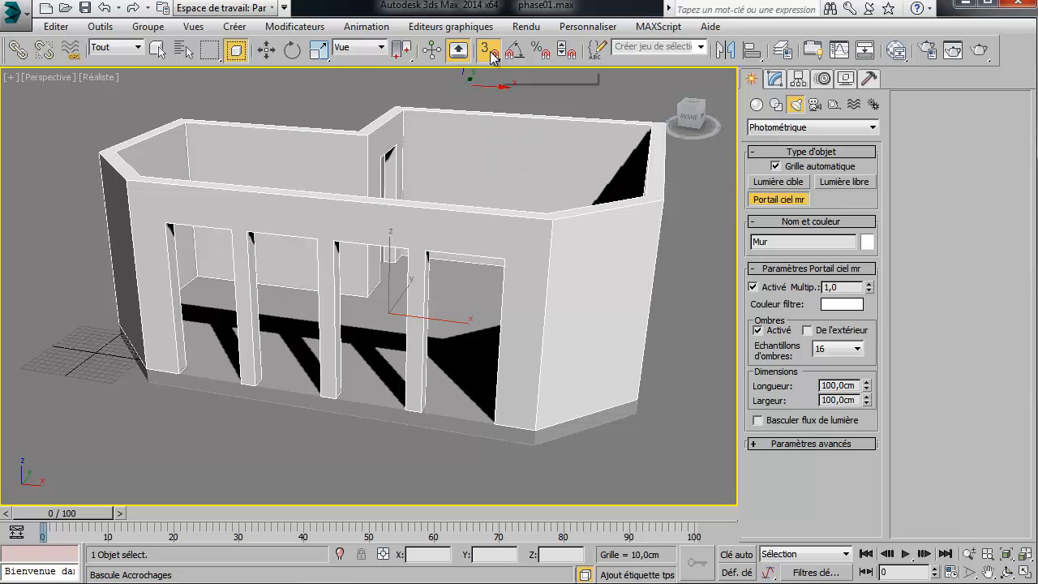
left_click_drag(150, 199, 349, 417)
middle_click_drag(349, 412, 431, 397, "alt")
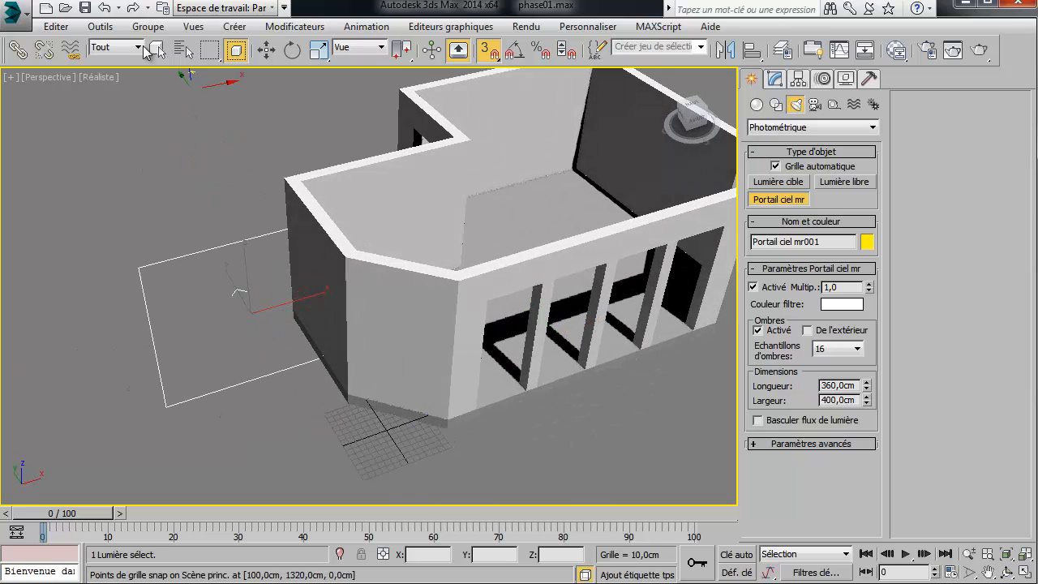
left_click(104, 8)
- With snapping off and Grille automatique on, draw a Portail ciel mr about 219 by 431 cm covering all four window openings
middle_click_drag(503, 292, 308, 268, "alt")
left_click(776, 167)
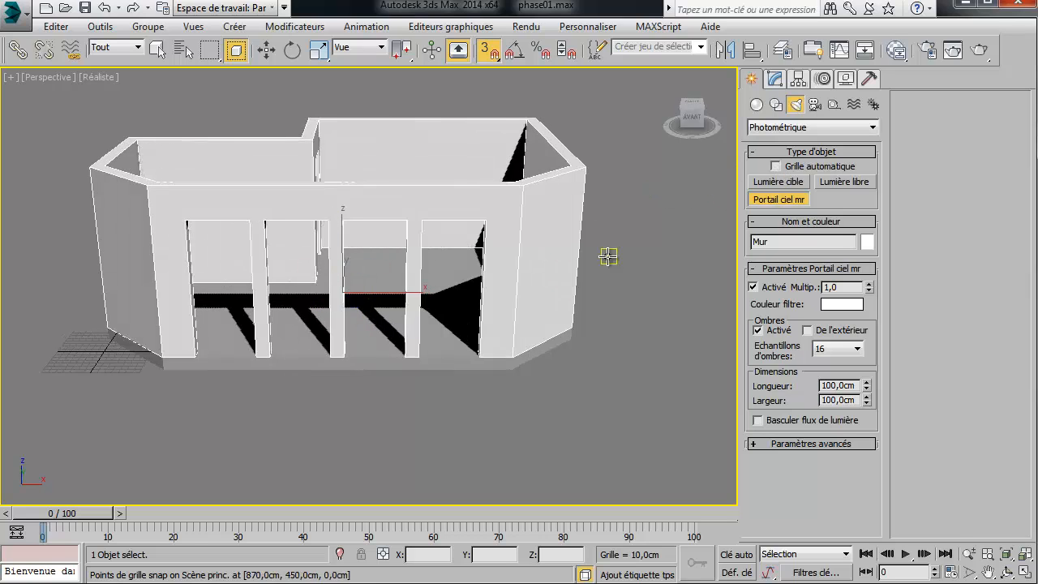
middle_click_drag(609, 257, 560, 278)
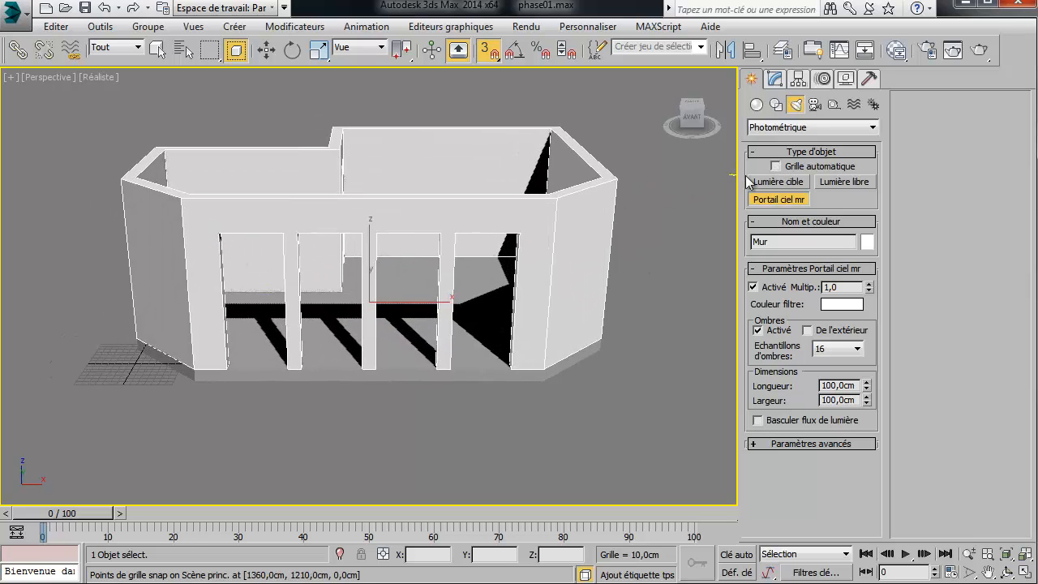
left_click(487, 51)
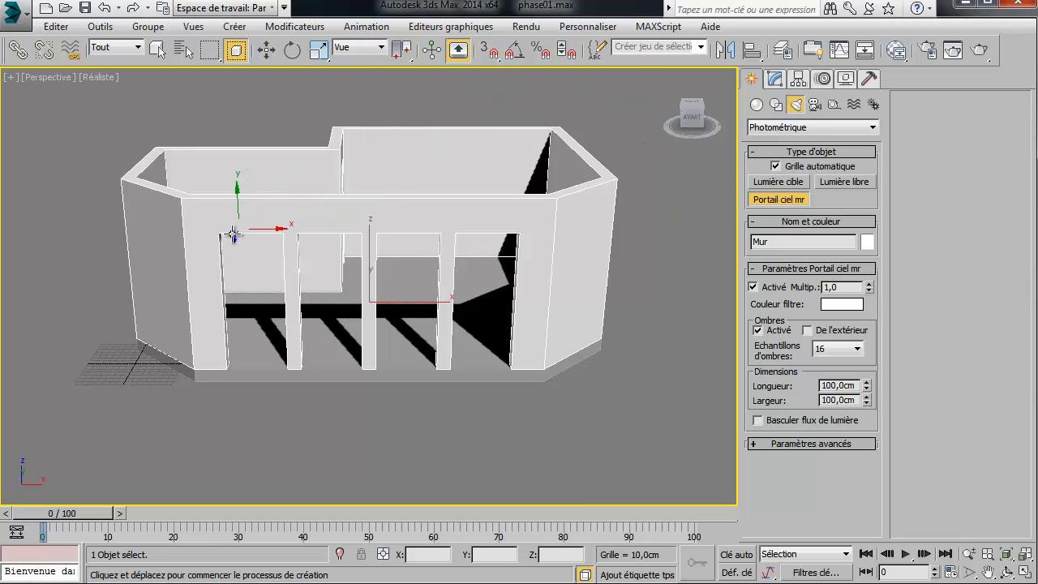
left_click_drag(213, 232, 516, 373)
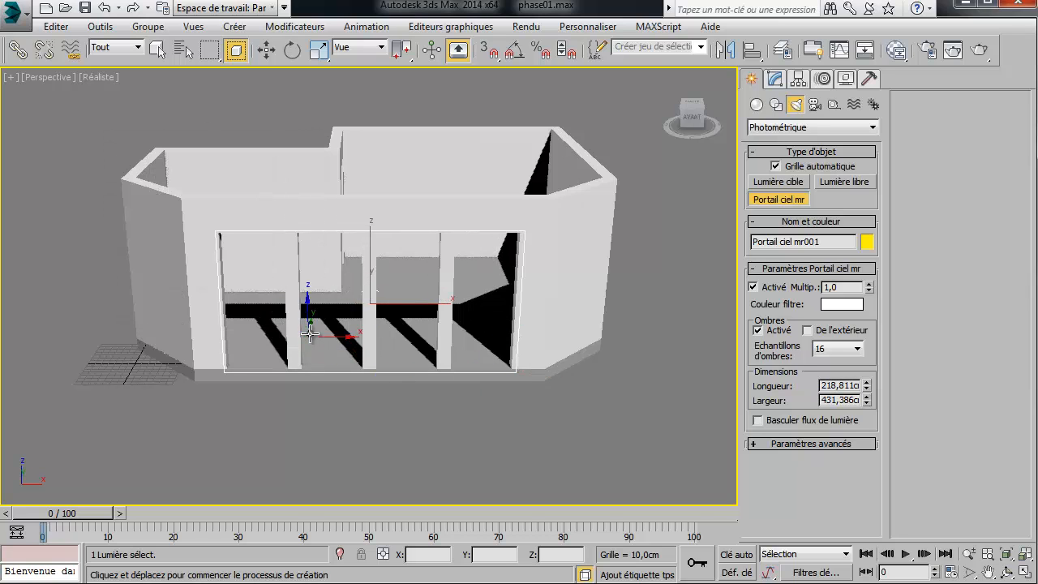
- Draw a second Portail ciel mr over the door opening beside the notch, finish creating lights and inspect both portals
middle_click_drag(308, 329, 232, 244, "alt")
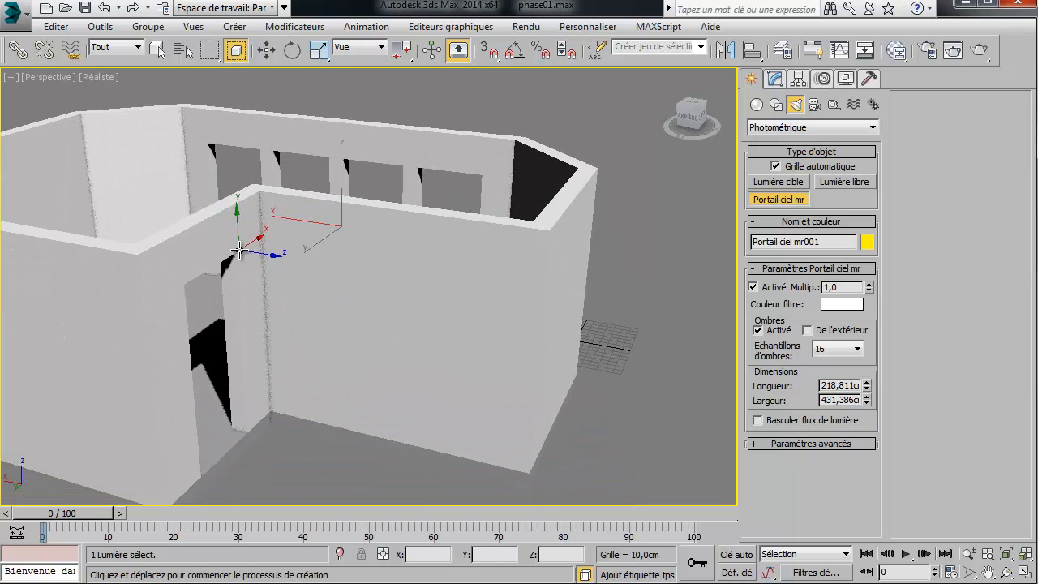
left_click_drag(231, 267, 197, 485)
right_click(270, 467)
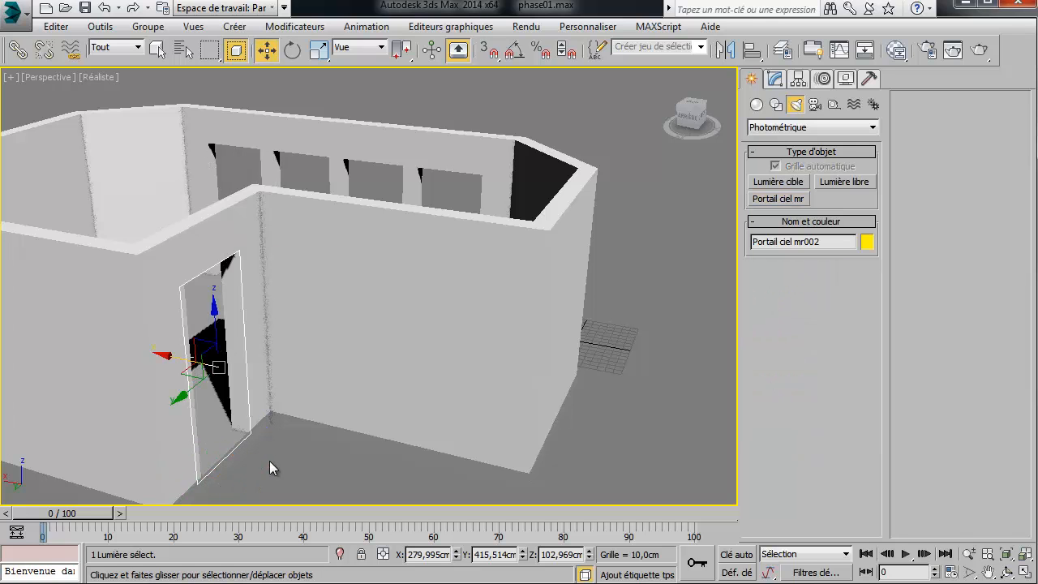
middle_click_drag(306, 427, 397, 321, "alt")
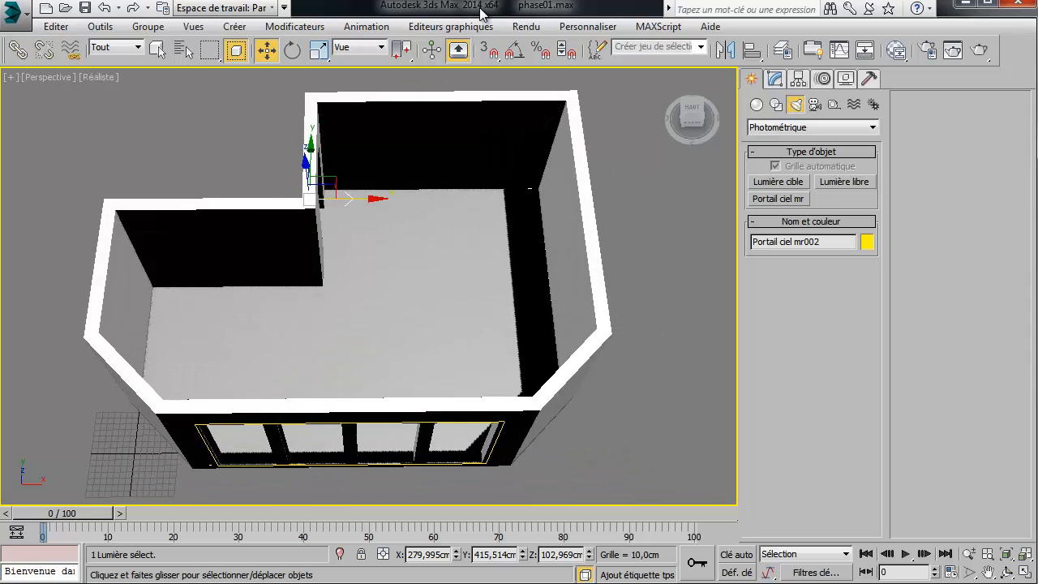
- Set the Perspective viewport's Eclairage et ombrage to Illuminer avec les lumières de la scène
left_click(97, 77)
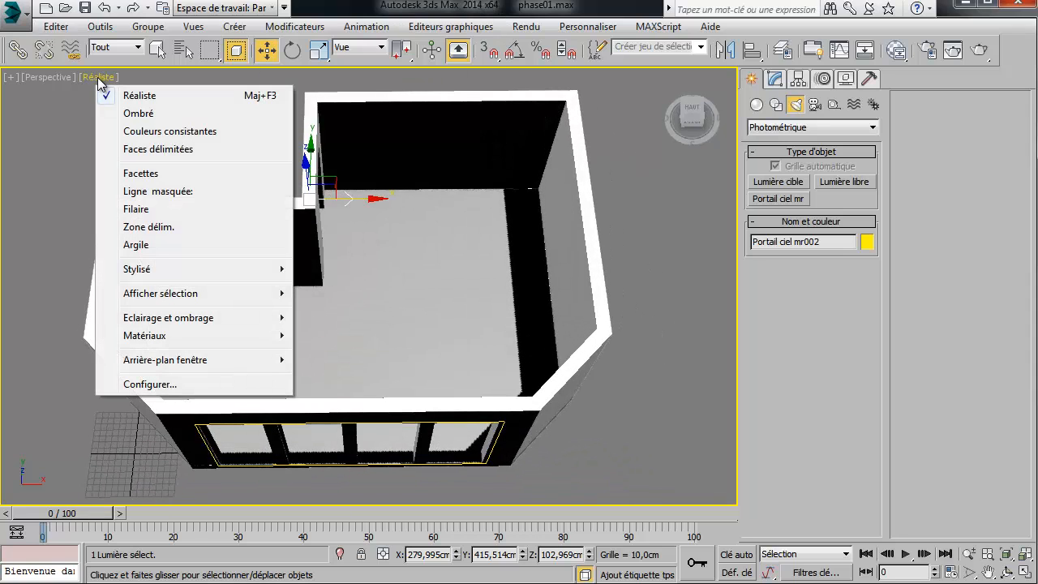
mouse_move(186, 318)
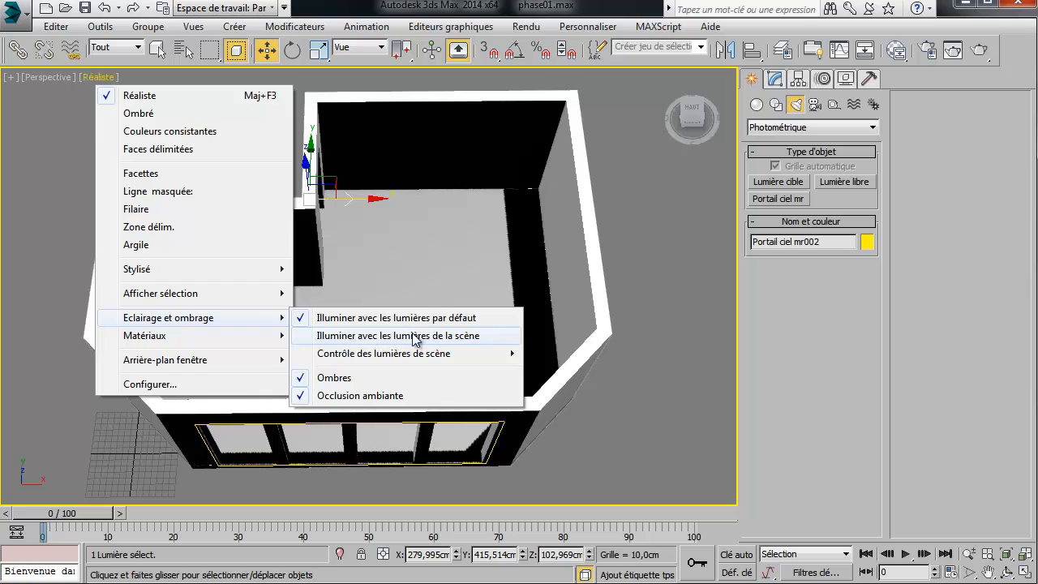
left_click(361, 337)
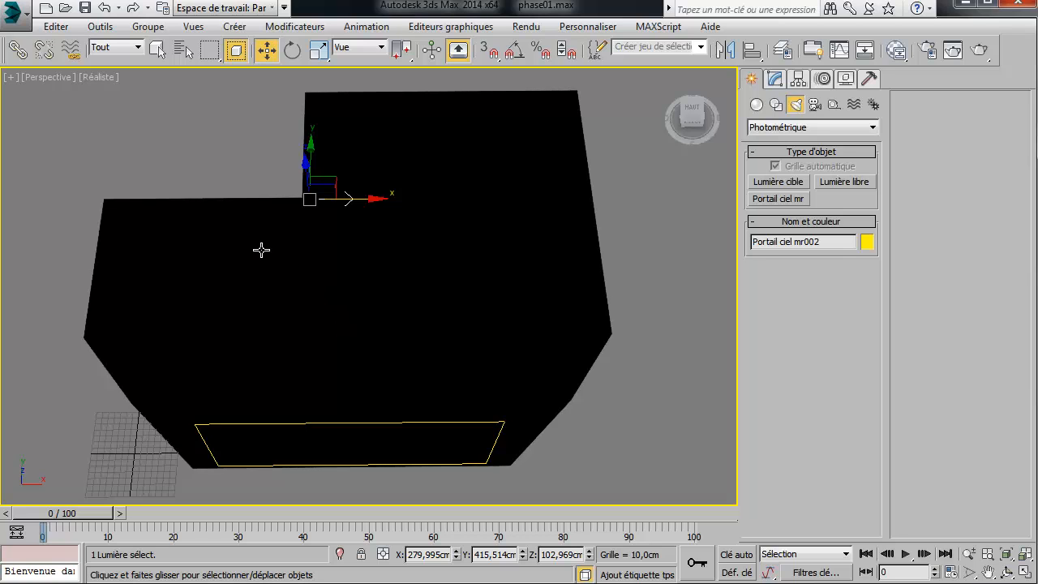
- Give the door's Portail ciel mr a multiplier of 7, the Personnalisé colour source and Visible pour le rendu
middle_click_drag(330, 268, 443, 254, "alt")
middle_click_drag(331, 202, 734, 154)
left_click(775, 81)
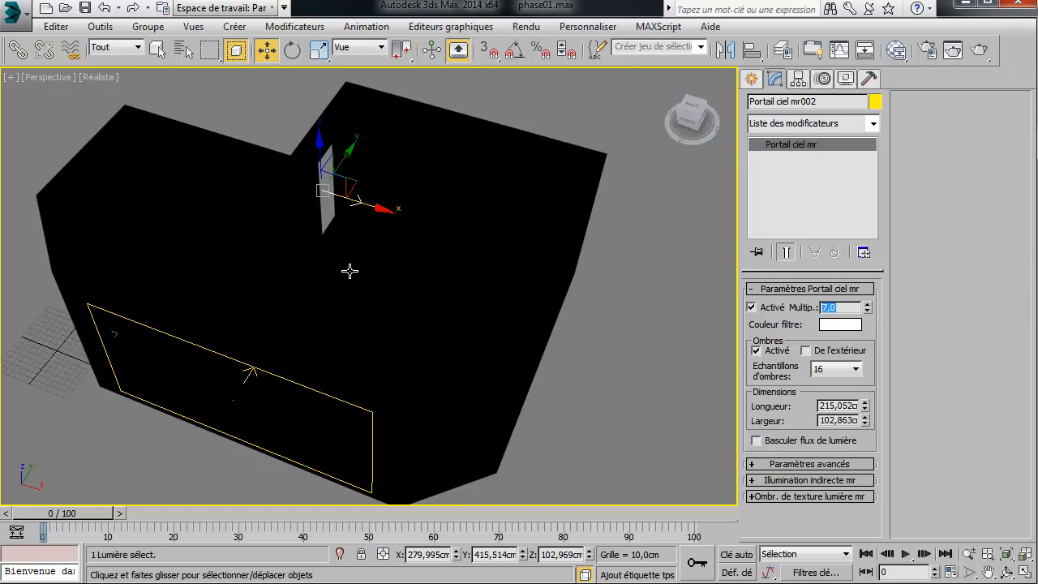
left_click(799, 466)
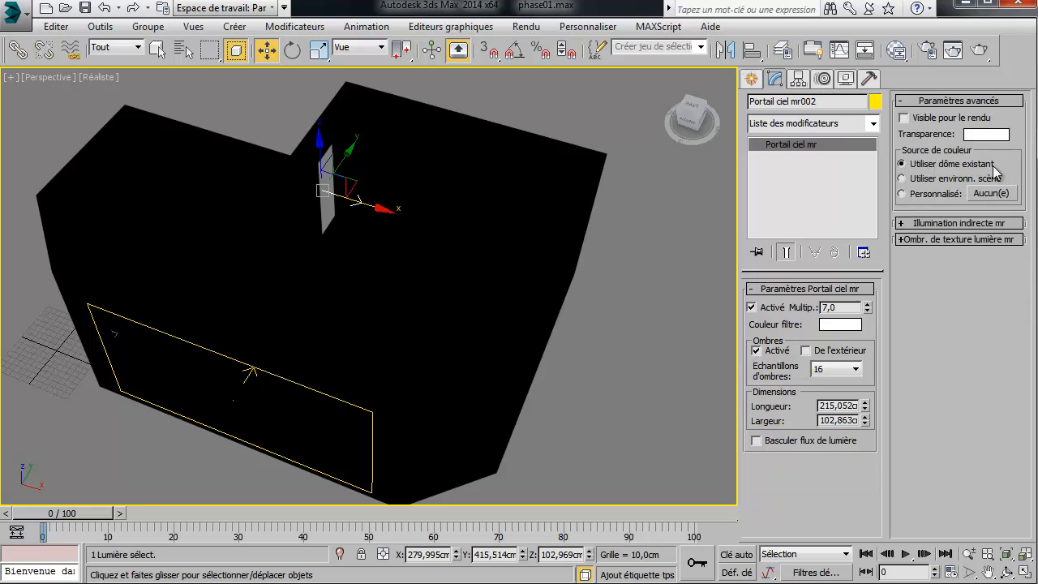
left_click(902, 195)
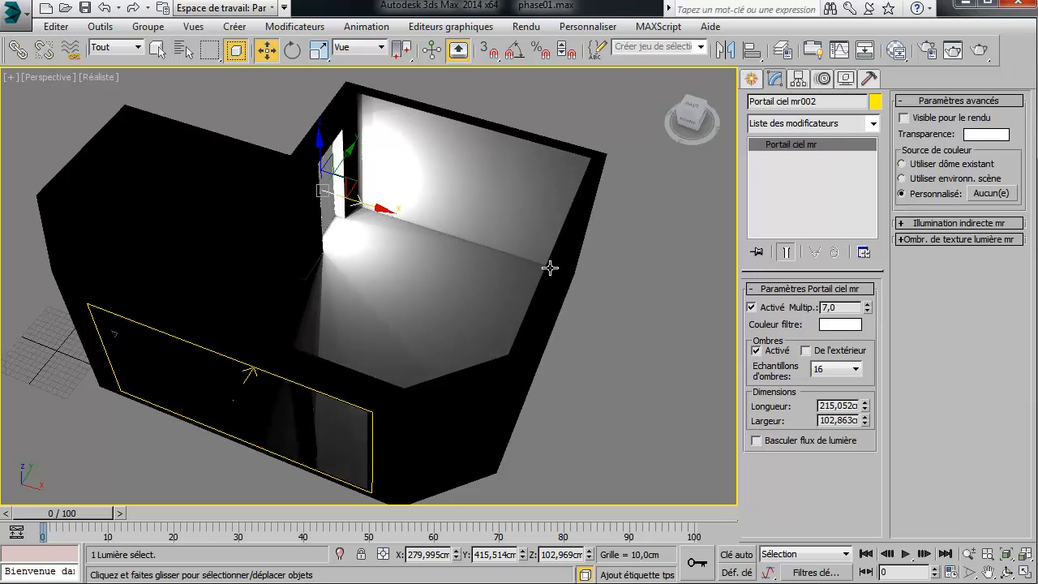
middle_click_drag(550, 268, 456, 277, "alt")
middle_click_drag(384, 277, 587, 300)
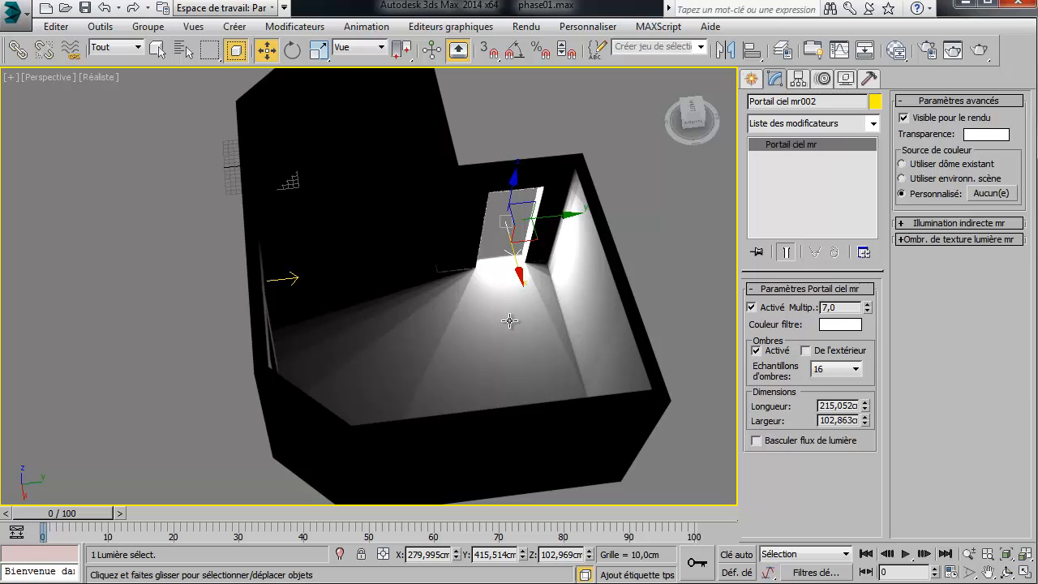
- Frame the doorway from inside the room, test-render the Perspective view twice and dismiss each rendered image
scroll(513, 302, "up", 10)
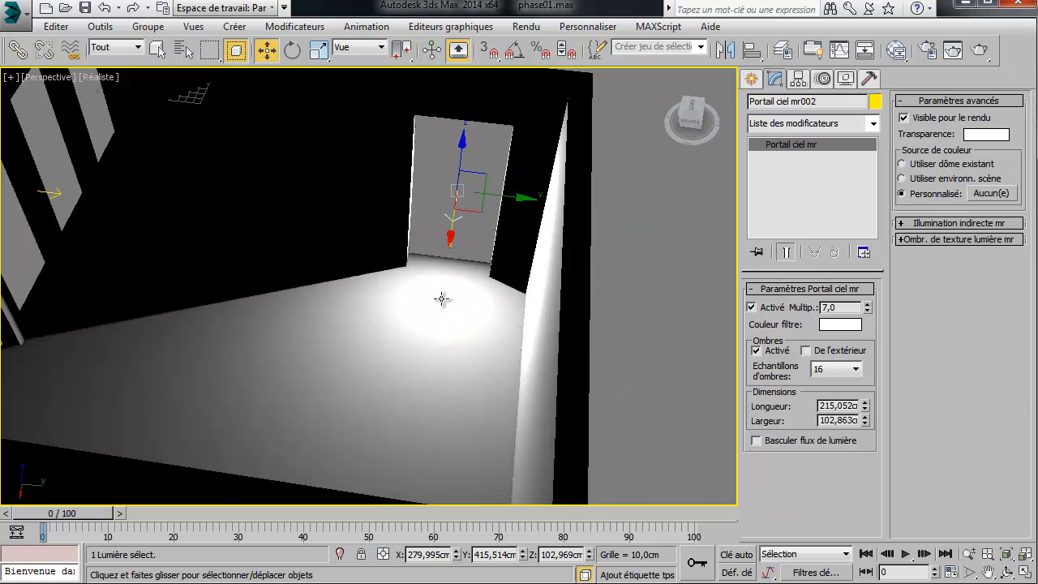
middle_click_drag(441, 299, 486, 340)
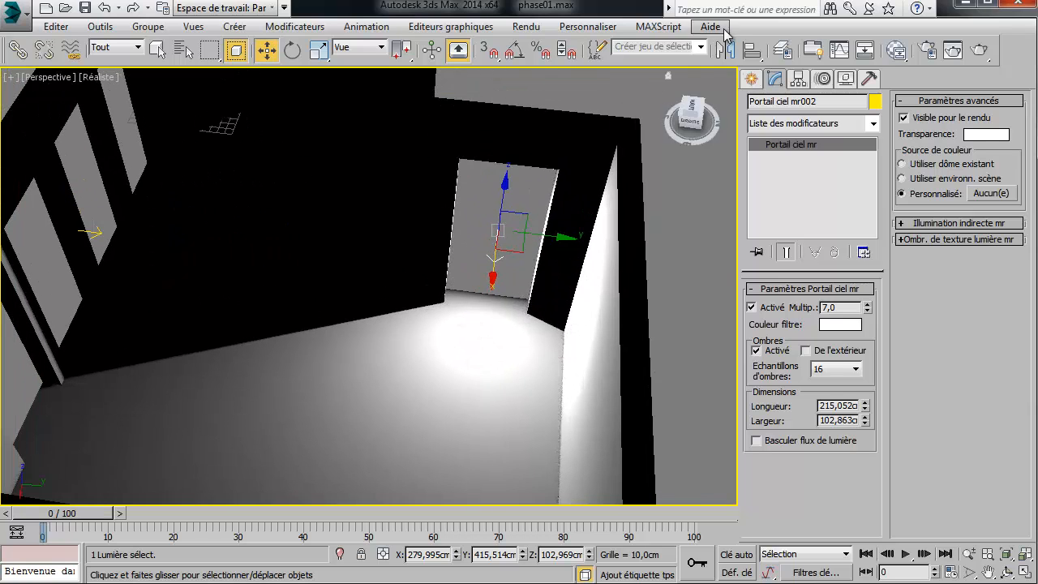
left_click(979, 51)
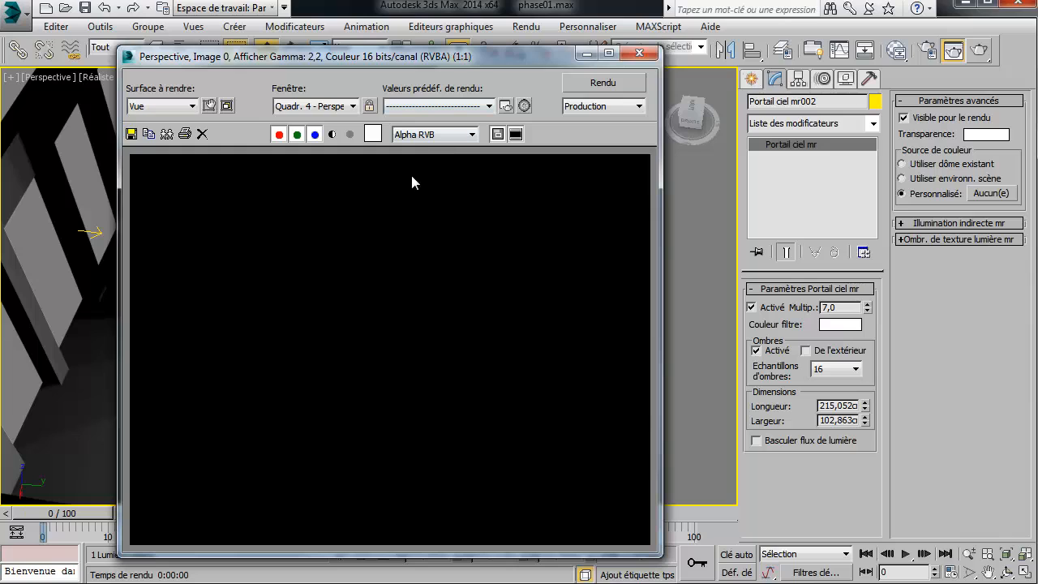
left_click(638, 53)
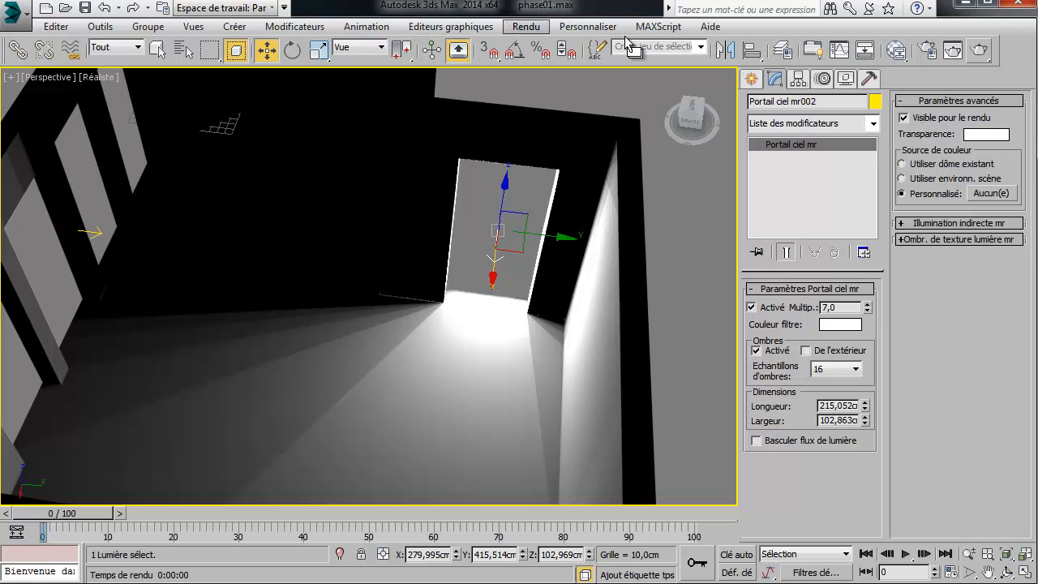
left_click(954, 51)
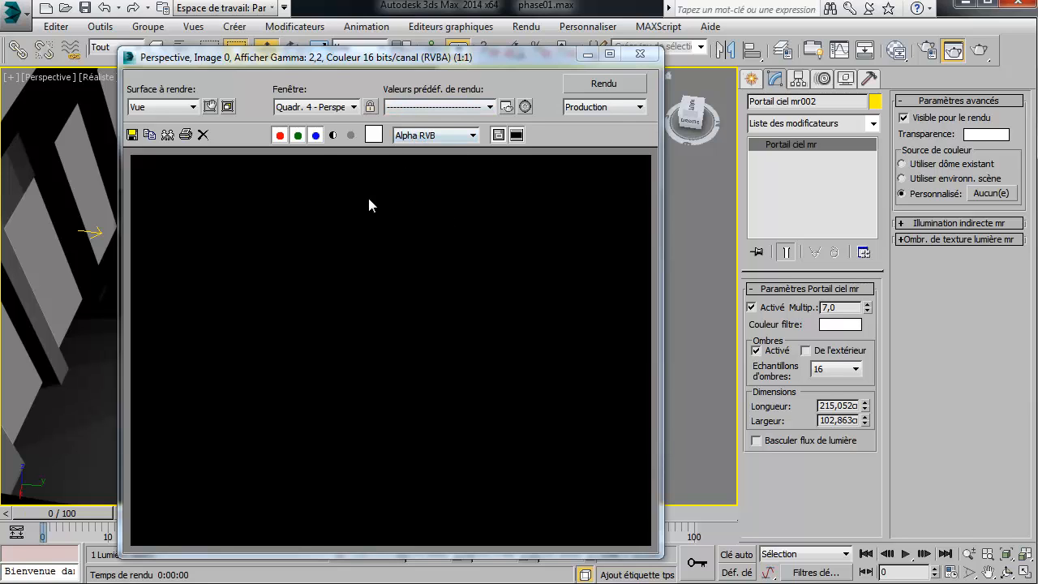
left_click(640, 54)
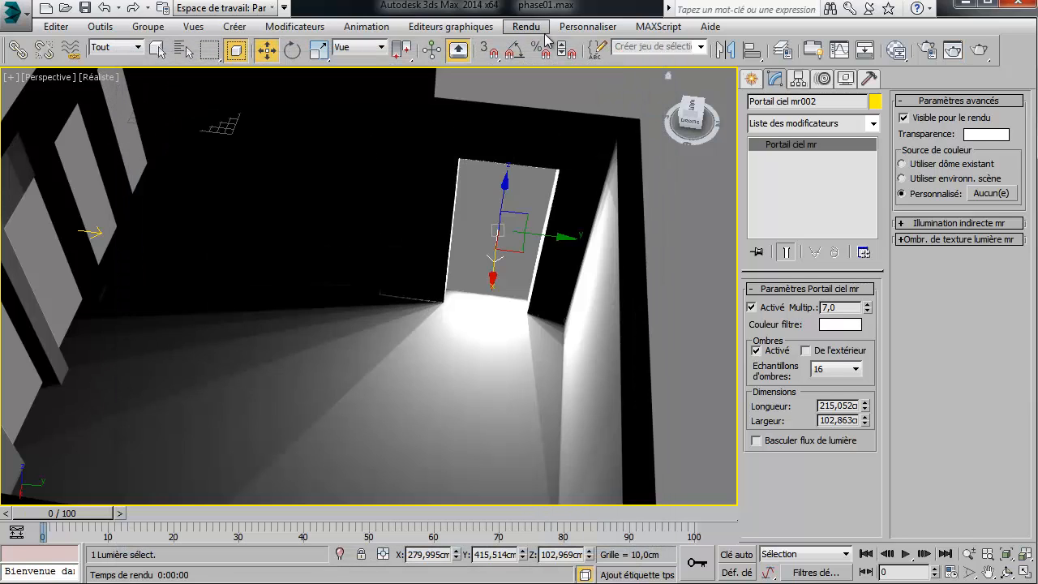
- Assign Mental ray NVIDIA as the production renderer under Affecter rendu in the common render settings
left_click(526, 27)
left_click(539, 63)
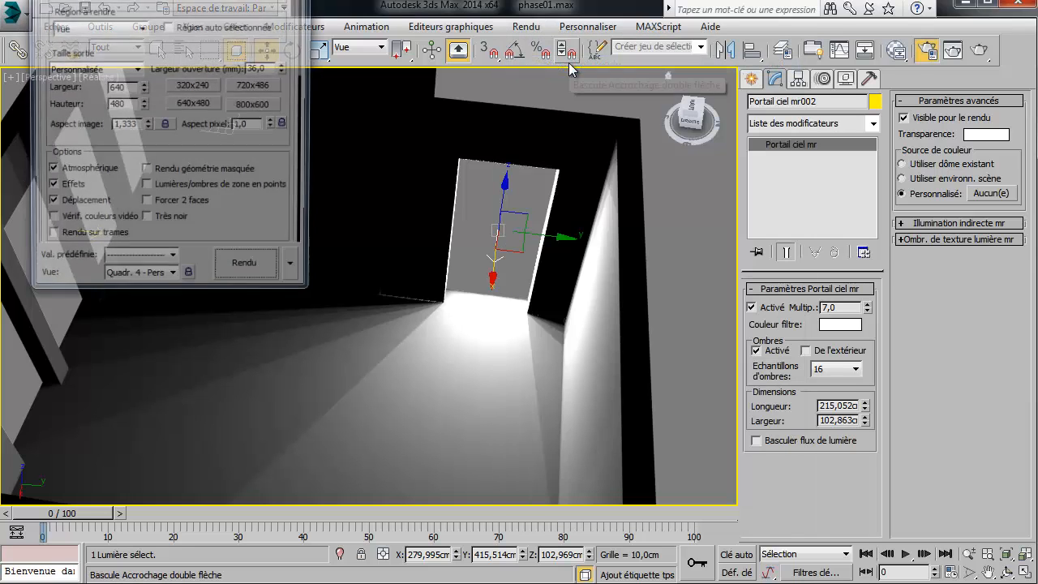
left_click_drag(171, 0, 254, 58)
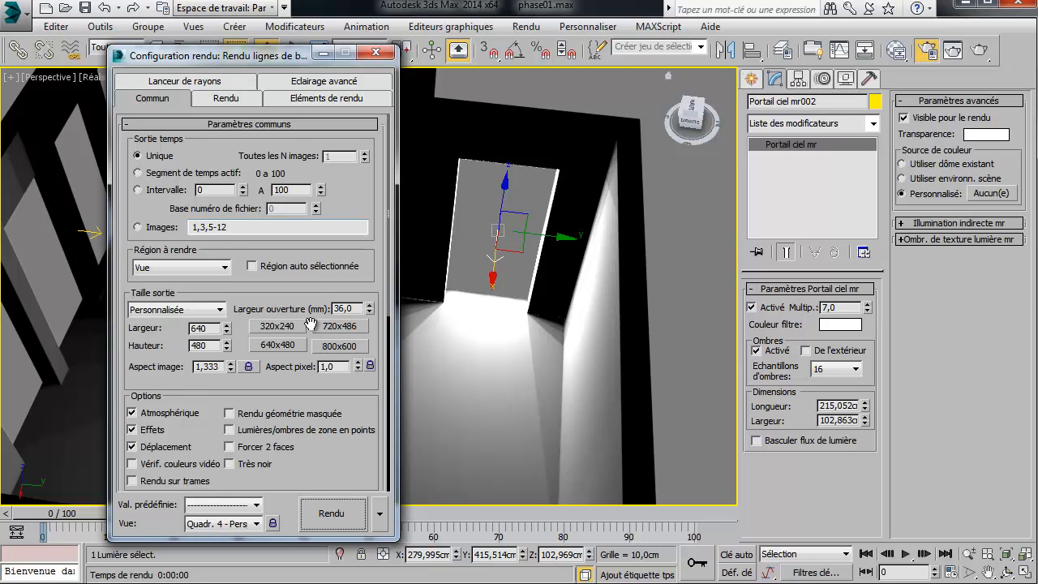
left_click_drag(295, 482, 328, 134)
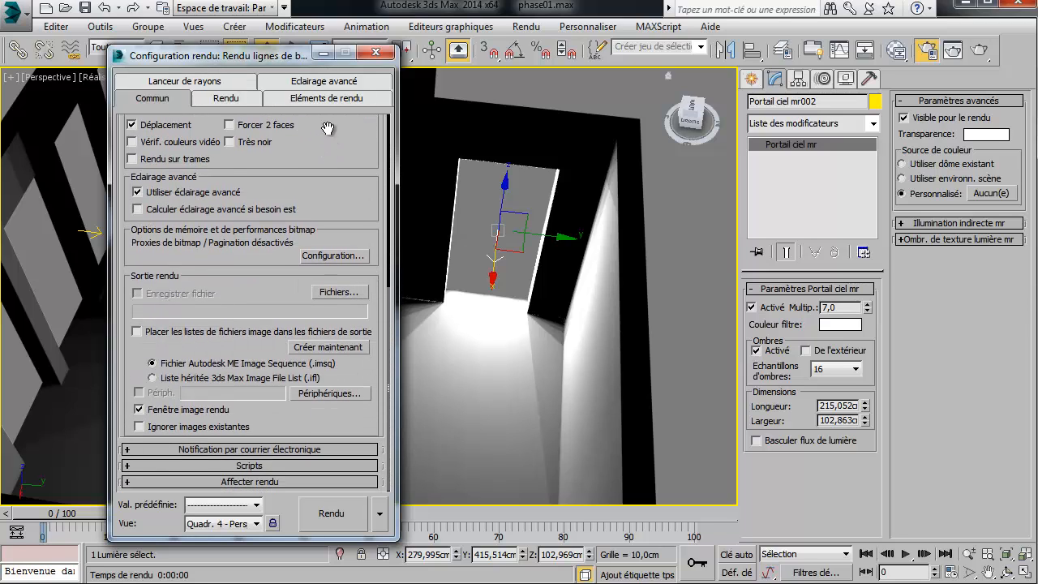
left_click(215, 481)
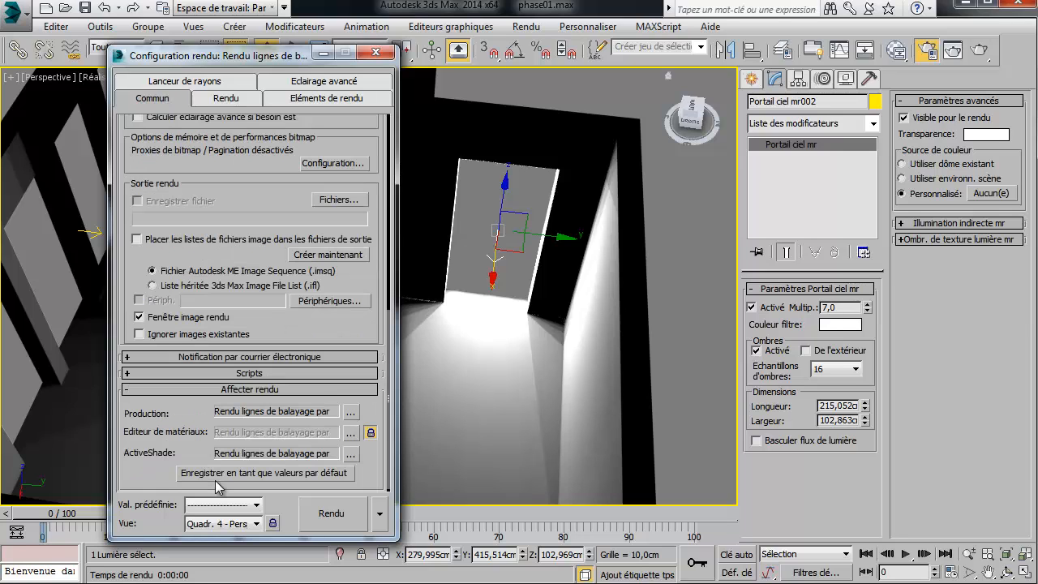
left_click(350, 412)
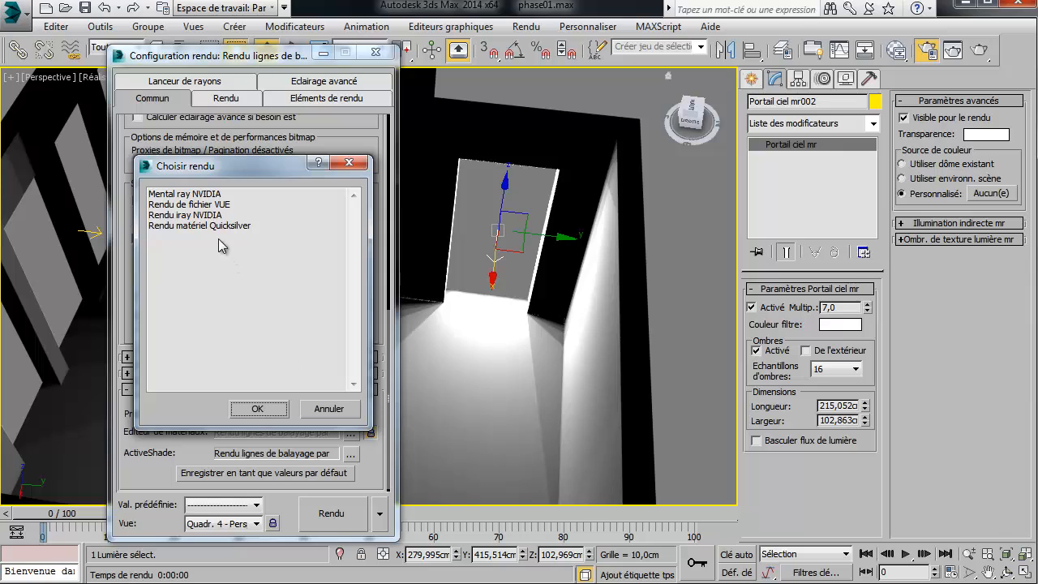
left_click(171, 195)
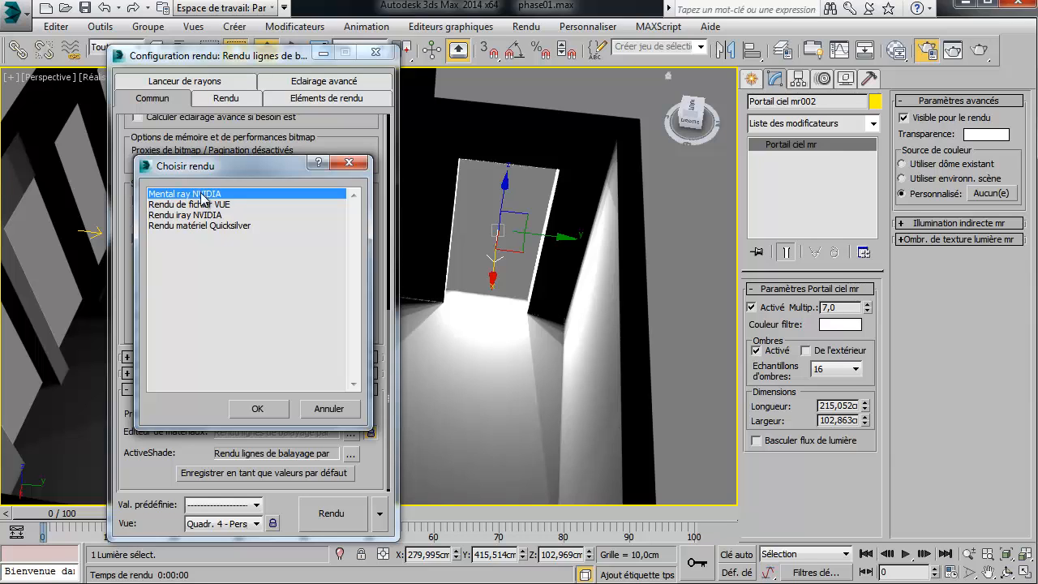
left_click(258, 407)
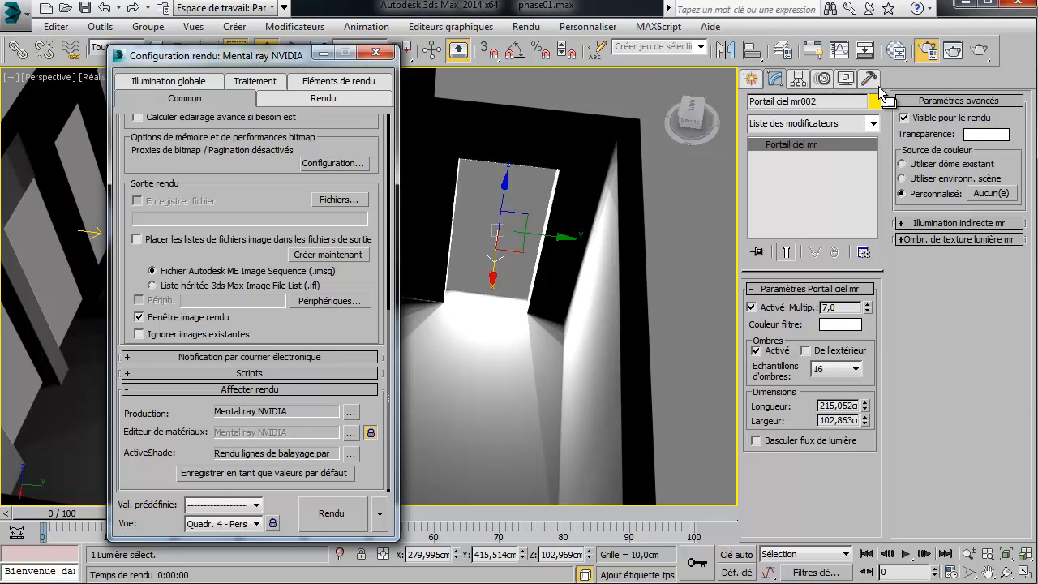
- Render the Perspective view with mental ray to check the door portal's light, and close the render windows
left_click(979, 52)
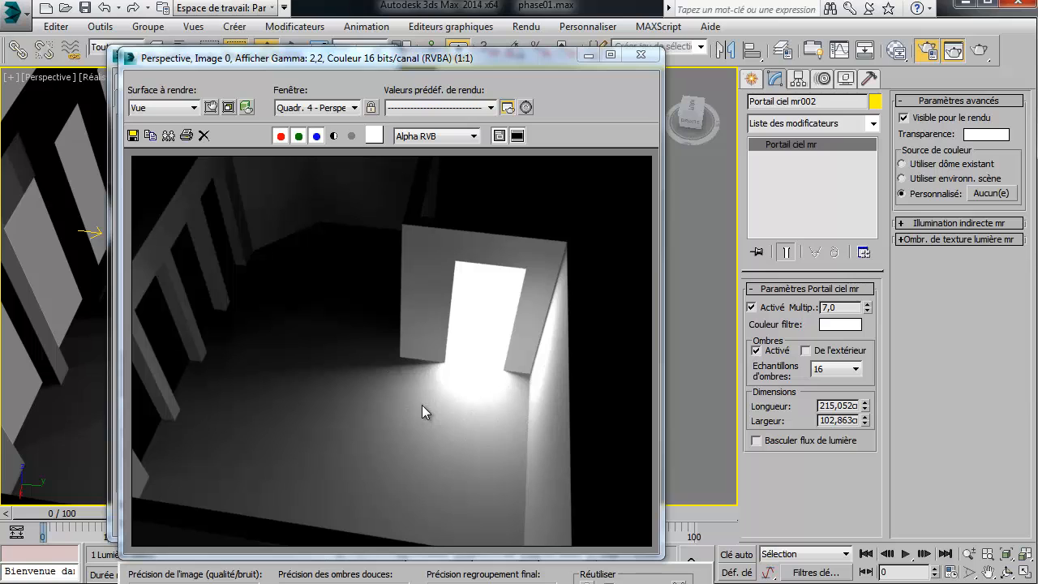
left_click(640, 55)
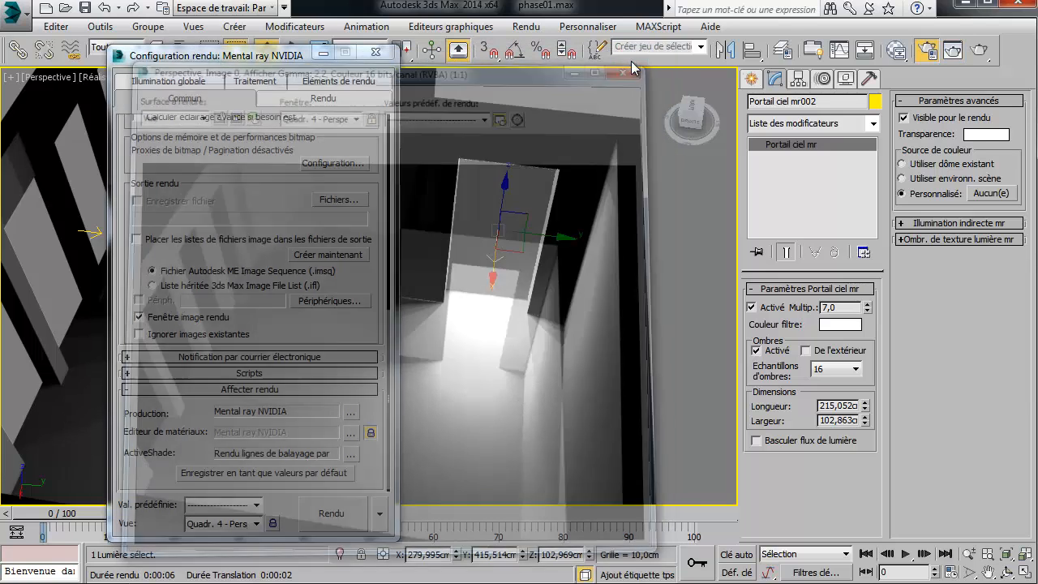
left_click(375, 54)
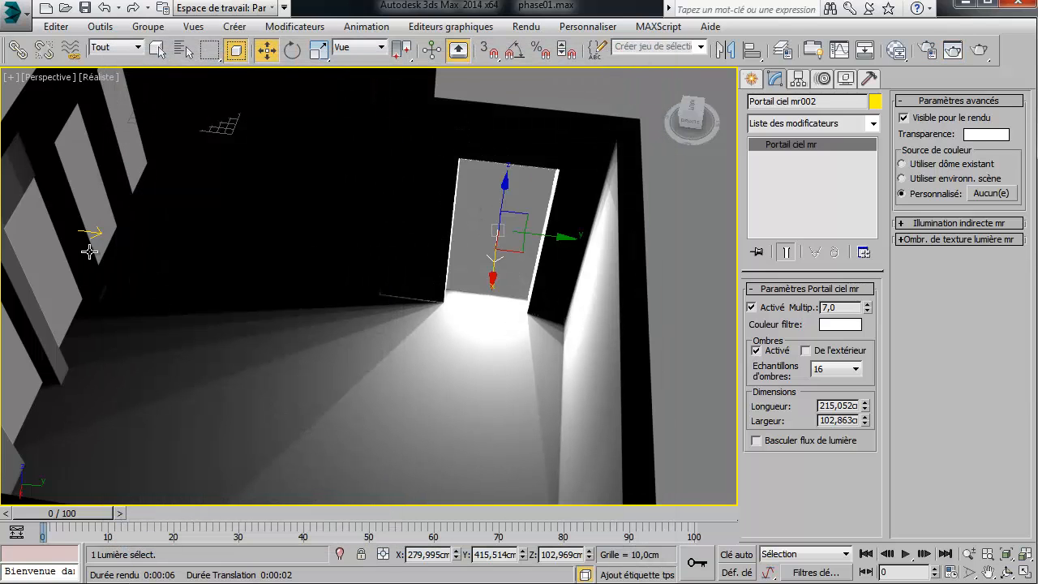
- Make the window Portail ciel mr visible in renders, with the Personnalisé colour source and a multiplier of 6
left_click(96, 235)
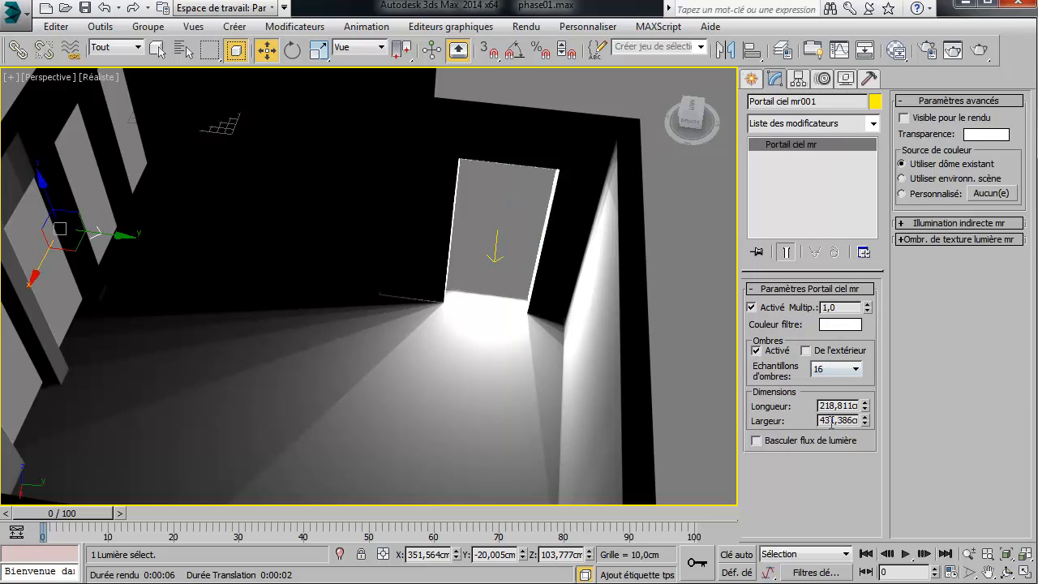
left_click(941, 119)
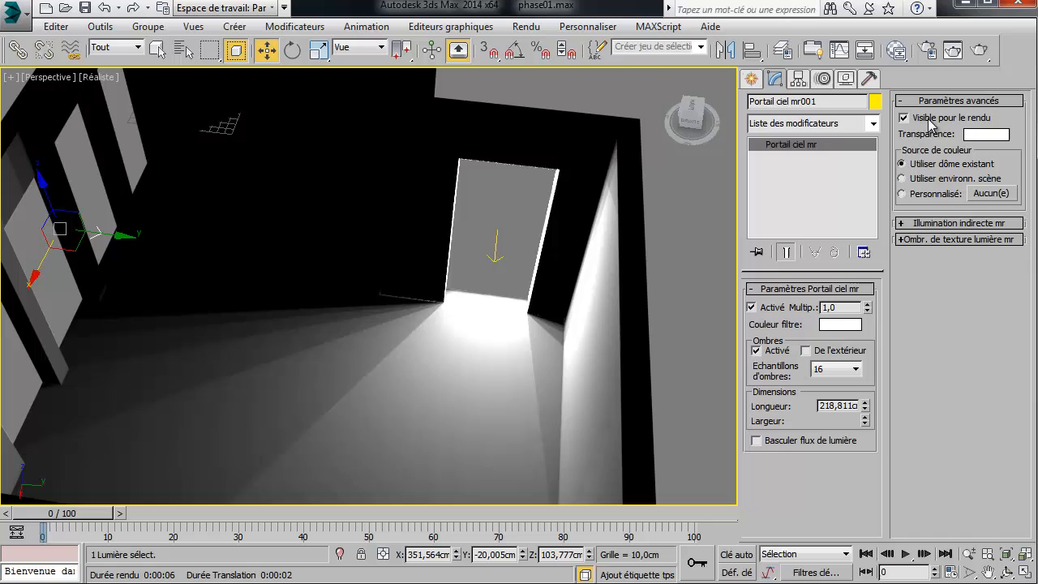
left_click(935, 197)
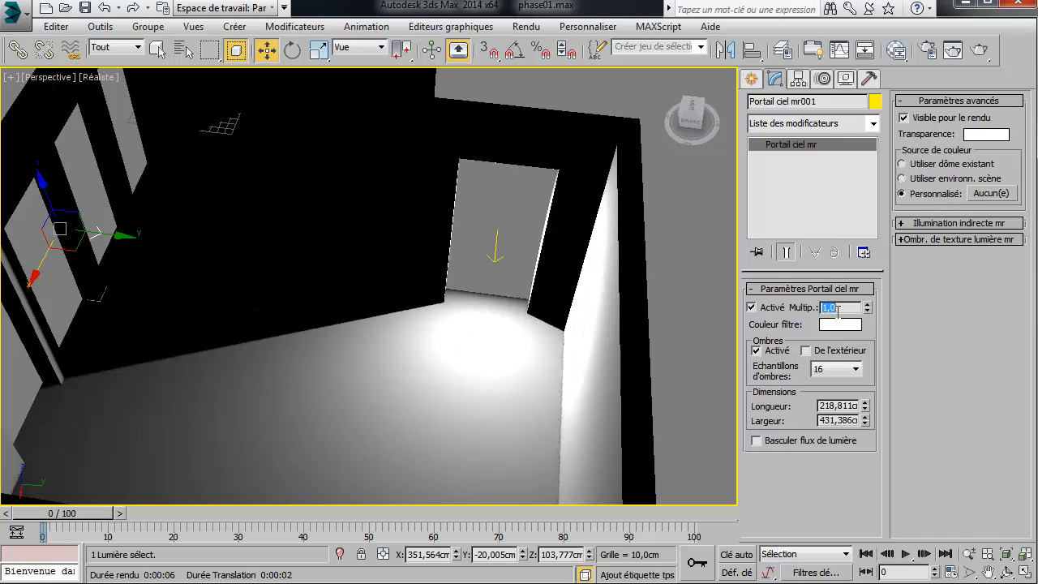
type("6")
key("Return")
- Set the multiplier of the door opening's Portail ciel mr to 6
left_click(496, 260)
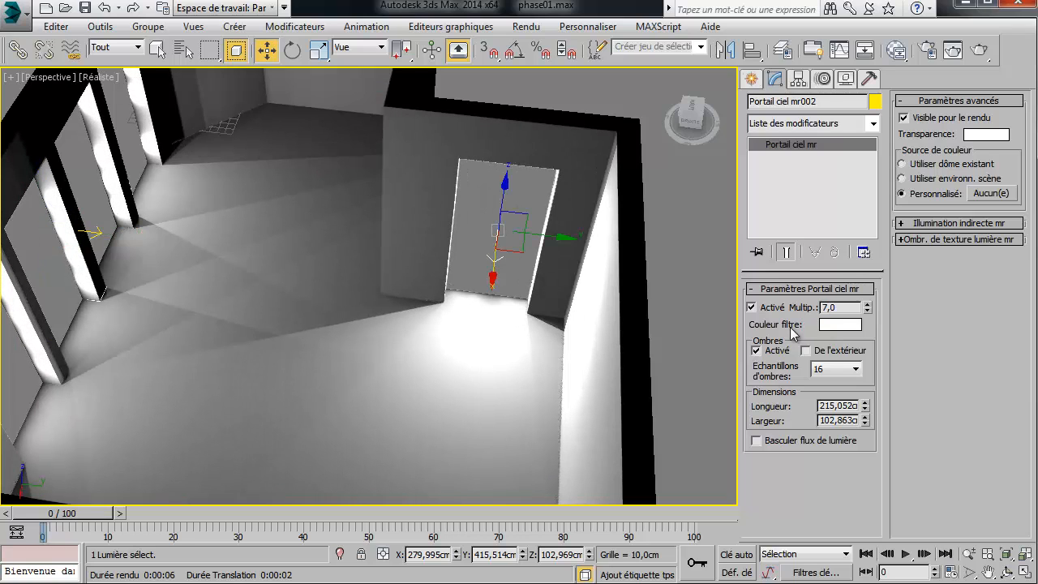
double_click(843, 307)
type("6")
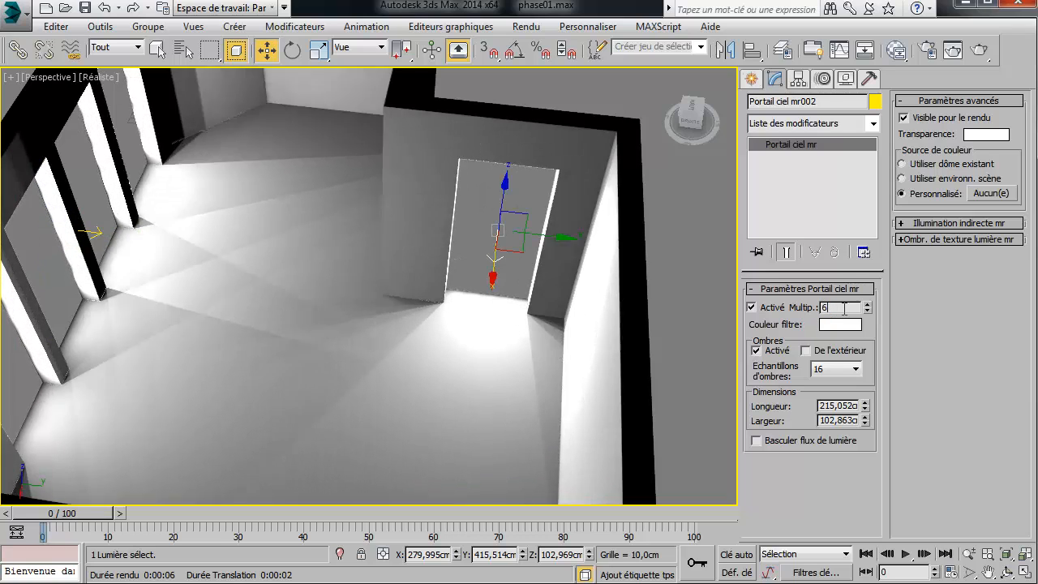
key("Return")
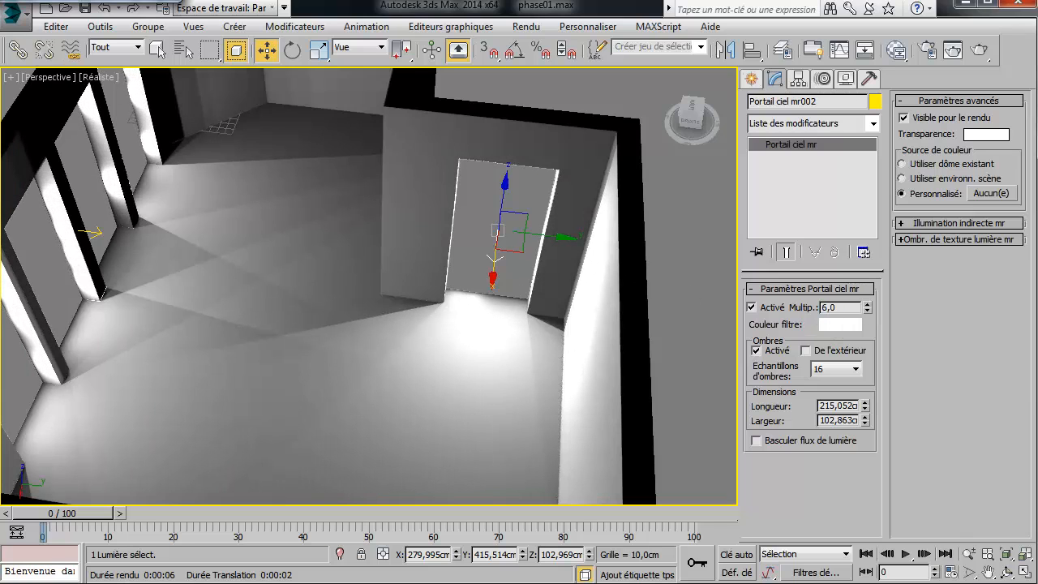
- Change the door portal's filter colour to a pale yellow with red 0,973, green 0,965 and blue 0,816
left_click_drag(38, 0, 430, 191)
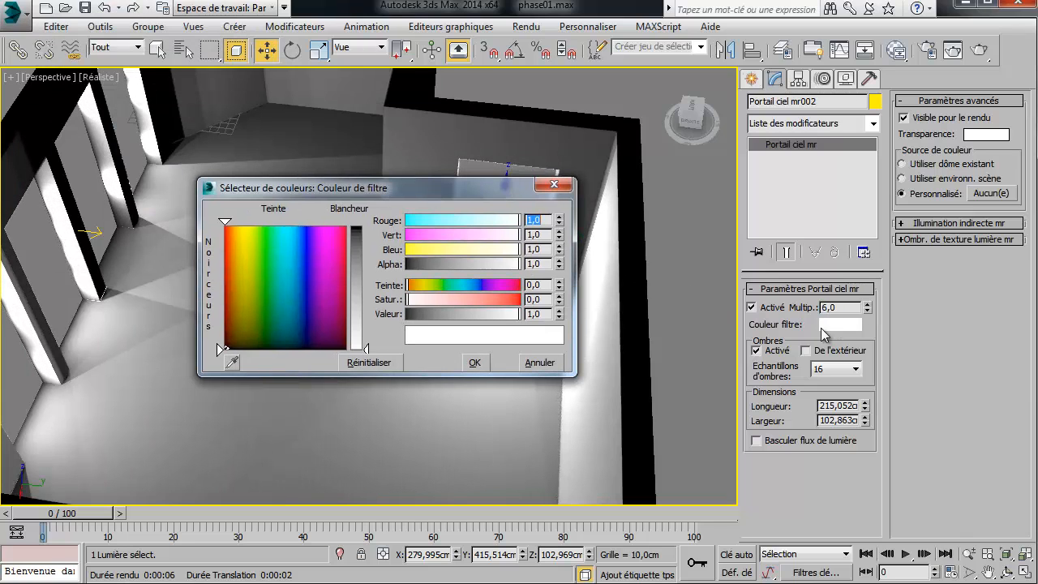
left_click(244, 244)
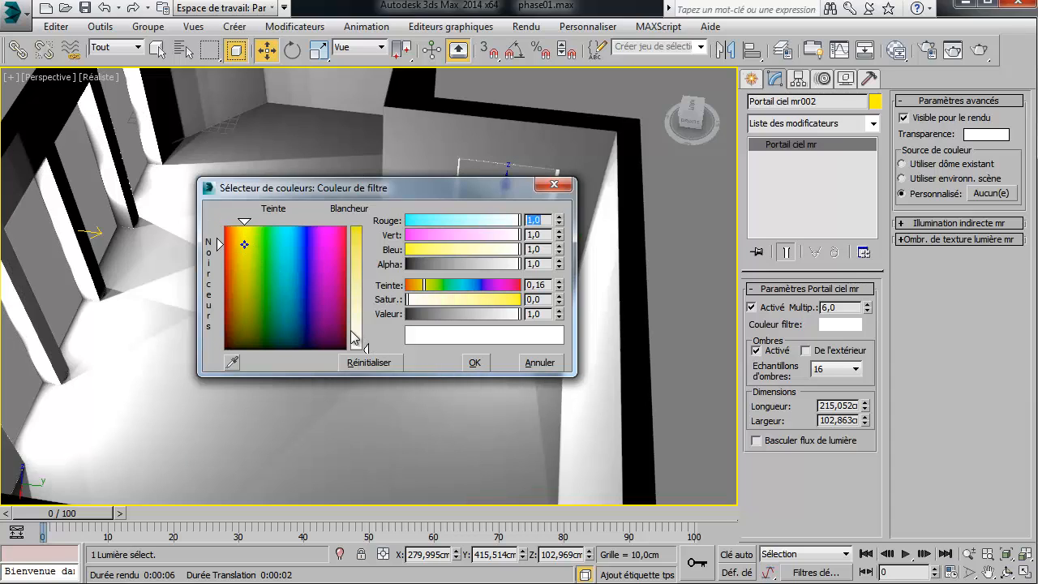
left_click_drag(352, 332, 365, 325)
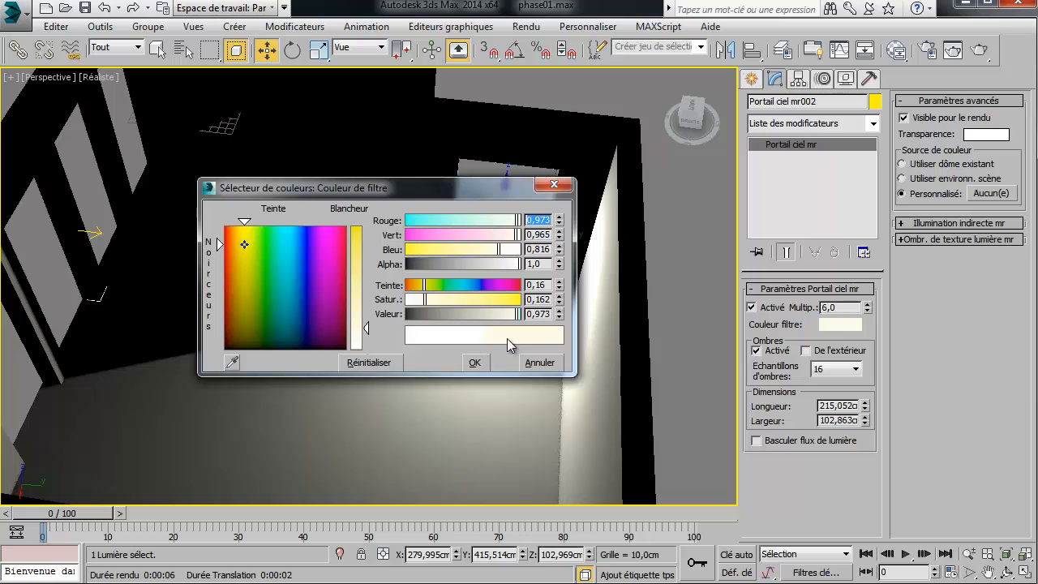
left_click(475, 362)
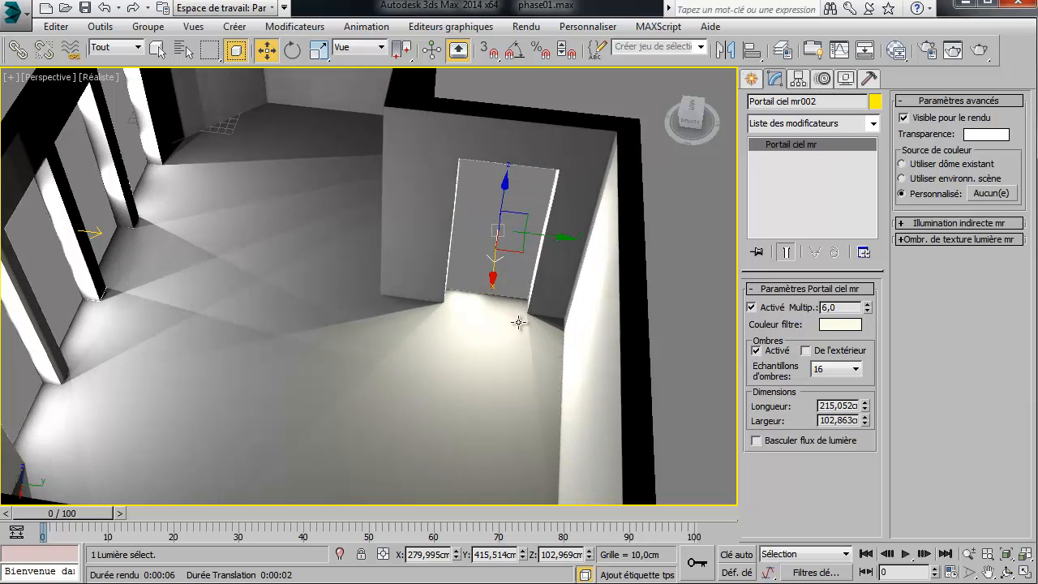
- Change the filter colour of the window portal to a pale blue with red 0,714, green 0,714 and blue 1,0
left_click(95, 234)
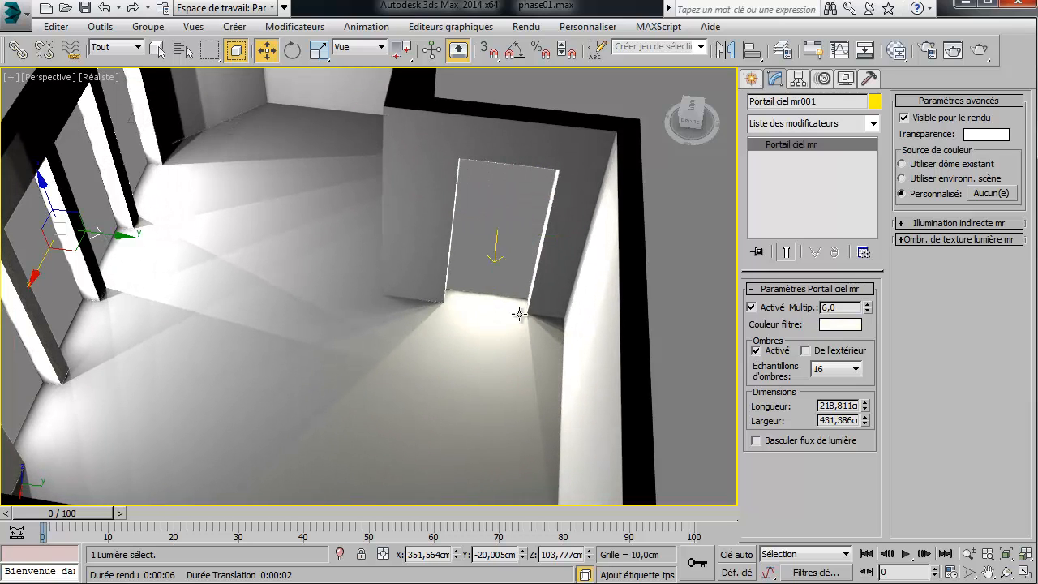
left_click(840, 325)
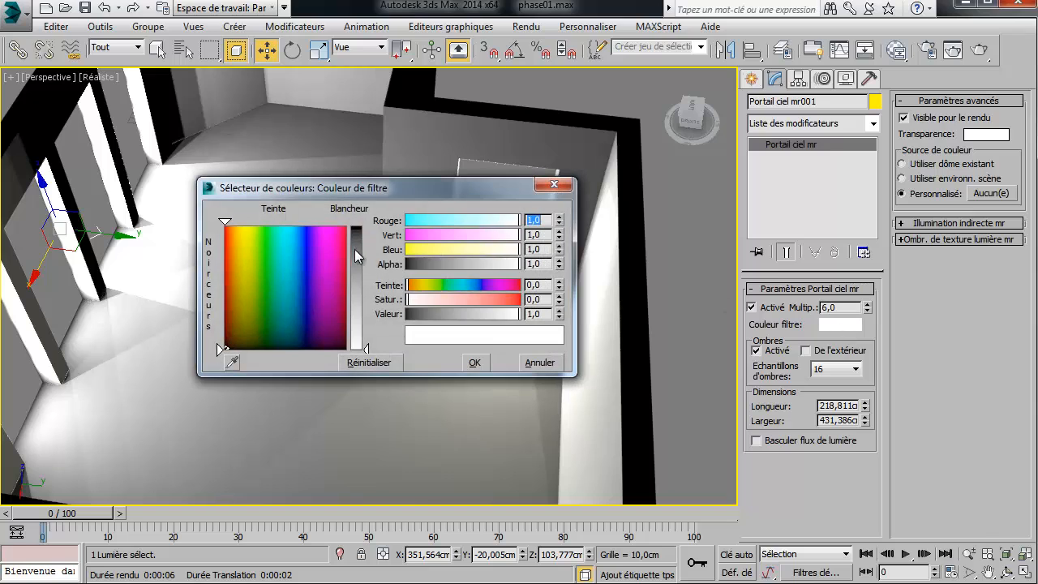
left_click(306, 239)
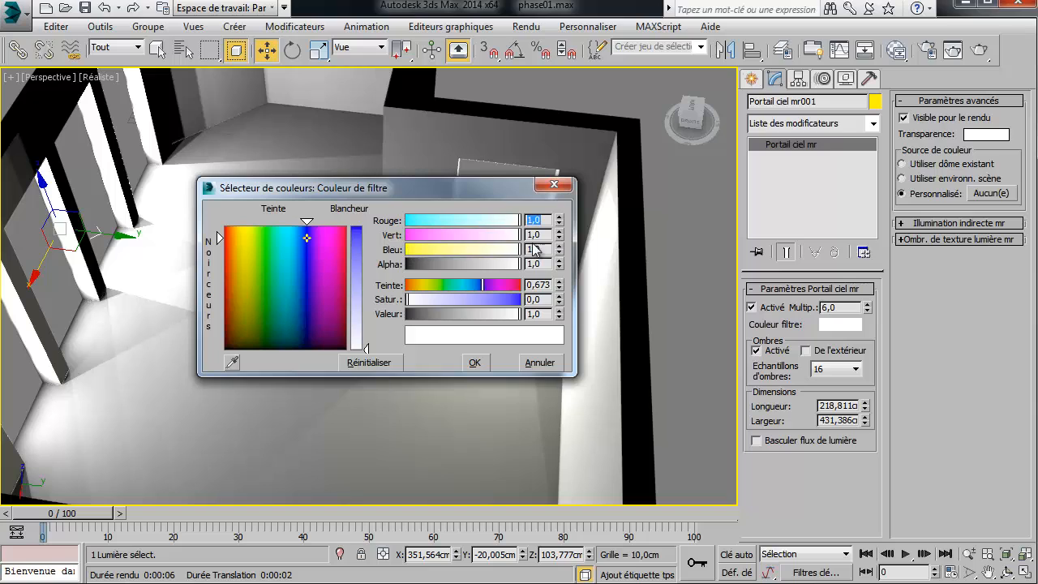
left_click_drag(355, 244, 356, 226)
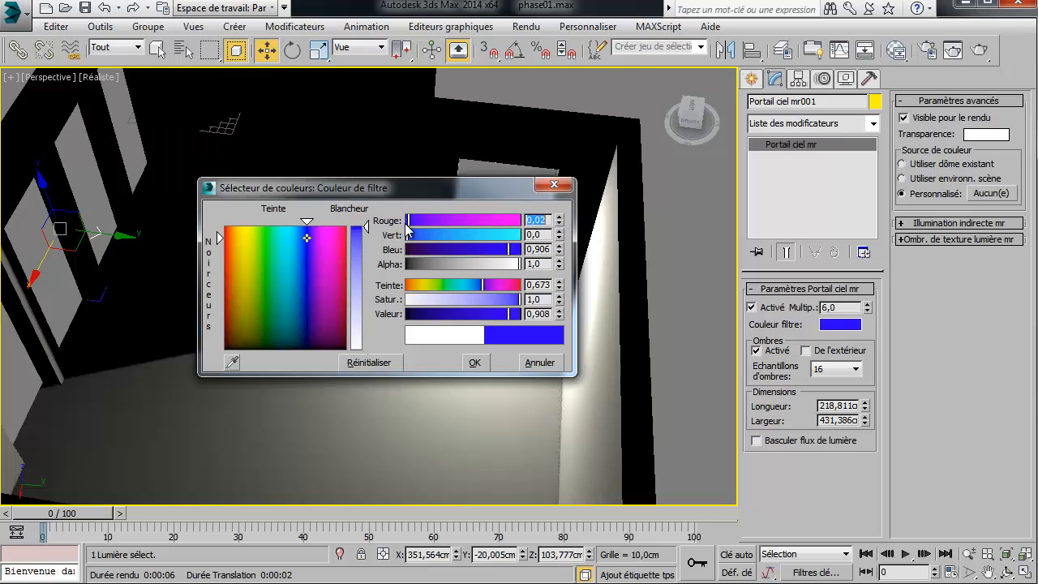
left_click_drag(410, 220, 399, 244)
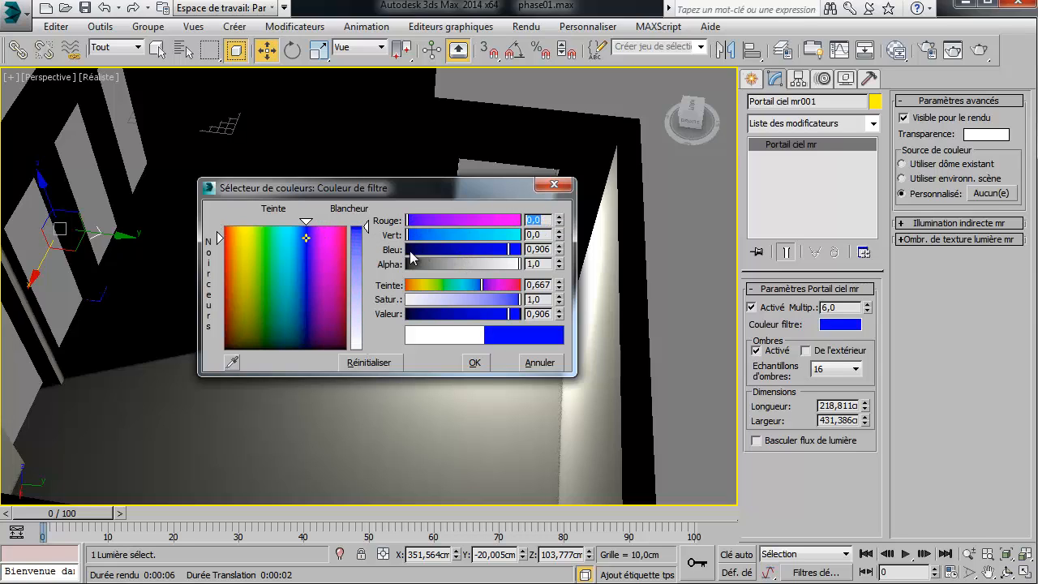
left_click_drag(492, 253, 555, 254)
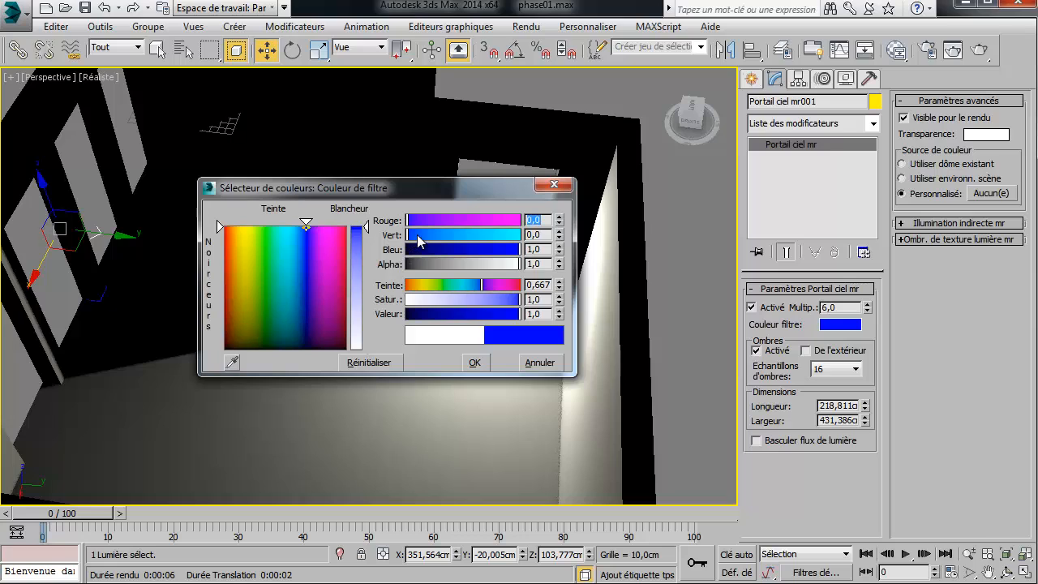
left_click_drag(353, 235, 372, 318)
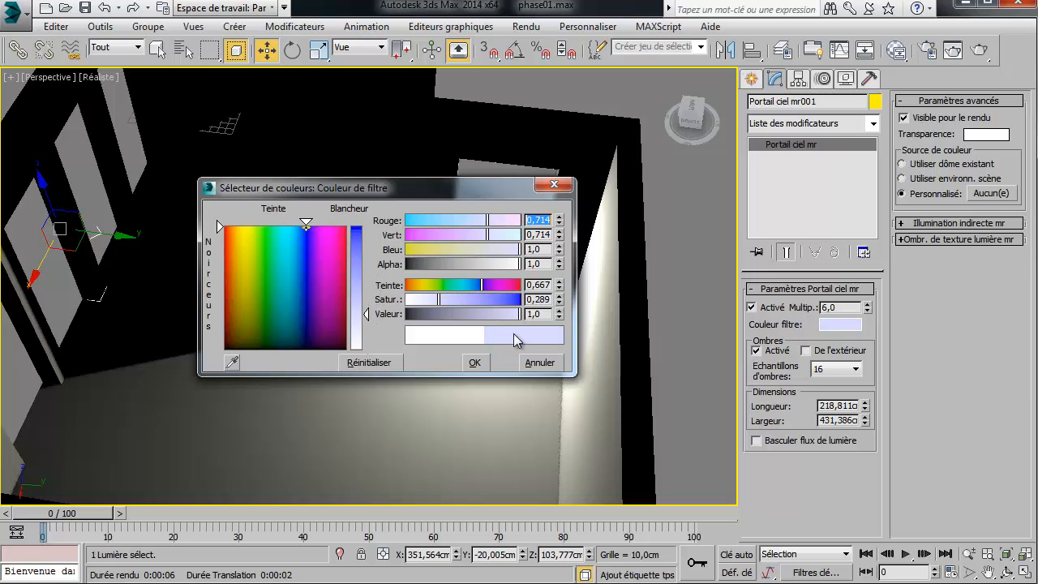
left_click(477, 363)
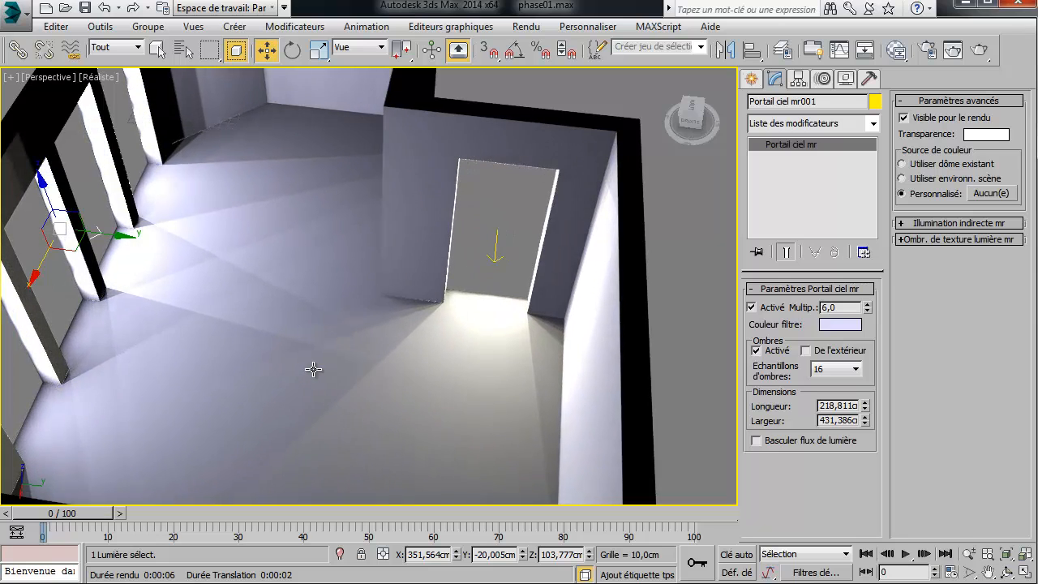
- Deselect the portal, render the whole room from above to check both light colours, and close the render windows
mouse_move(313, 366)
middle_mouse_down()
mouse_move(398, 371)
mouse_move(498, 348)
mouse_move(593, 470)
mouse_move(599, 525)
mouse_move(615, 492)
middle_mouse_up()
scroll(373, 366, "down", 5)
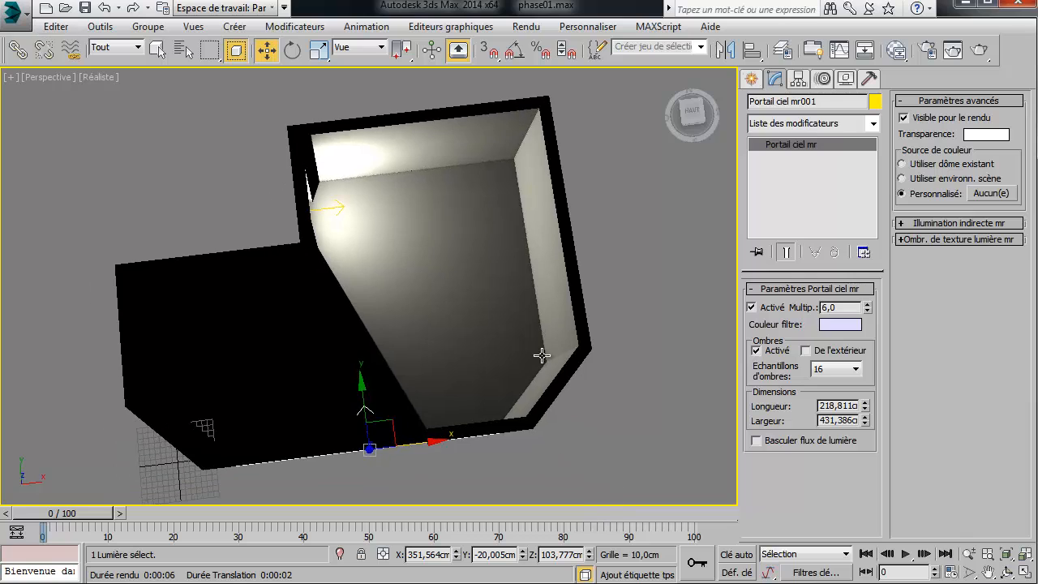
middle_click_drag(542, 355, 584, 300, "alt")
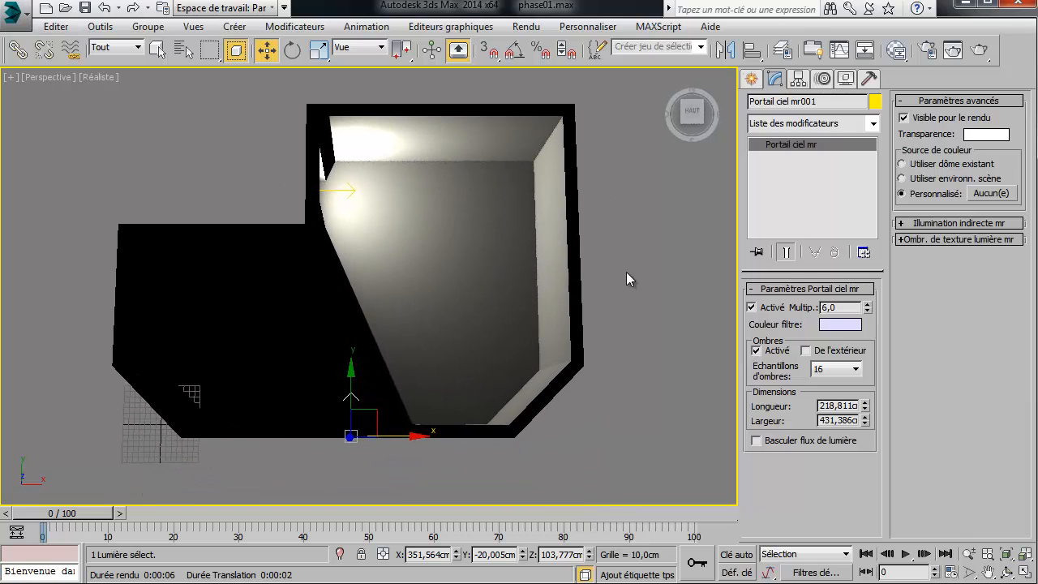
left_click(626, 274)
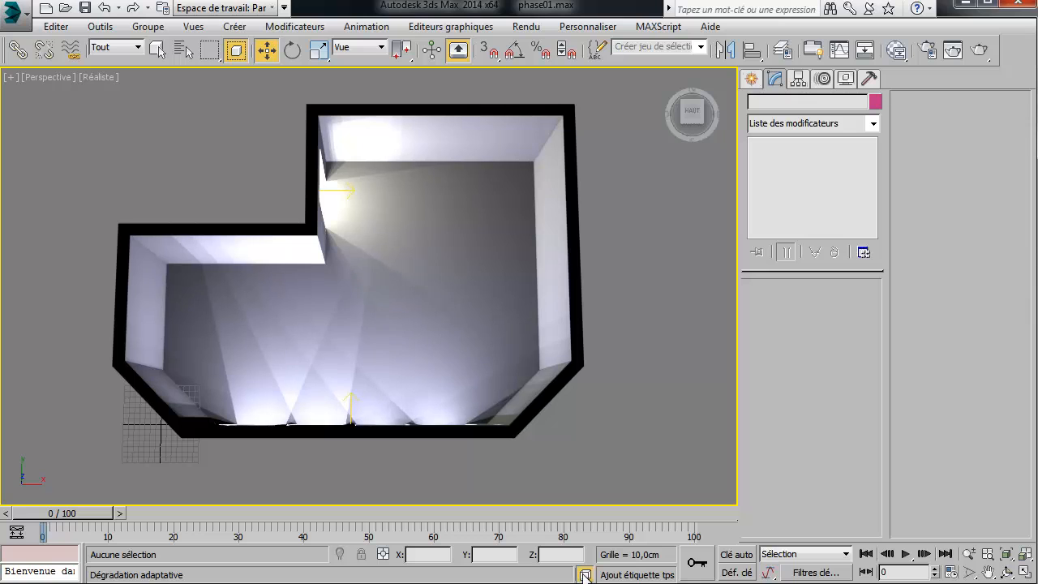
middle_click_drag(451, 369, 422, 349, "alt")
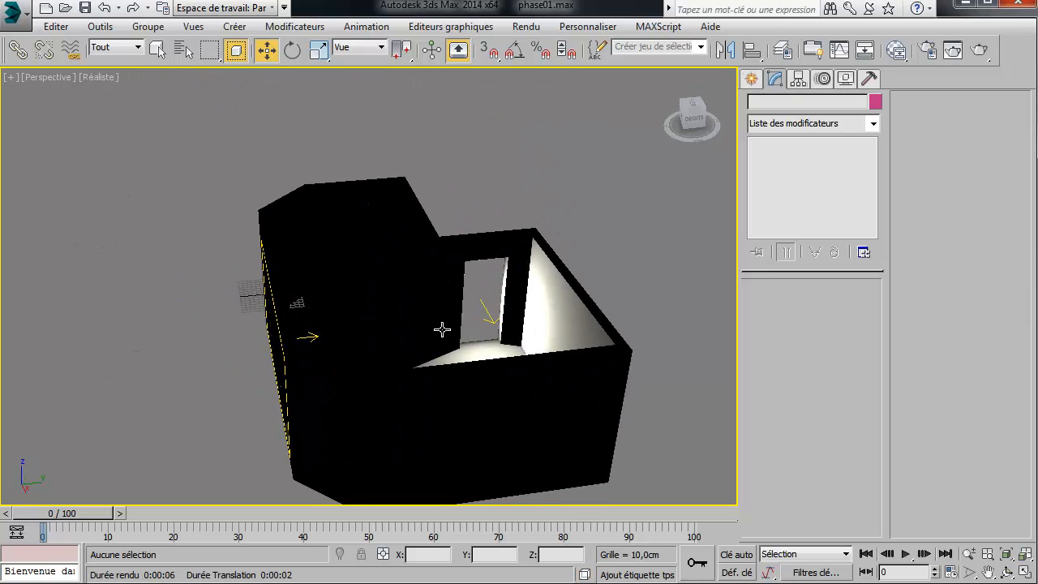
middle_click_drag(358, 324, 418, 345, "alt")
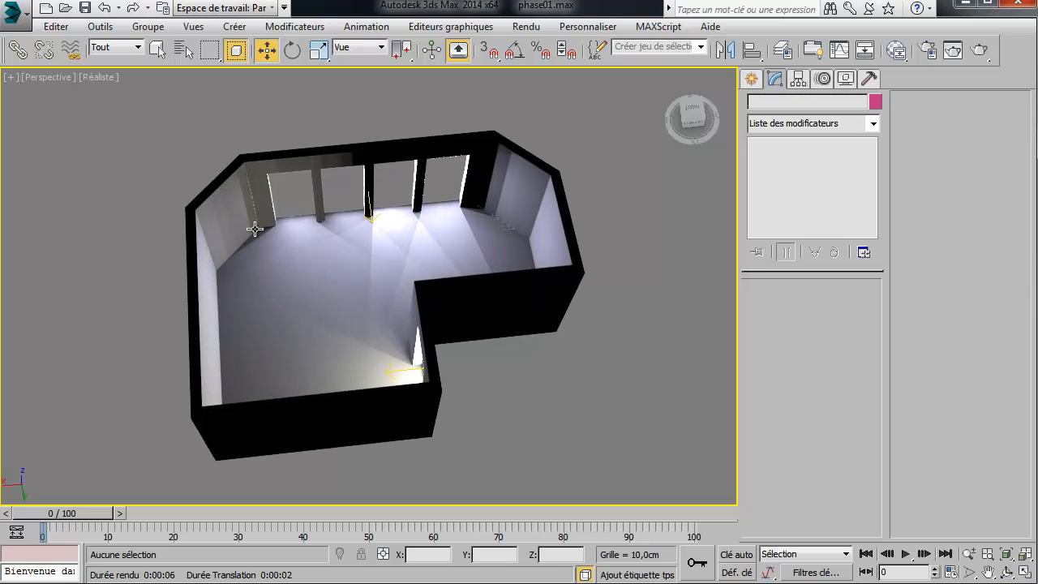
middle_click_drag(380, 283, 452, 301, "alt")
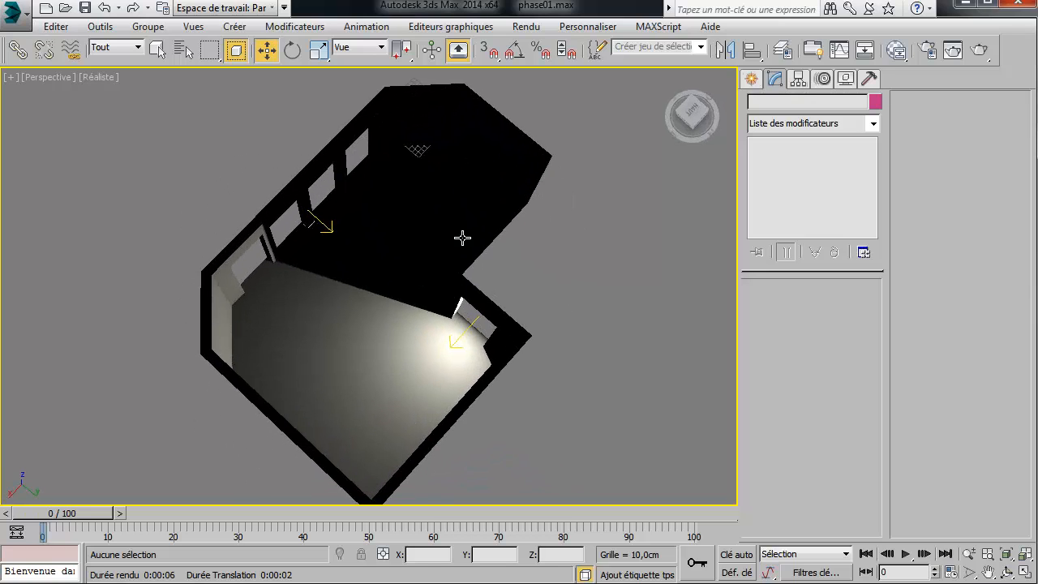
left_click(980, 50)
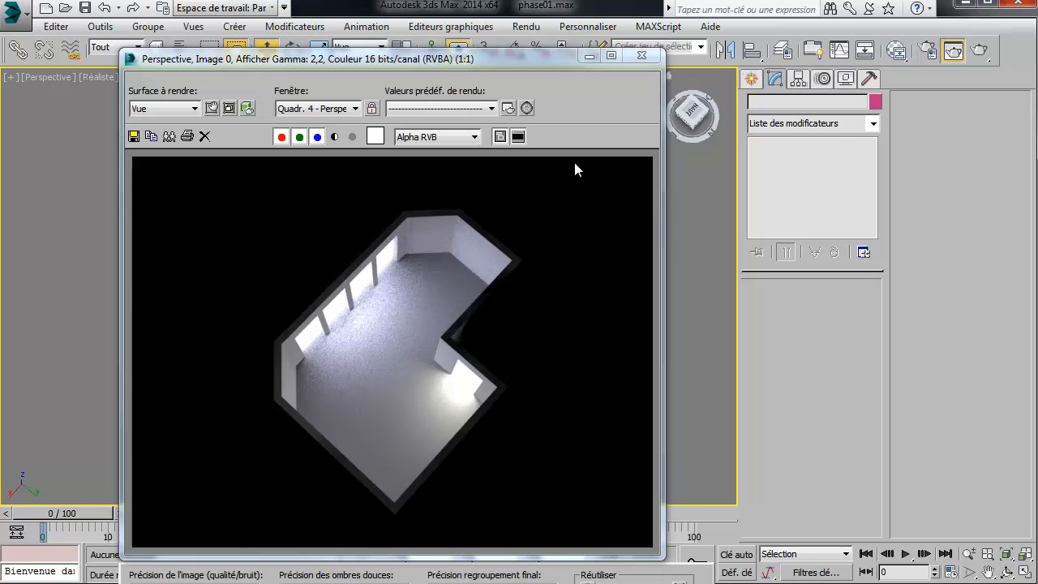
left_click(641, 55)
- Render a close view of the window openings with the extra render controls hidden, and close the render window
scroll(336, 292, "up", 10)
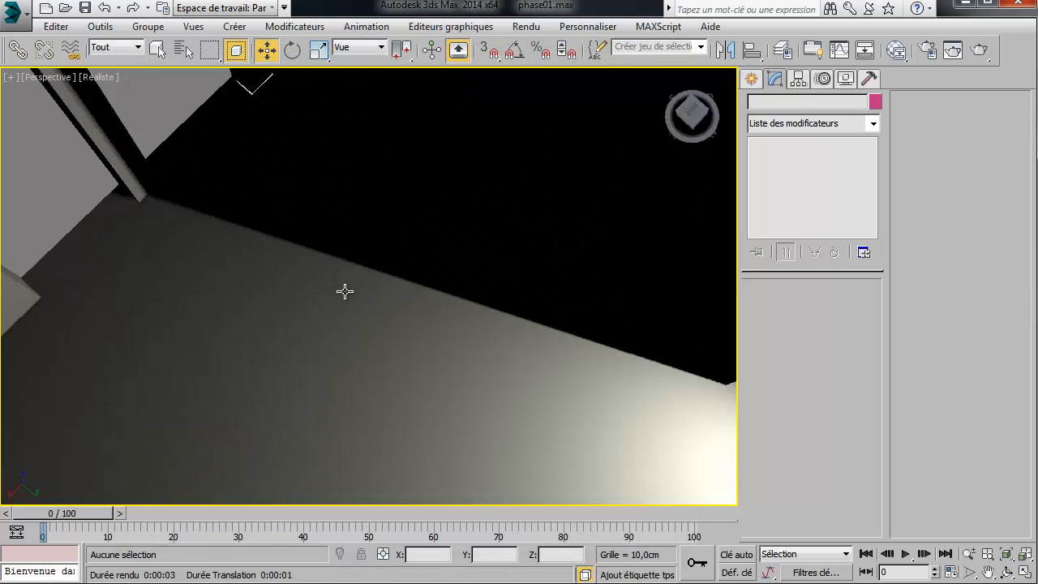
middle_click_drag(361, 293, 375, 451)
mouse_move(691, 116)
left_mouse_down()
mouse_move(669, 75)
mouse_move(689, 76)
mouse_move(688, 96)
left_mouse_up()
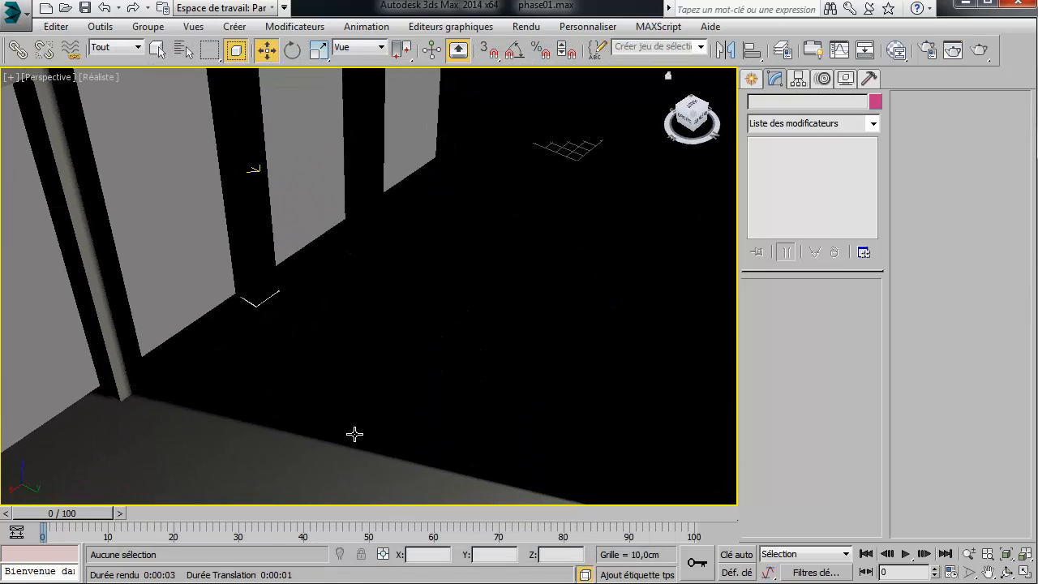
left_click(976, 56)
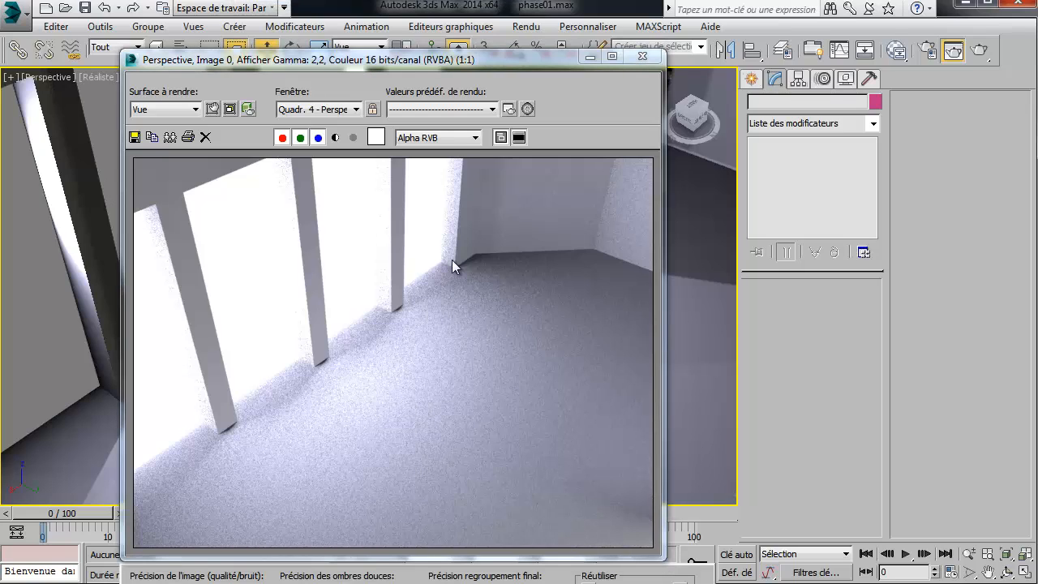
left_click(519, 137)
left_click_drag(450, 51, 392, 67)
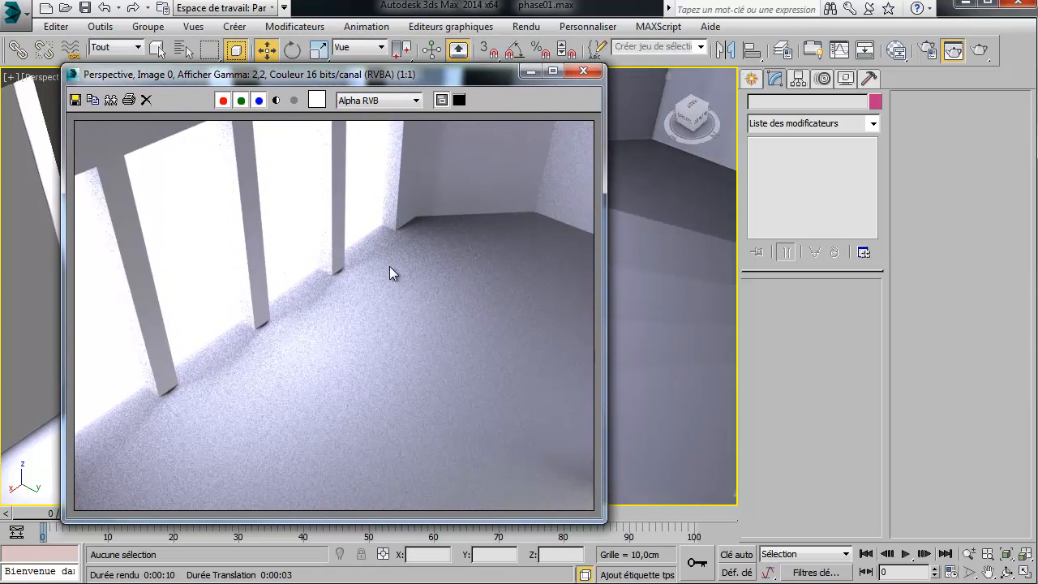
left_click(582, 71)
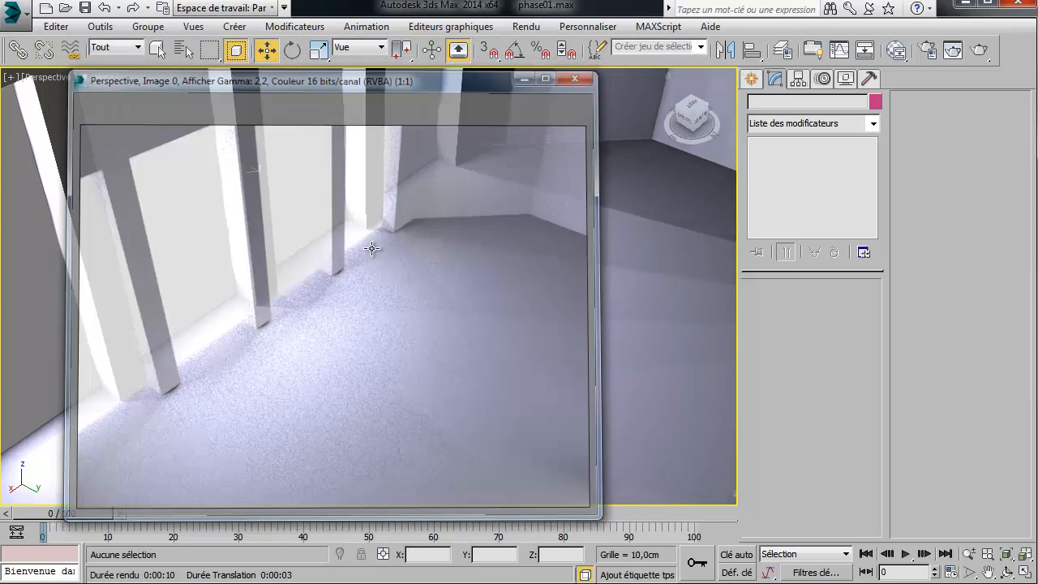
- Raise the shadow samples (Echantillons d'ombres) of the window portal to 256
left_click(255, 170)
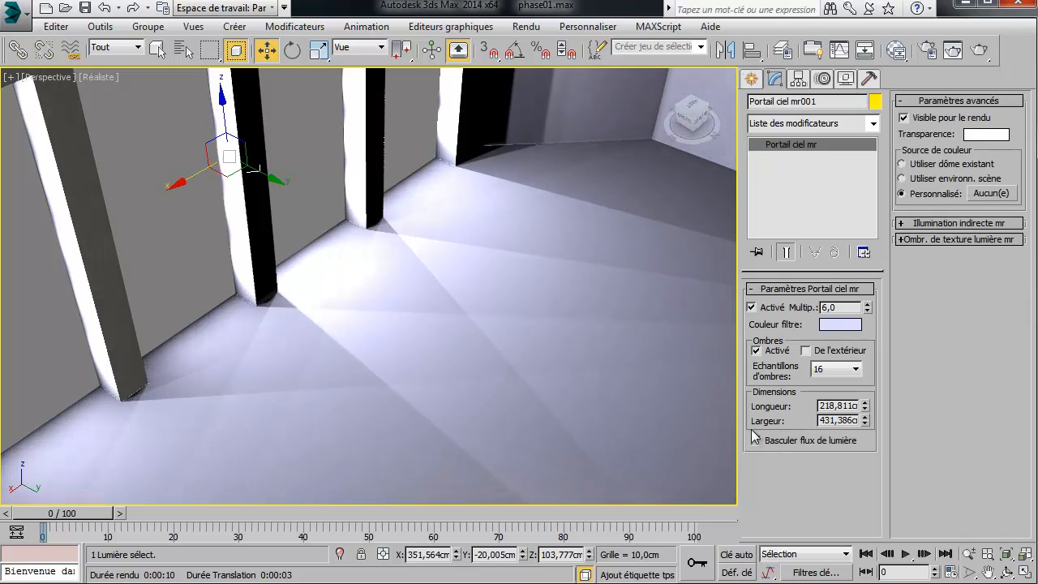
left_click(847, 373)
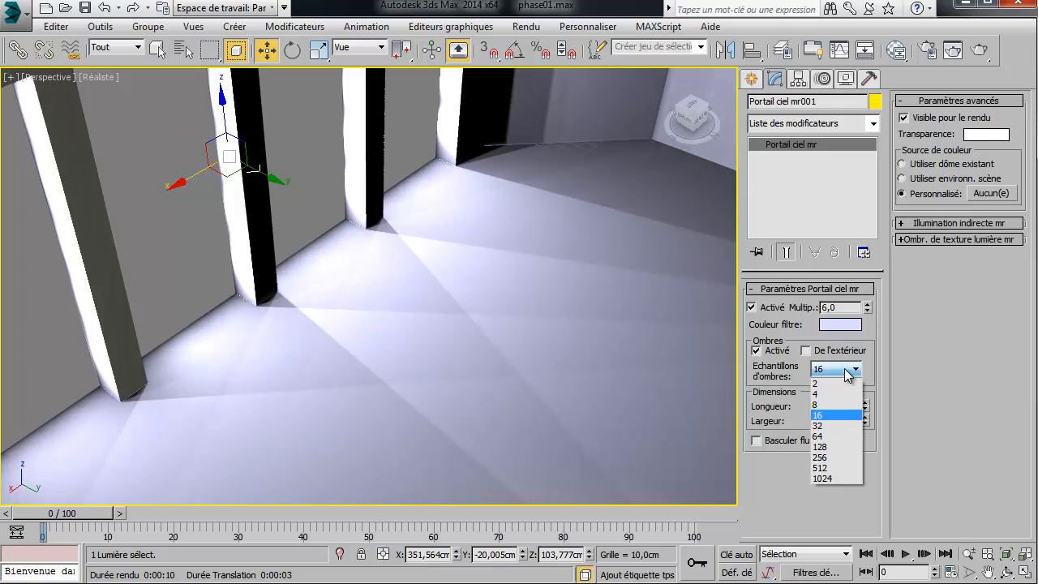
left_click(832, 436)
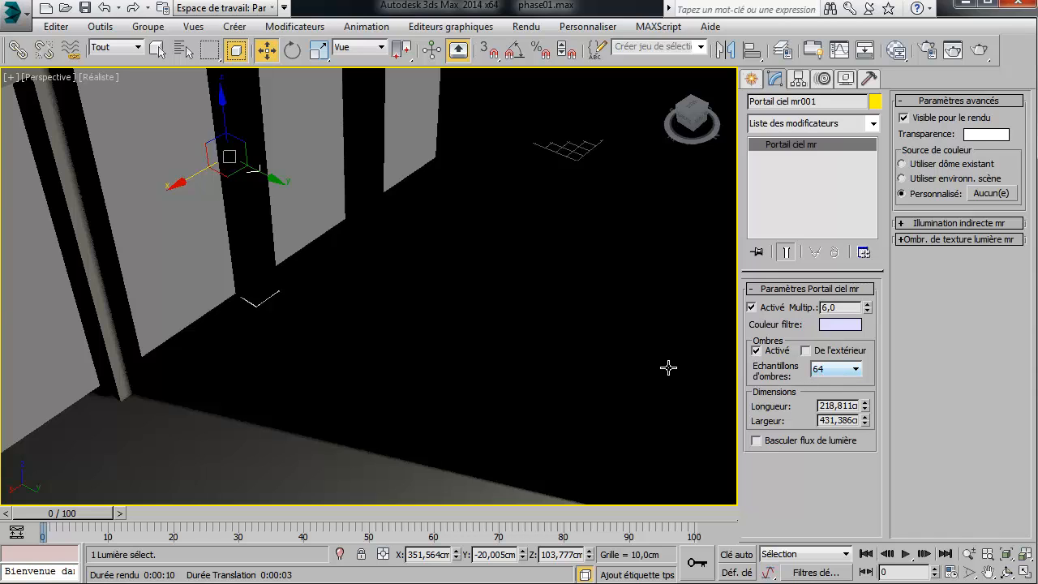
key("Down")
key("Down")
- Set the shadow samples of the door opening's Portail ciel mr to 64
scroll(555, 358, "down", 5)
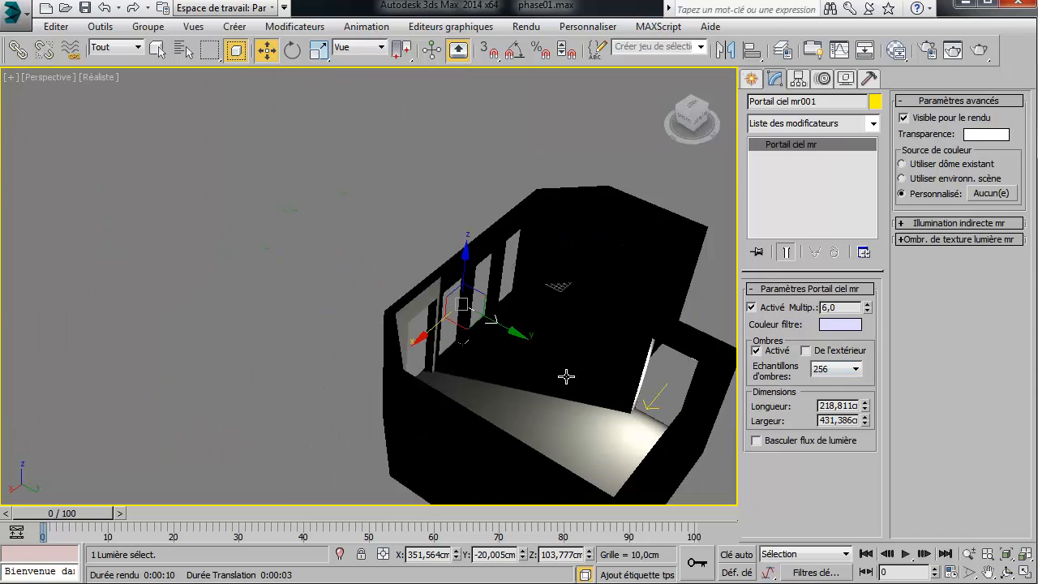
left_click(655, 403)
left_click(839, 370)
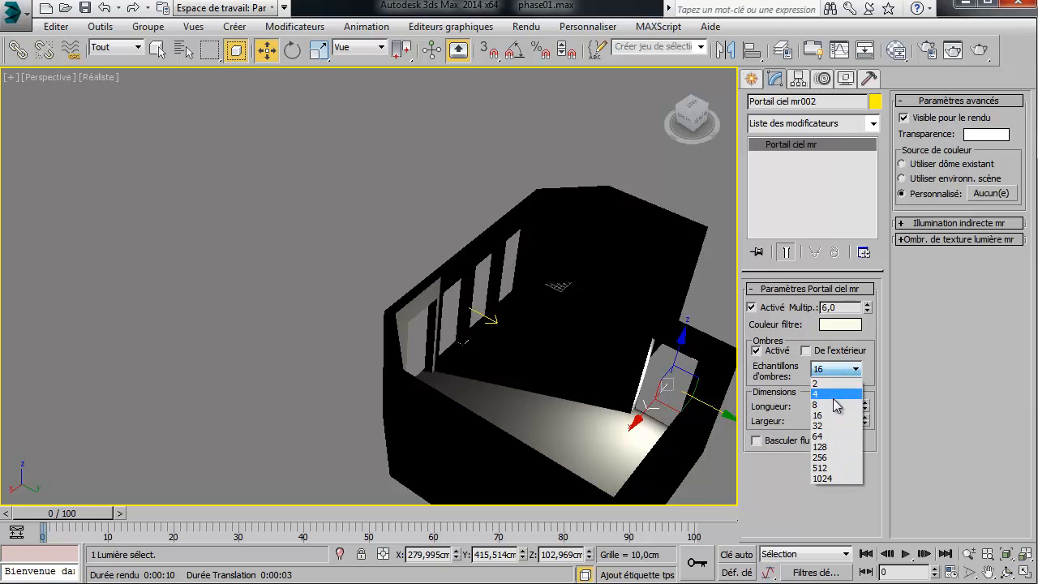
left_click(828, 438)
- Render the whole room from above to check the shadow quality with the higher sample counts, and close the render window
middle_click_drag(567, 330, 494, 232, "alt")
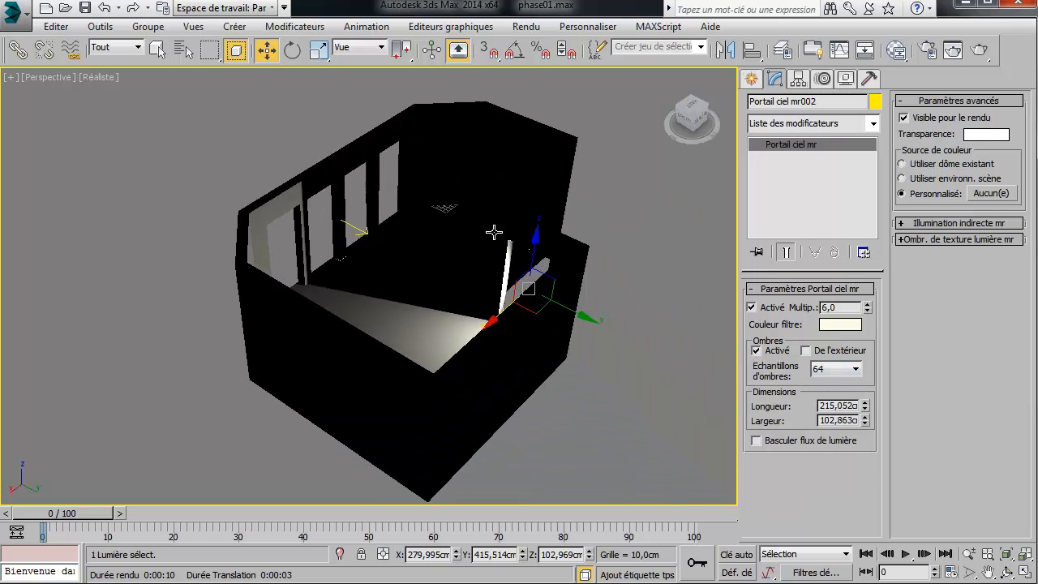
left_click_drag(686, 115, 622, 149)
middle_click_drag(592, 191, 551, 267)
scroll(505, 274, "up", 3)
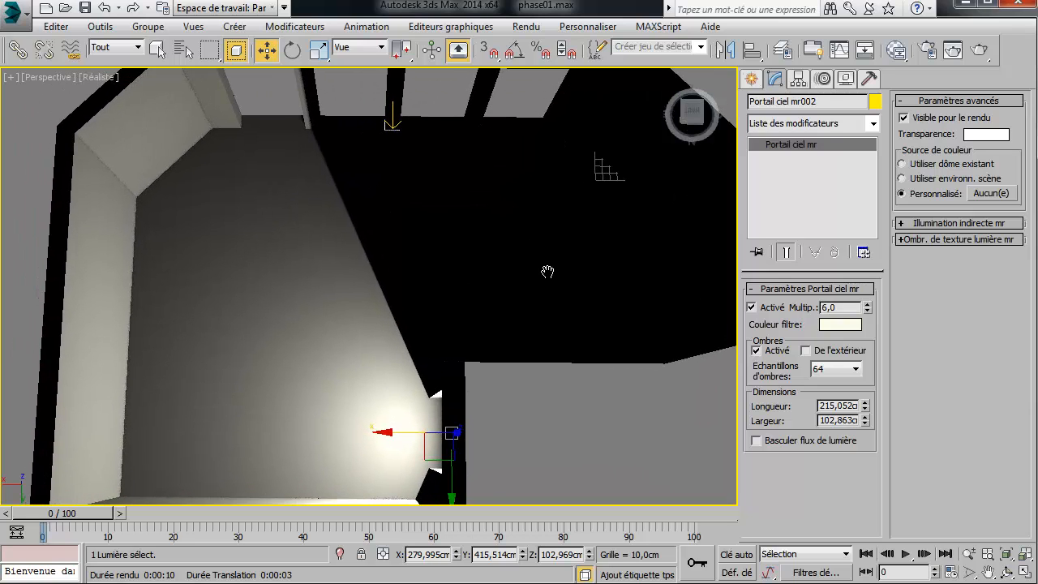
left_click(980, 50)
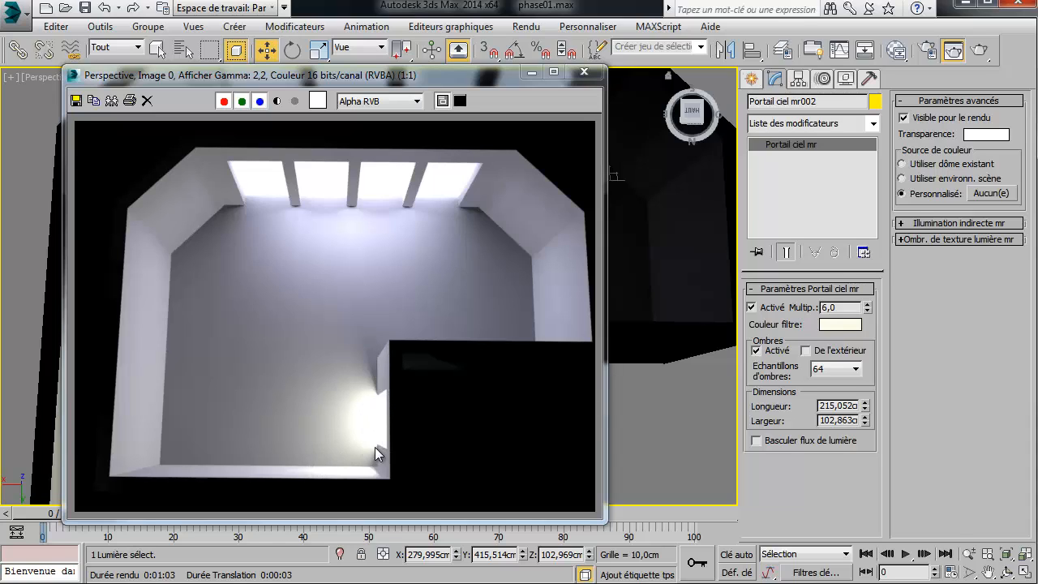
left_click(583, 71)
- Set the shadow samples of both the door portal and the window portal to 8
left_click(837, 369)
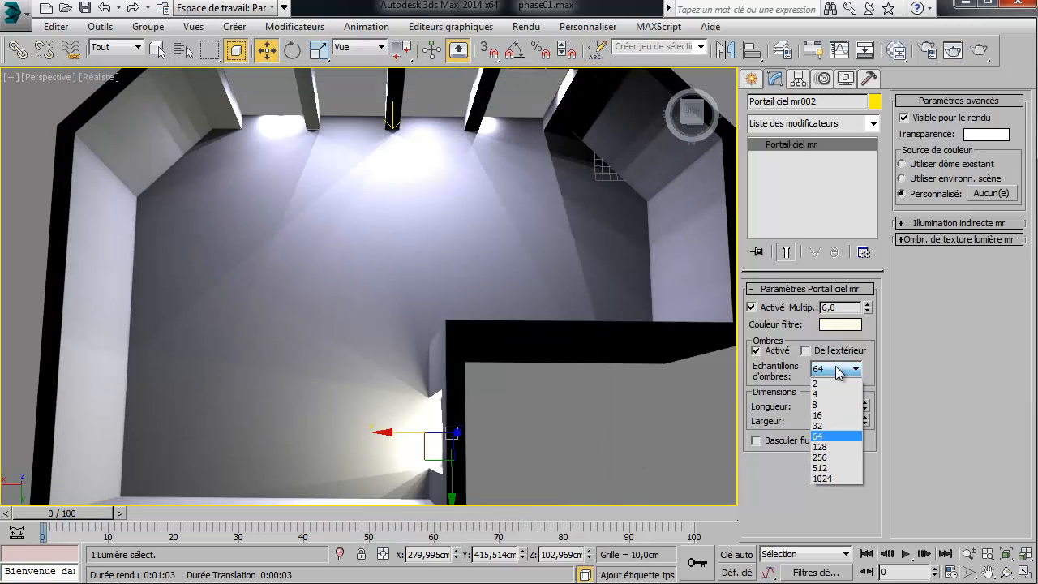
left_click(833, 403)
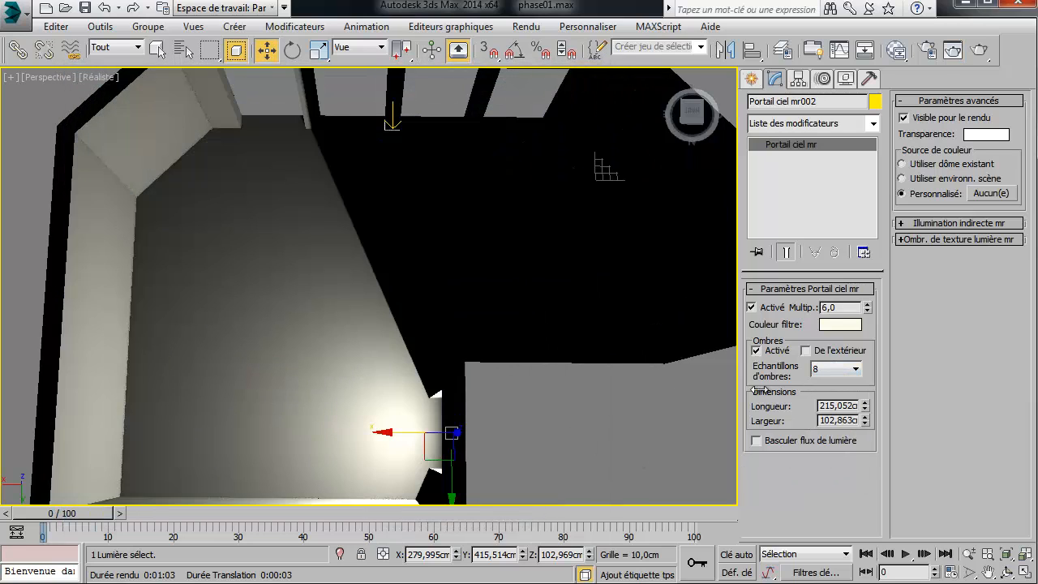
left_click(392, 122)
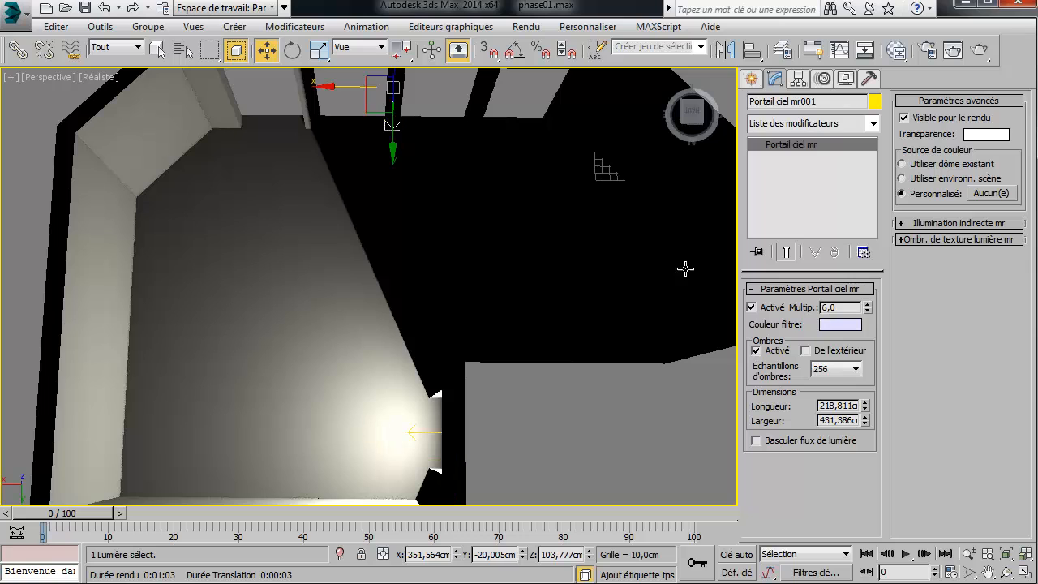
left_click(835, 374)
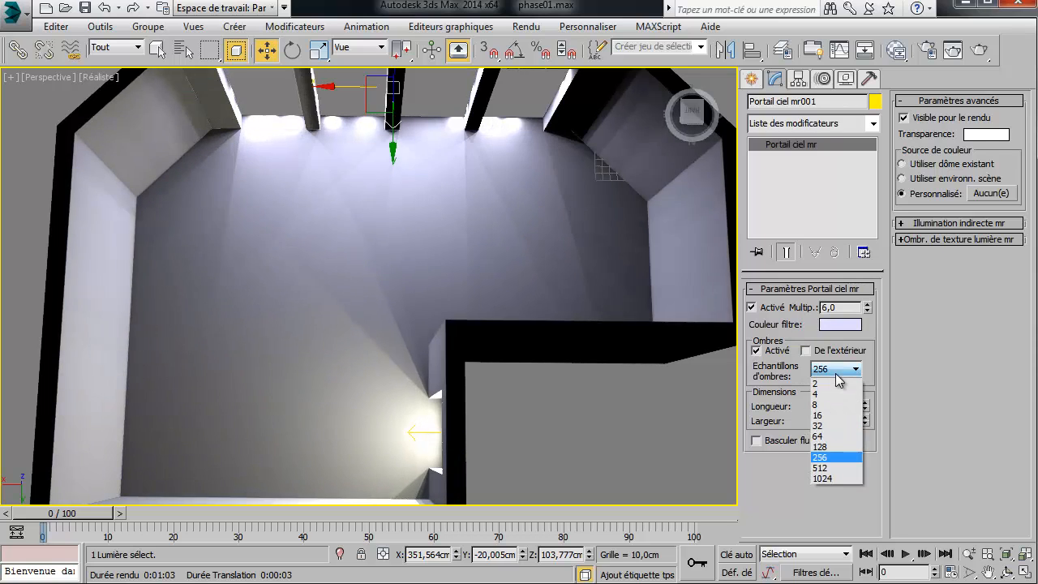
left_click(831, 403)
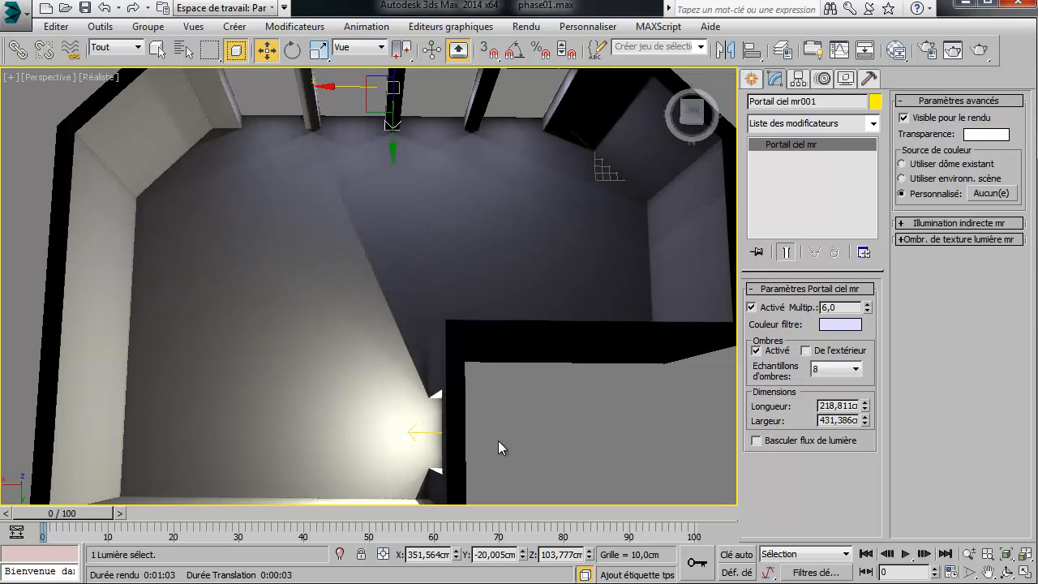
- Set the multiplier of the door opening's Portail ciel mr to 4
left_click(428, 433)
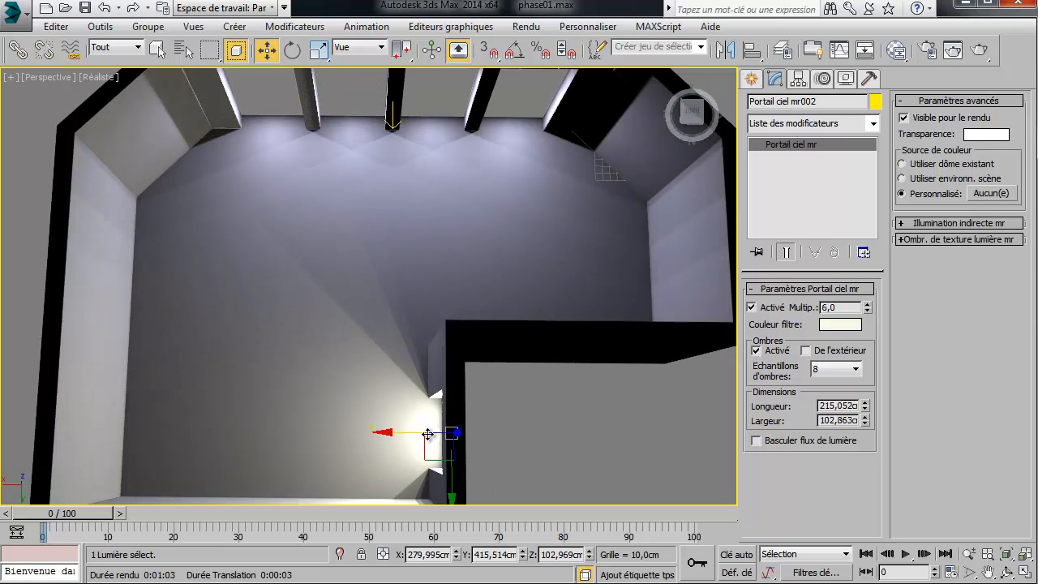
left_click(866, 311)
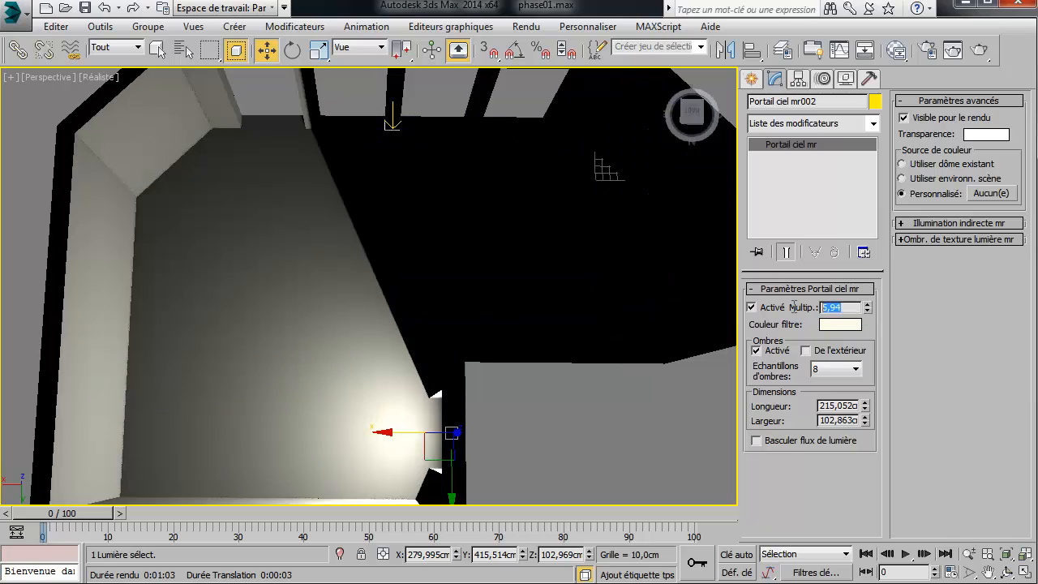
type("5")
key("Return")
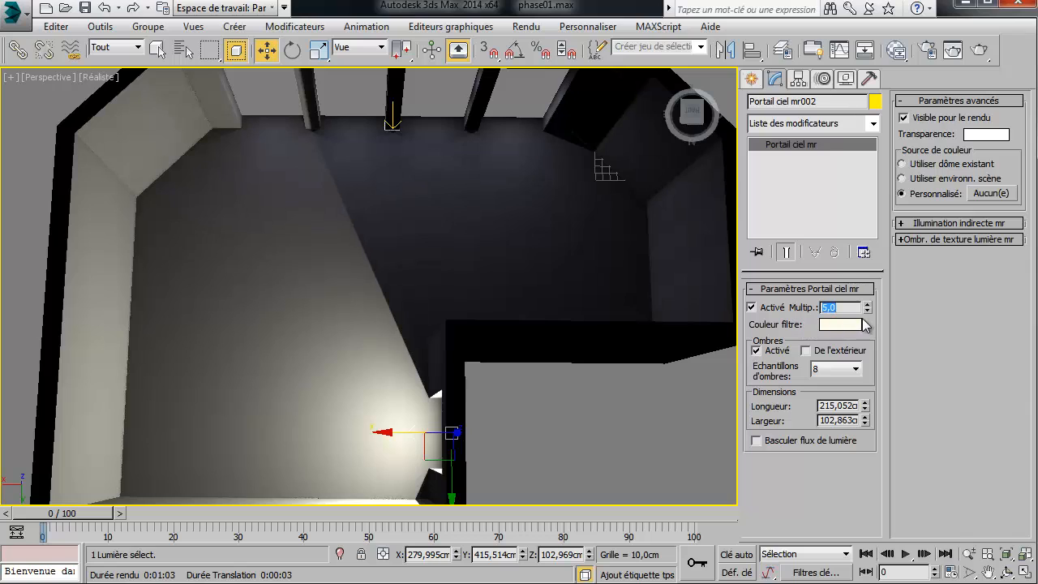
type("4")
key("Return")
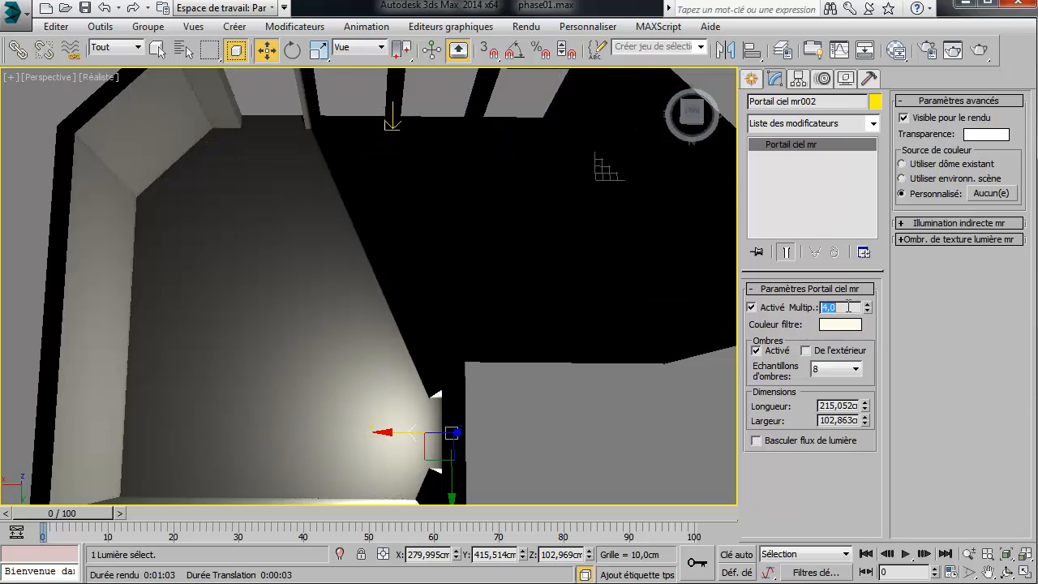
- Render the room from above to check the reduced door light, and close the render window
left_click(587, 429)
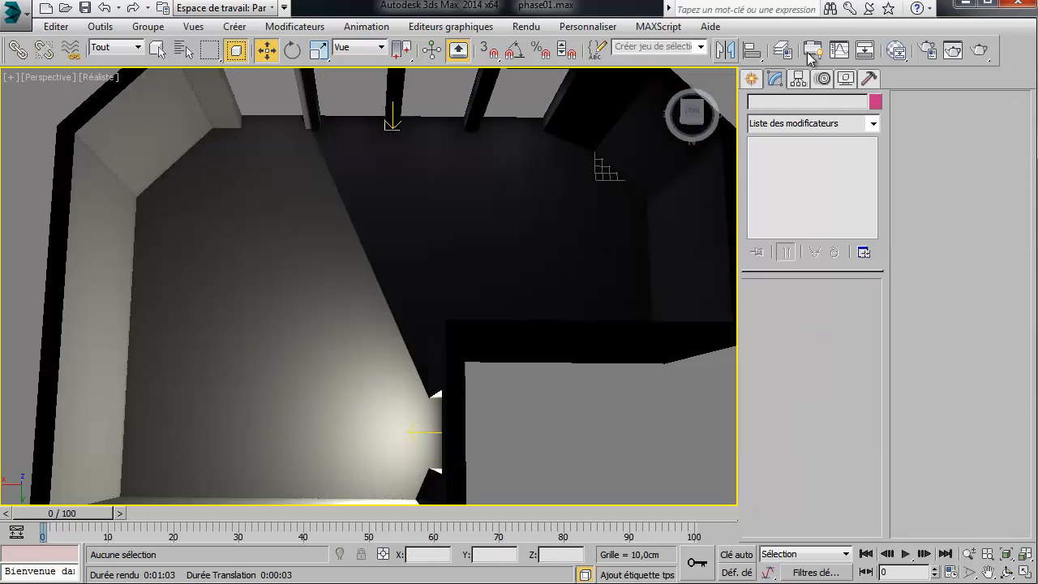
left_click(980, 50)
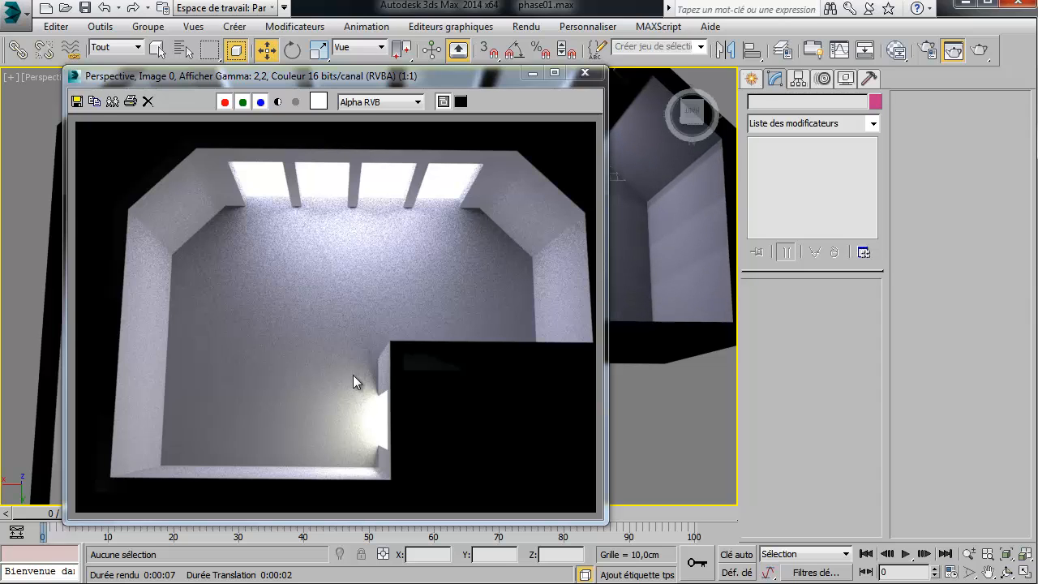
left_click(585, 73)
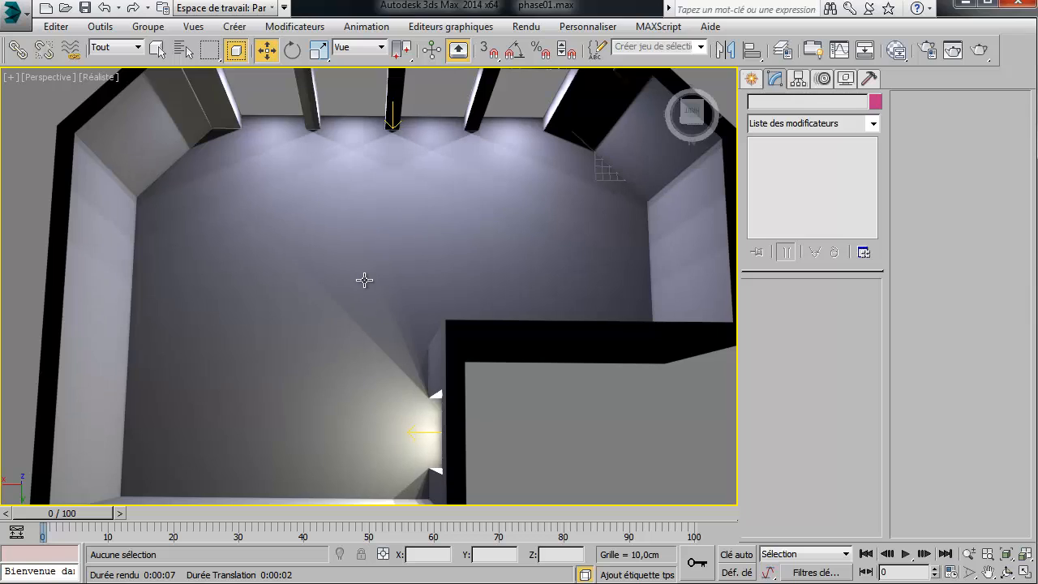
- Create a camera from a perspective view inside the room, facing the projecting wall corner next to the door opening
middle_click_drag(364, 280, 311, 225, "alt")
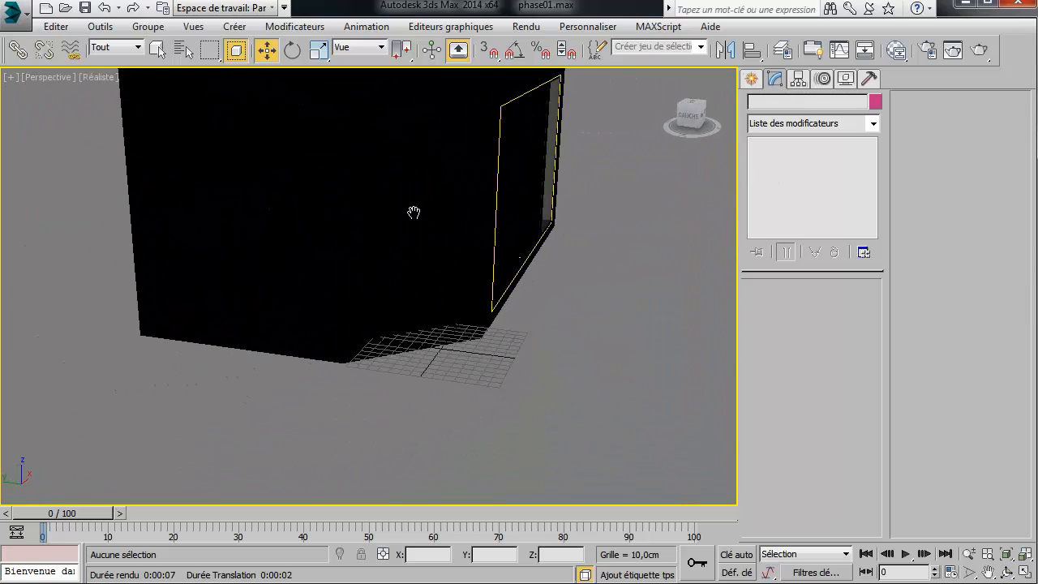
middle_click_drag(413, 213, 466, 348)
scroll(412, 292, "up", 6)
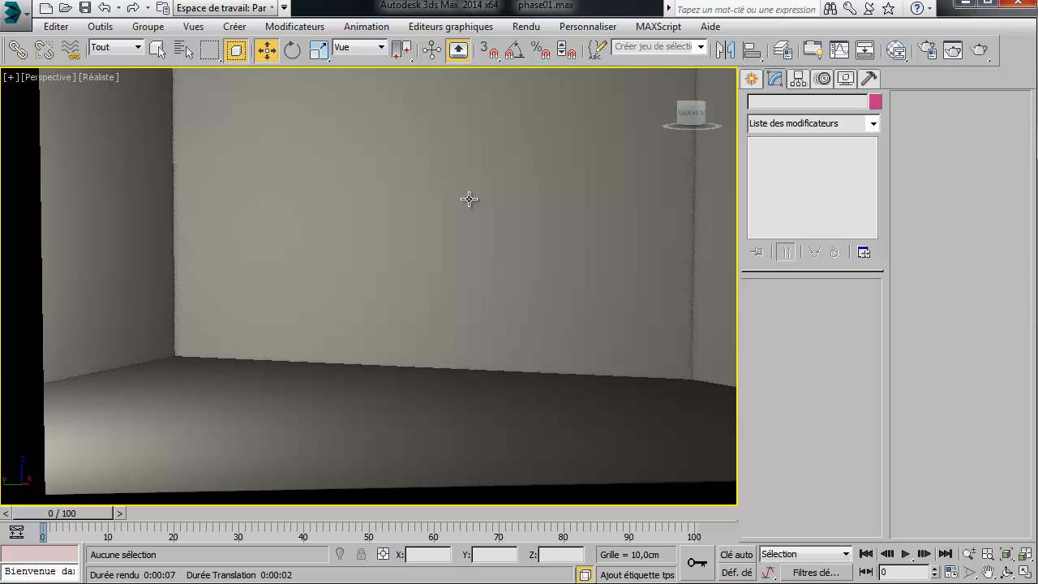
middle_click_drag(469, 199, 475, 248, "alt")
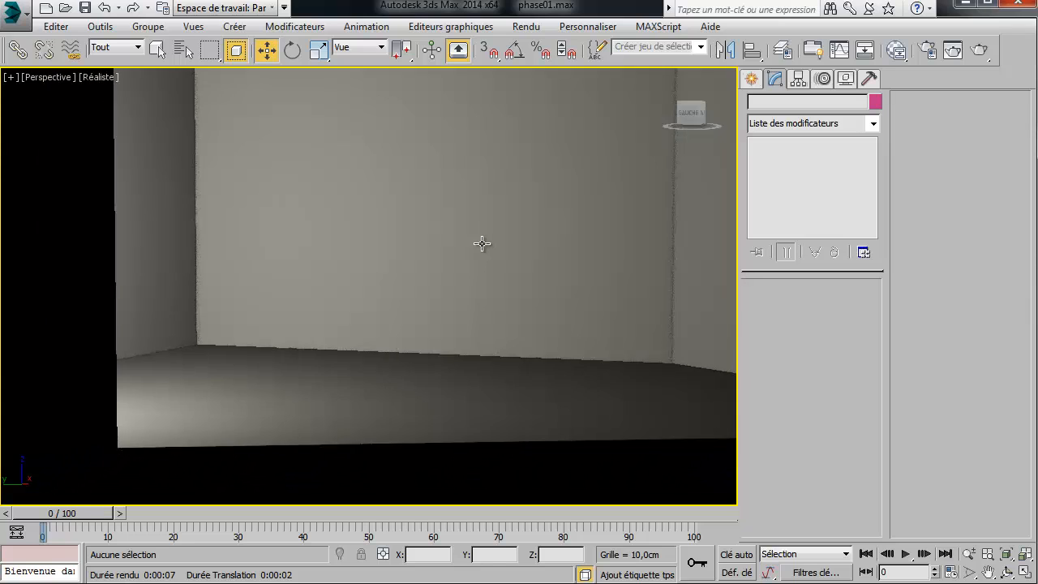
scroll(484, 238, "up", 3)
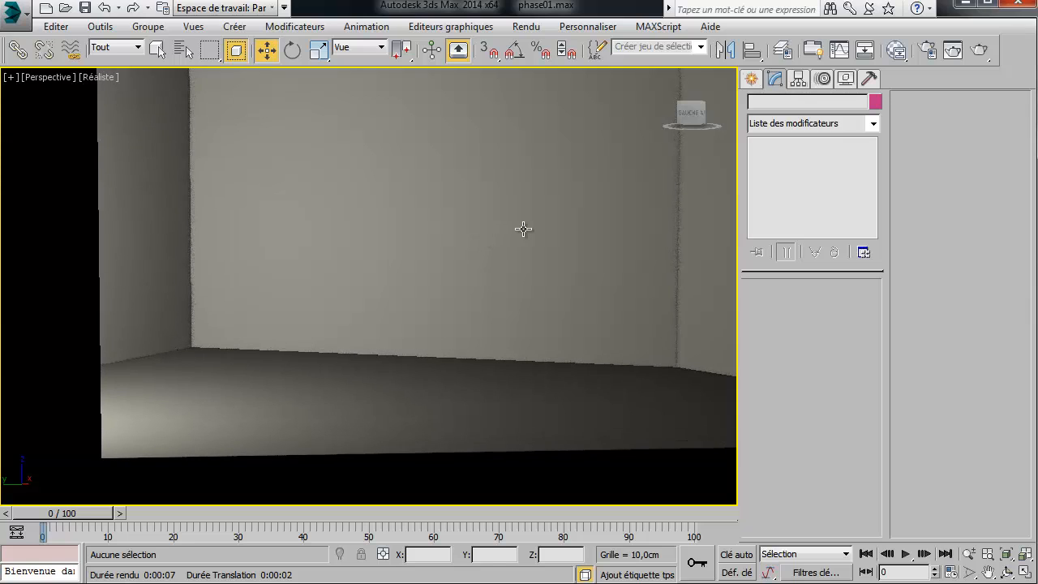
middle_click_drag(522, 229, 477, 259)
middle_click_drag(364, 282, 609, 287, "alt")
middle_click_drag(493, 276, 545, 292, "alt")
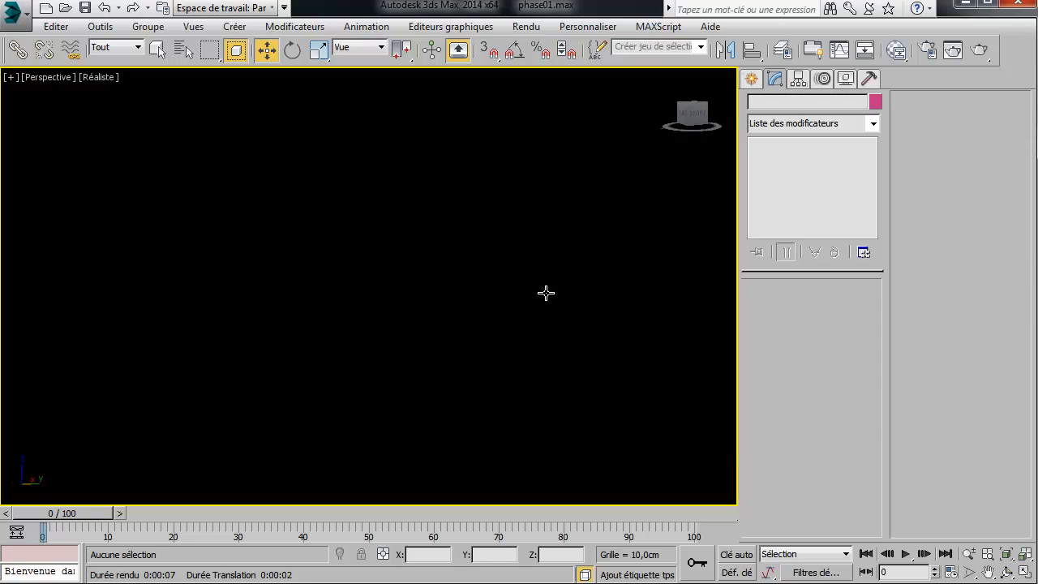
middle_click_drag(433, 281, 401, 342, "alt")
middle_click_drag(380, 288, 442, 249, "alt")
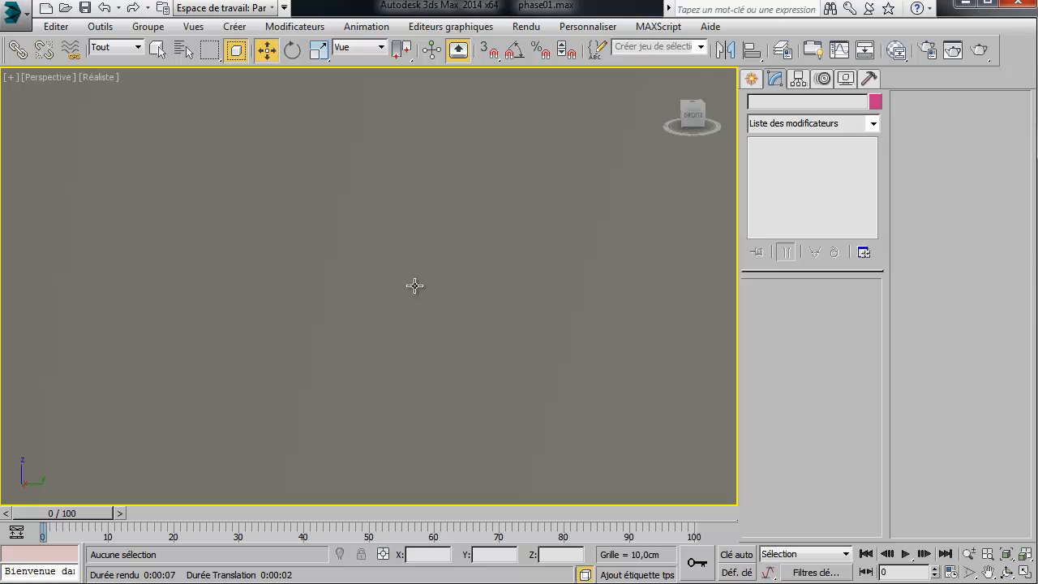
middle_click_drag(415, 285, 354, 260, "alt")
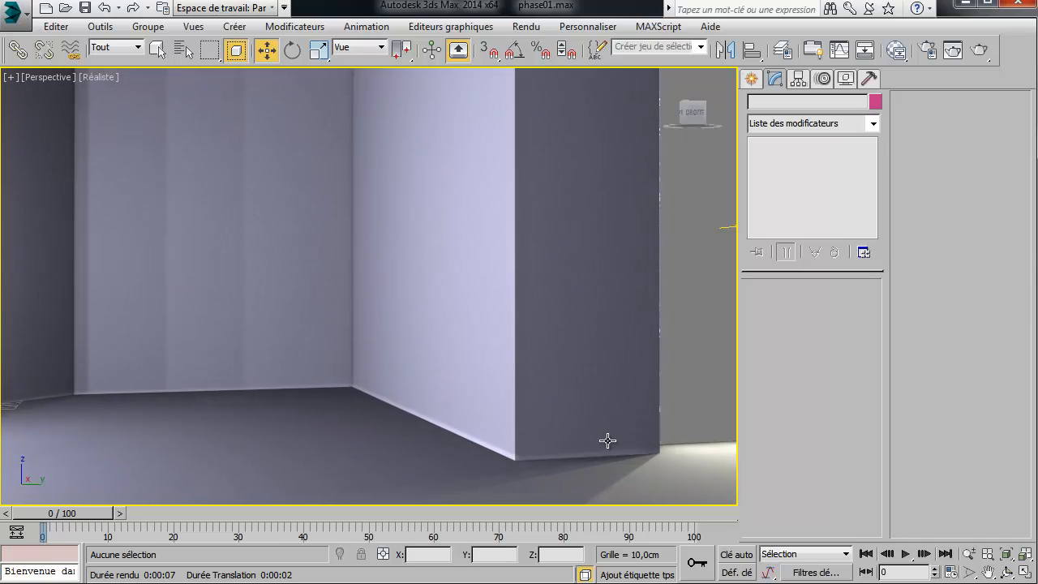
key("F3")
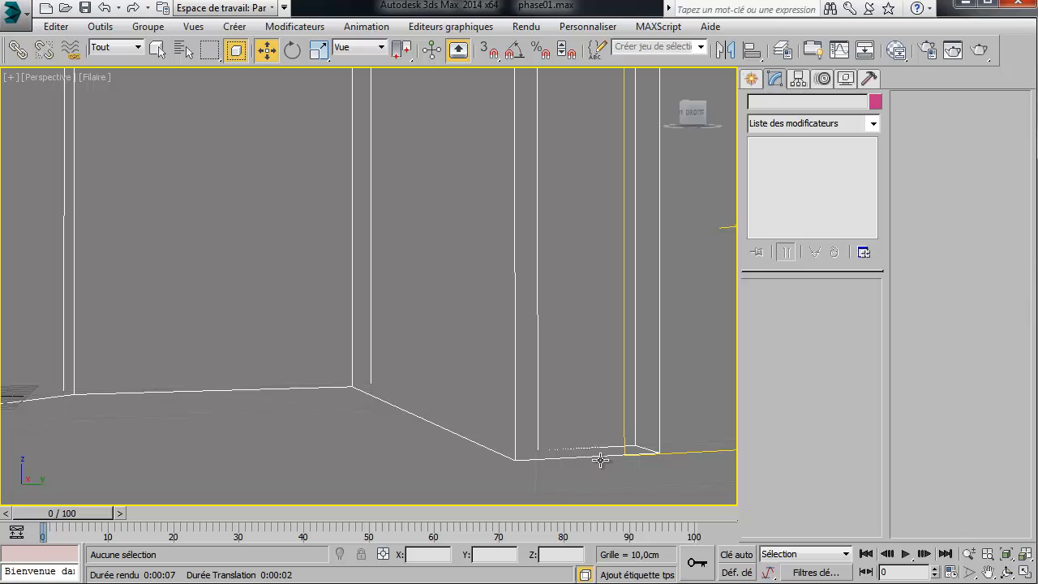
key("F3")
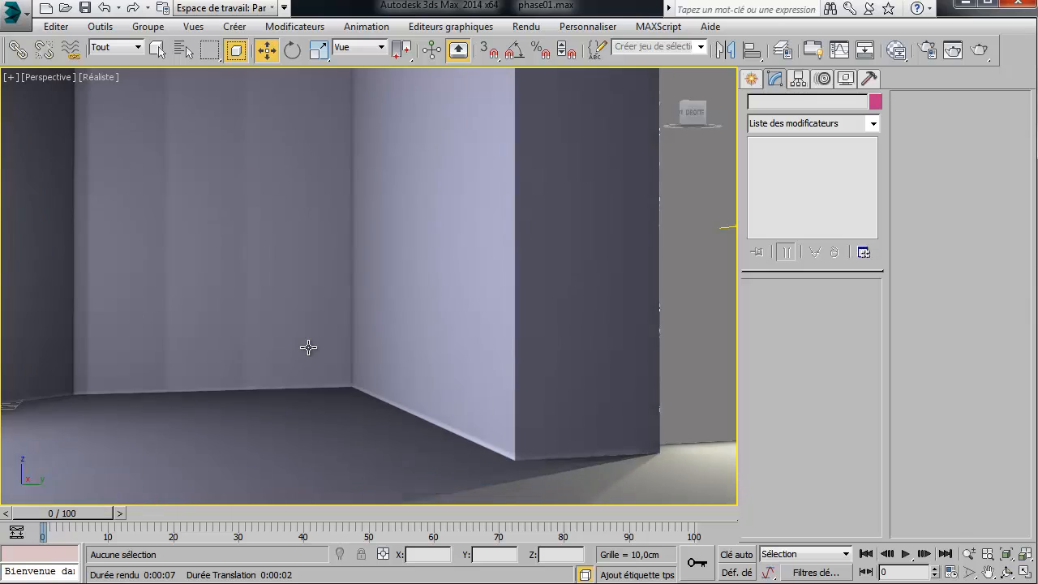
middle_click_drag(303, 346, 342, 412)
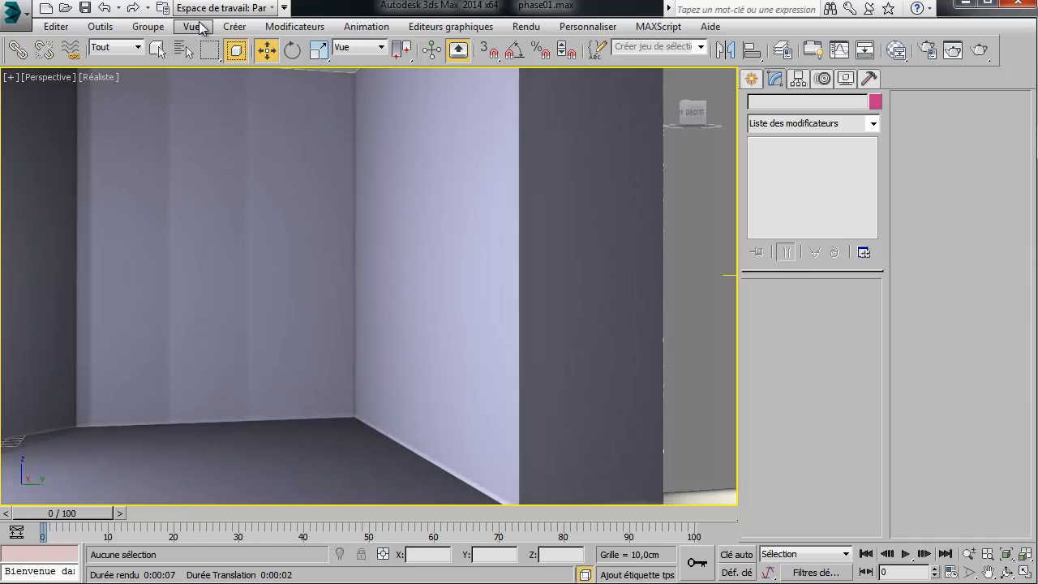
left_click(194, 27)
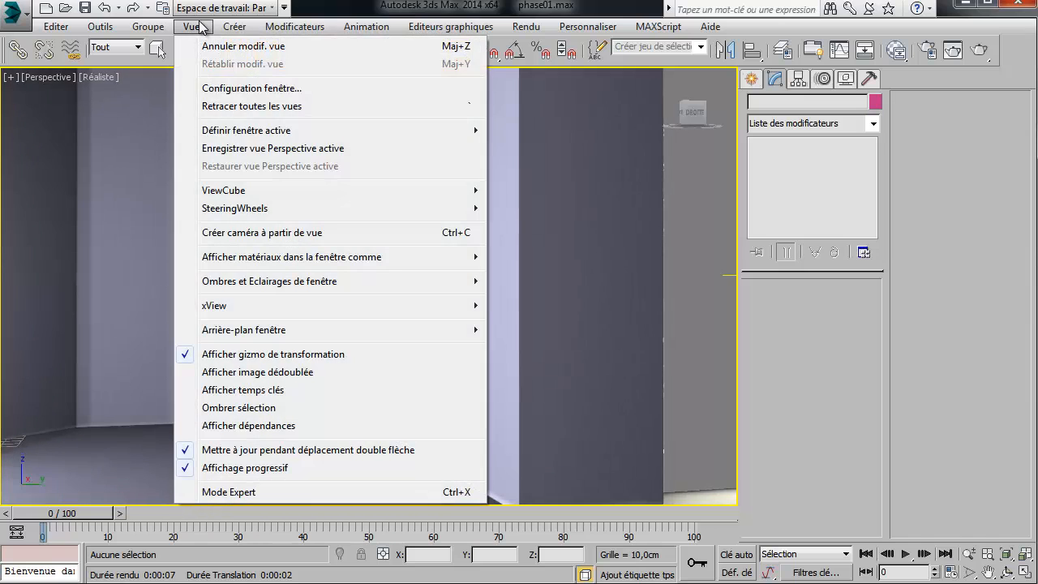
left_click(256, 237)
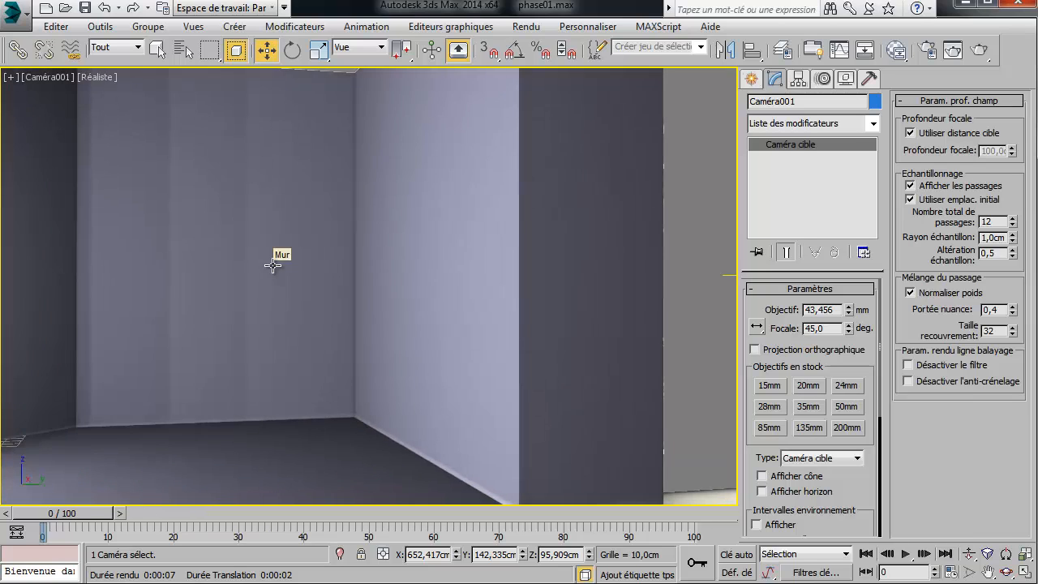
- In the wireframe top view, move the camera about 22 cm in X and -25 cm in Y, and its target about -56 cm in X
key("t")
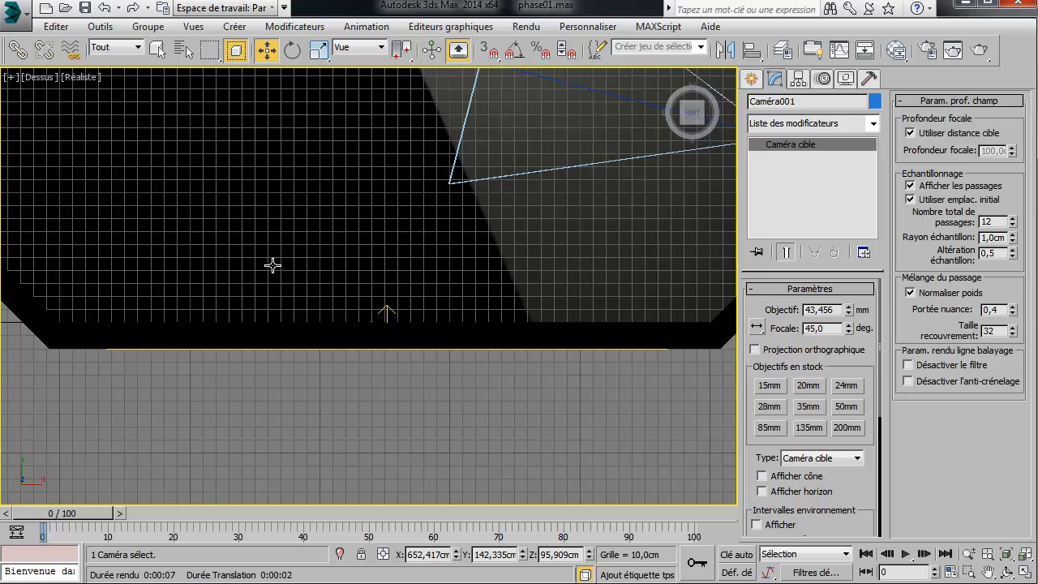
key("F3")
scroll(313, 319, "down", 6)
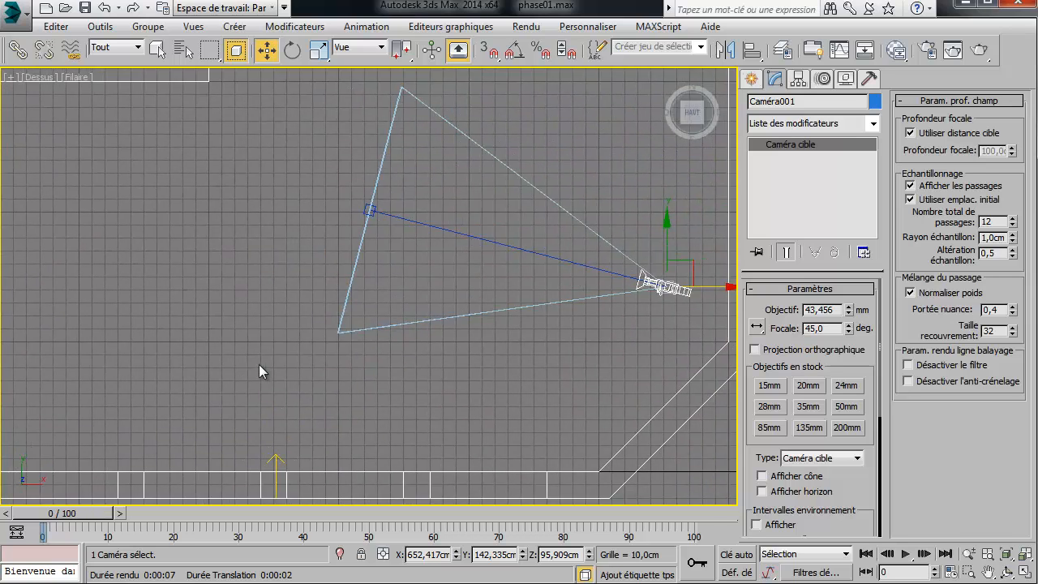
left_click_drag(489, 306, 504, 322)
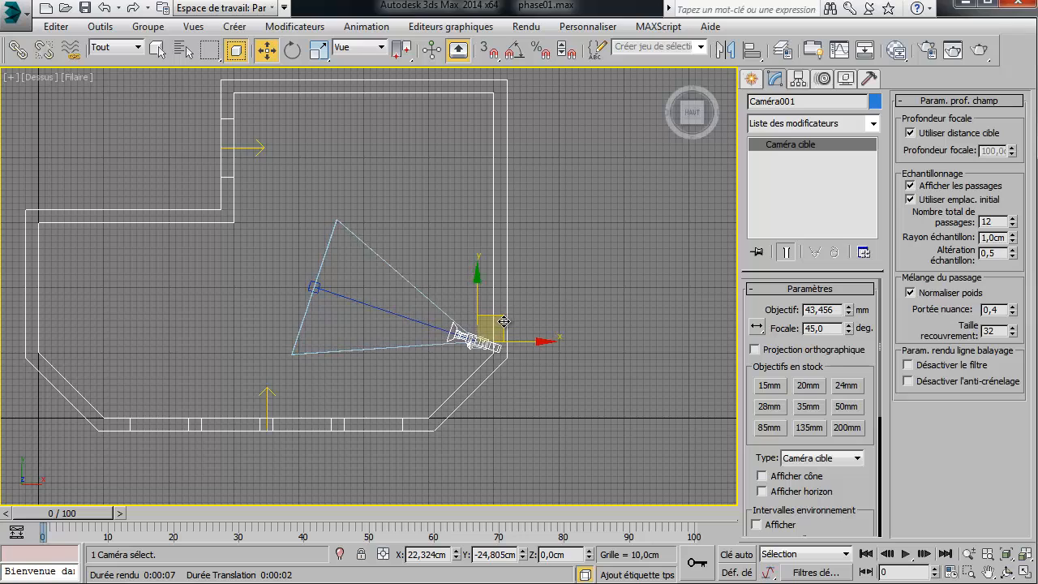
left_click(312, 286)
left_click_drag(341, 267, 304, 262)
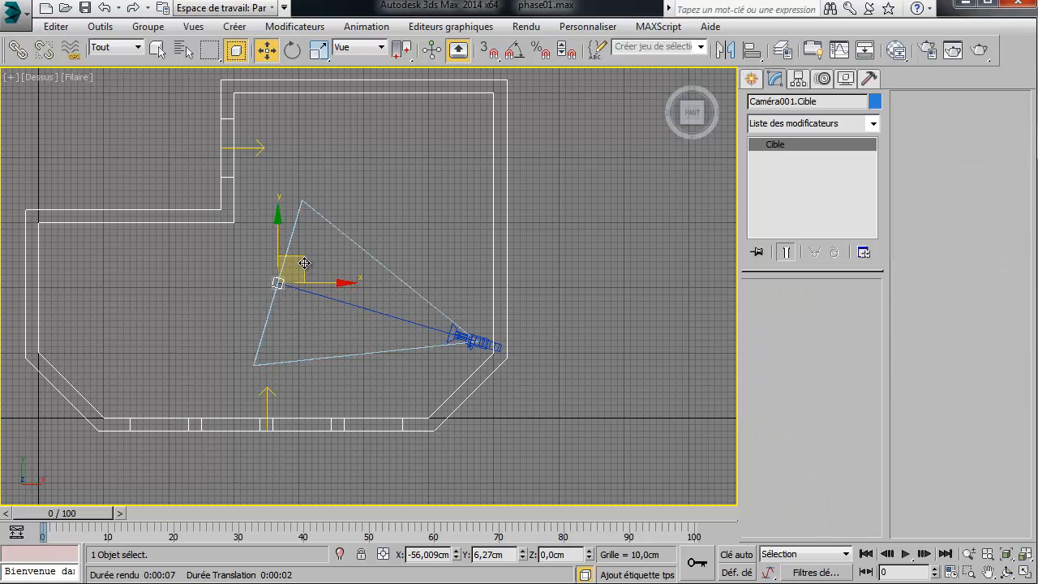
- Give the camera the 24 mm stock lens and look through it
left_click(475, 339)
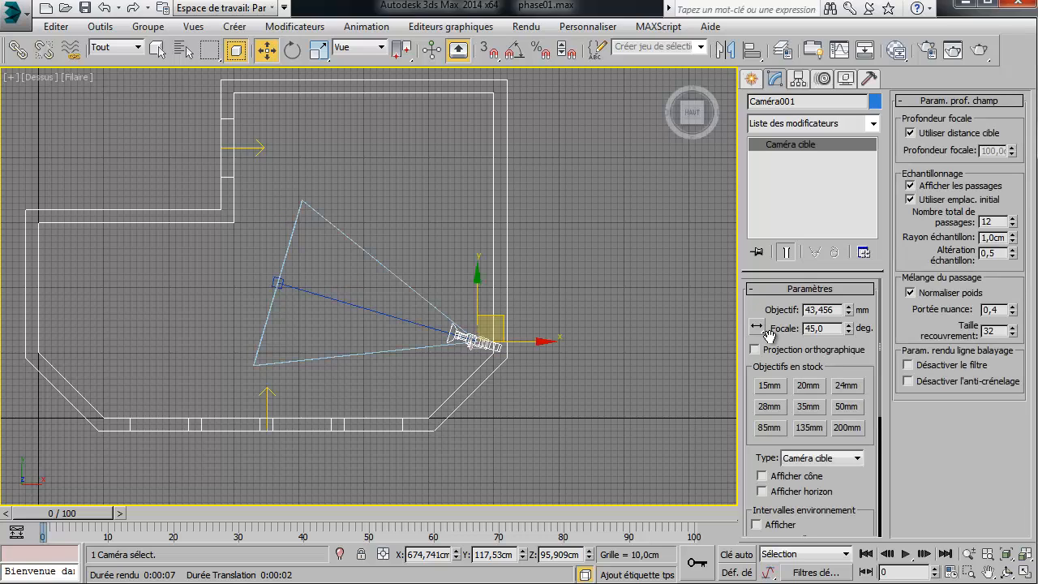
left_click(845, 387)
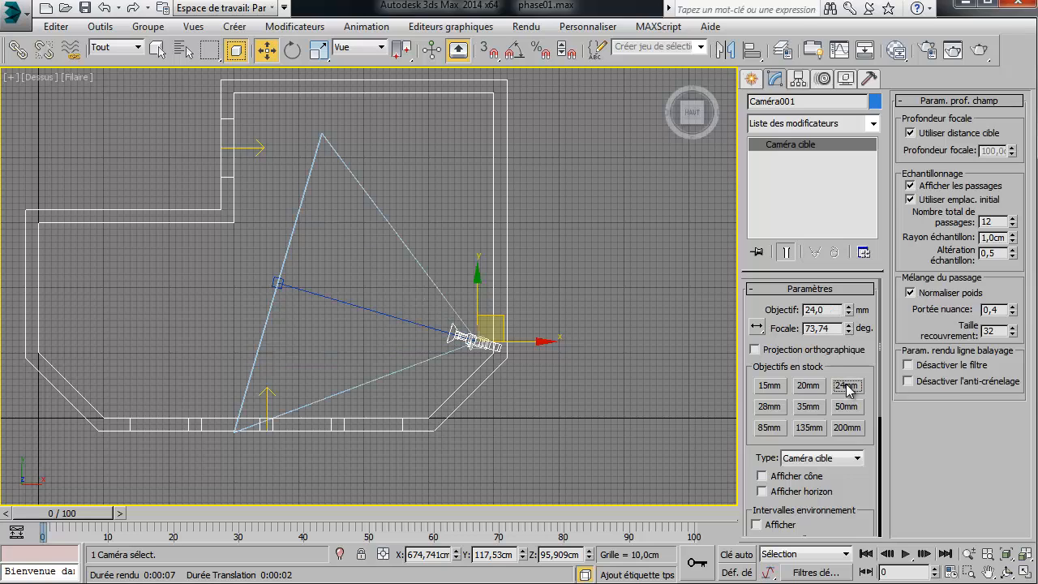
key("c")
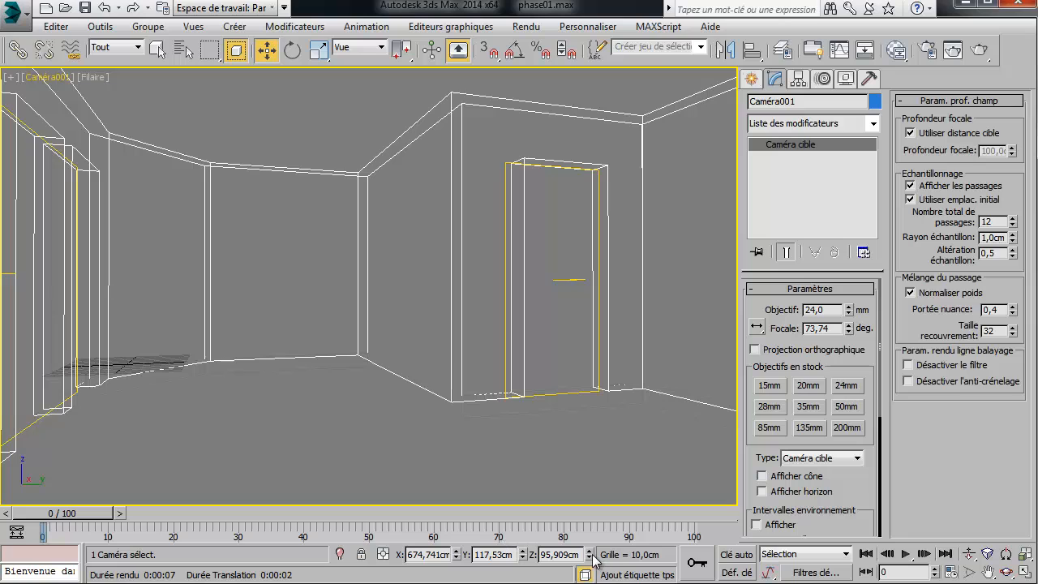
left_click_drag(589, 548, 590, 551)
left_click(37, 79)
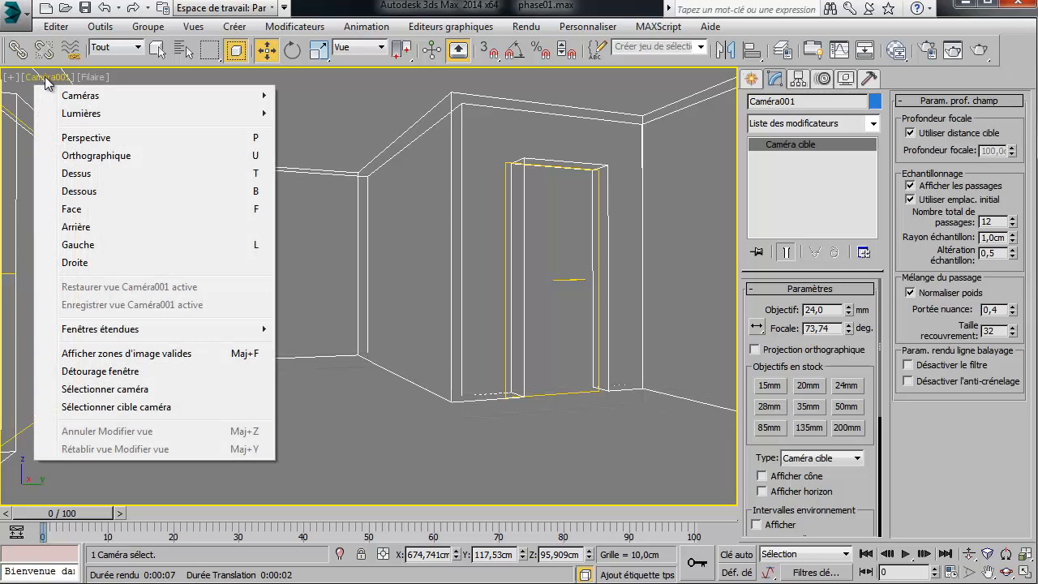
left_click(129, 389)
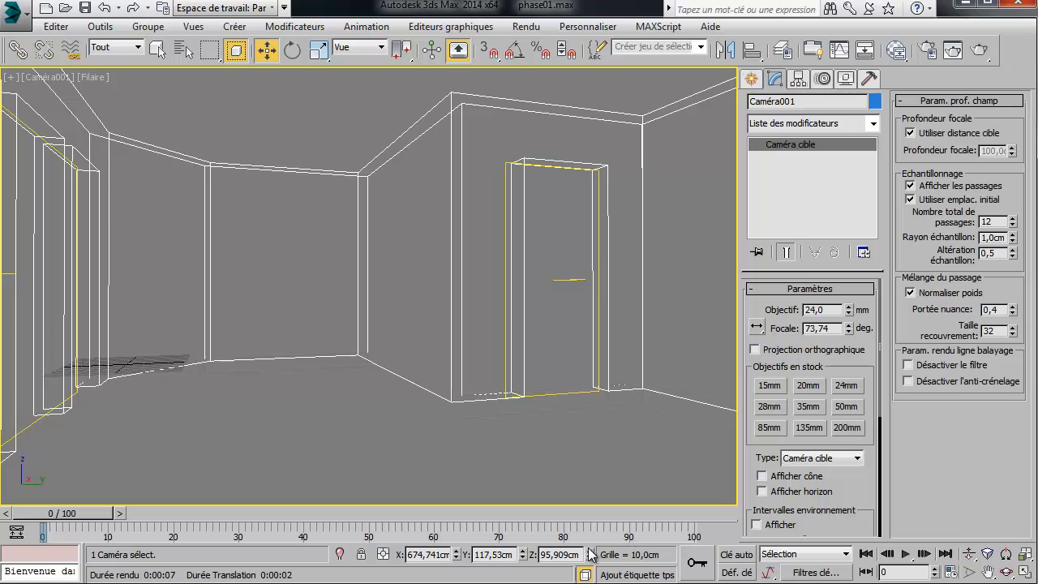
left_click_drag(590, 559, 538, 504)
right_click(538, 503)
- Raise the camera to a height of about 143 cm in the perspective view and return to the camera view
key("p")
scroll(395, 339, "down", 3)
middle_click_drag(395, 336, 508, 345, "alt")
scroll(451, 350, "down", 3)
left_click_drag(566, 317, 560, 263)
key("c")
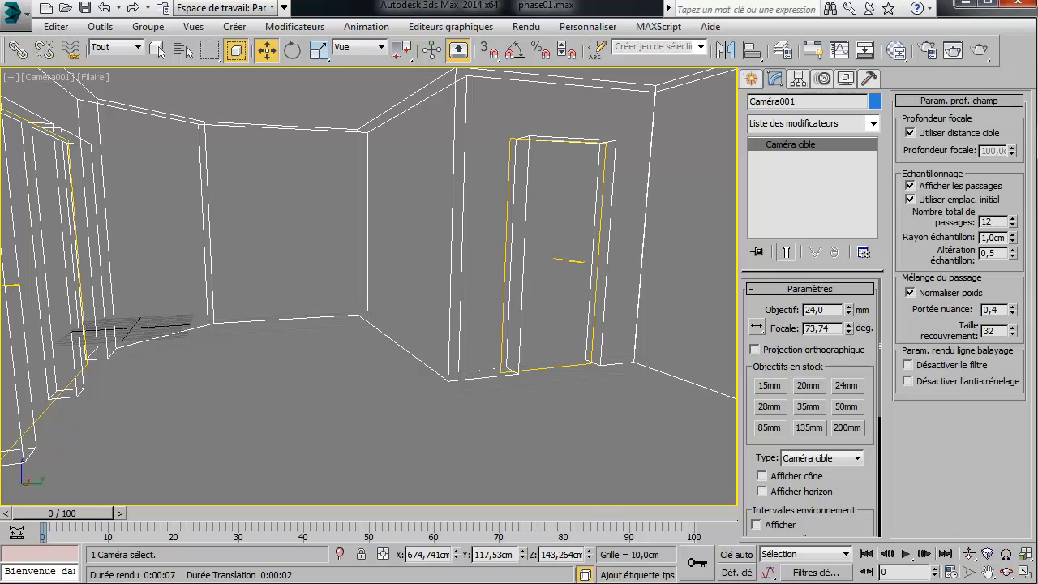
- Move the camera target to a height of about 115.6 cm and a Y position of about 180.7 cm
left_click(48, 78)
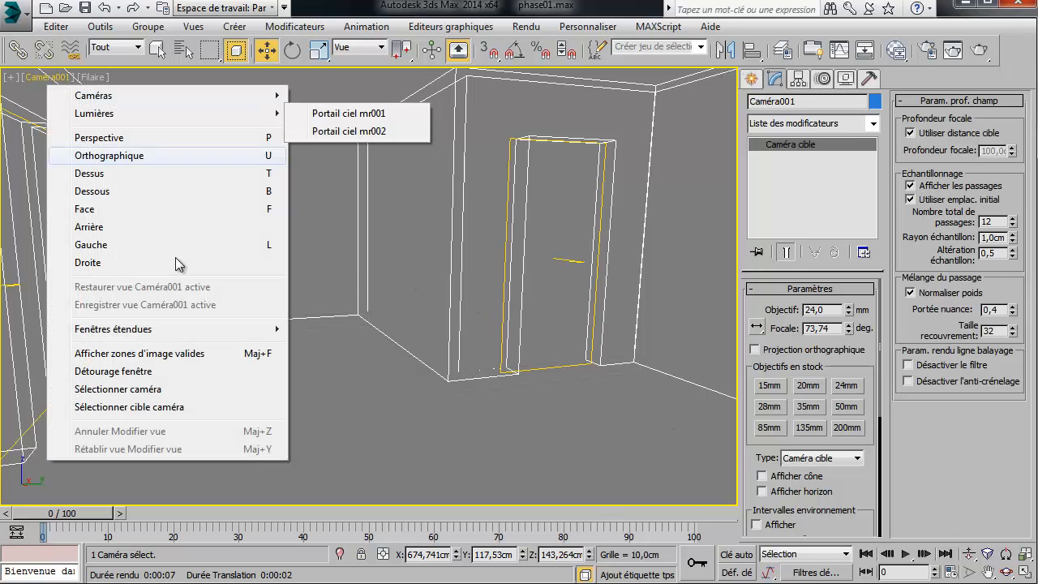
left_click(176, 407)
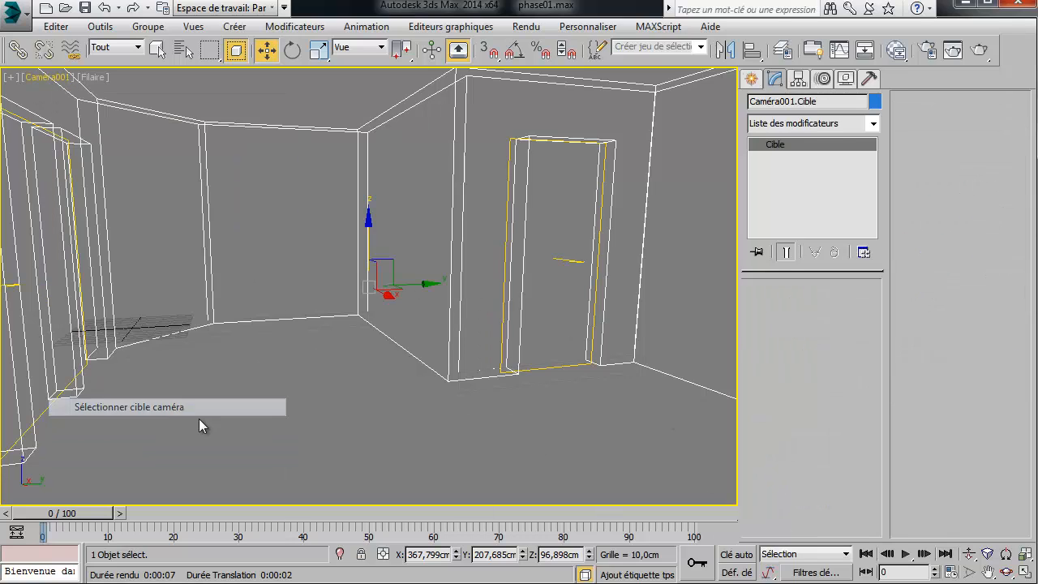
left_click_drag(589, 554, 589, 529)
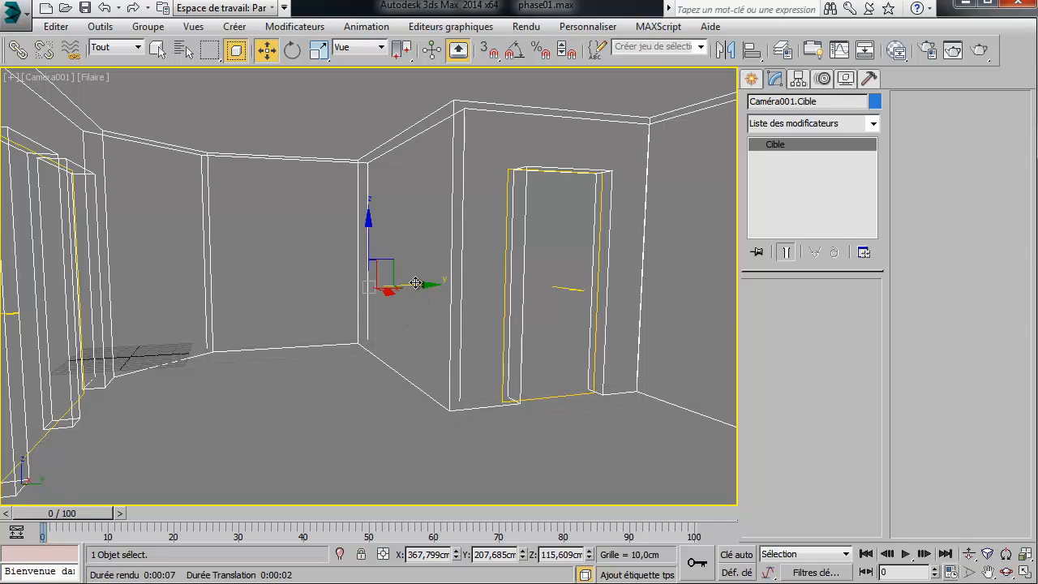
left_click_drag(415, 282, 378, 296)
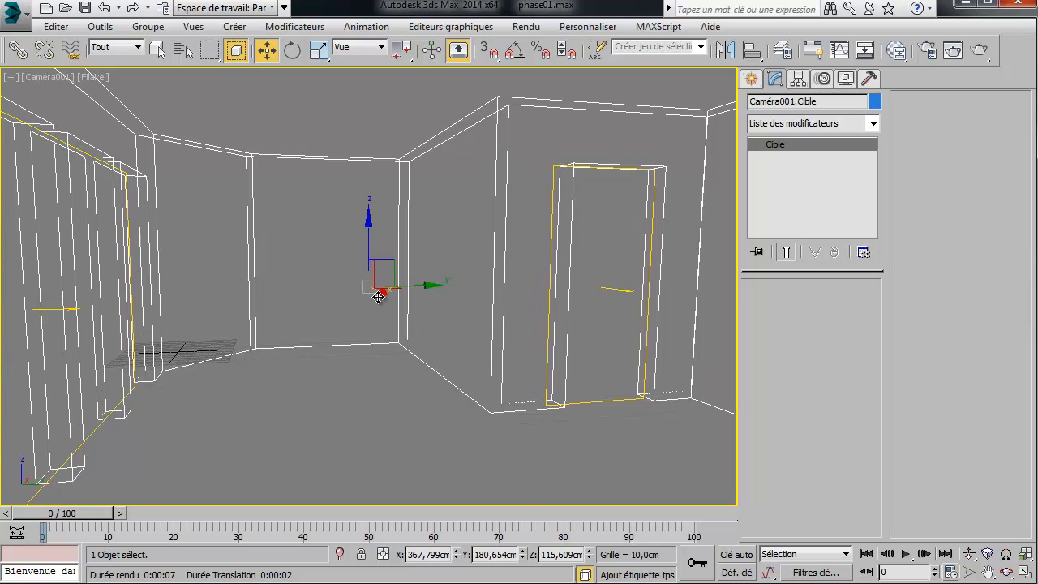
- Unhide the Plafond layer to show the room's ceiling
left_click(926, 52)
left_click(781, 50)
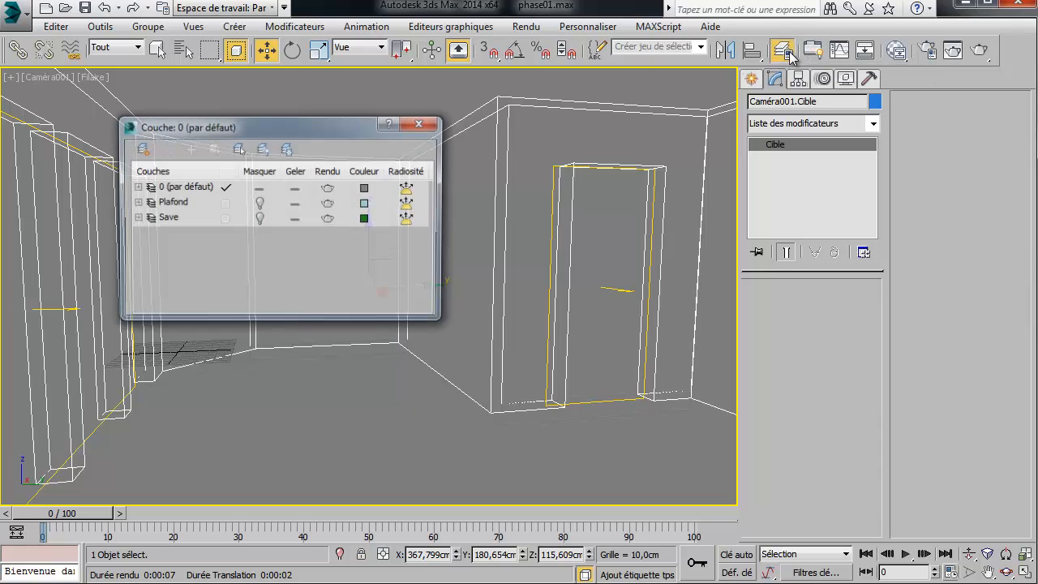
left_click(260, 204)
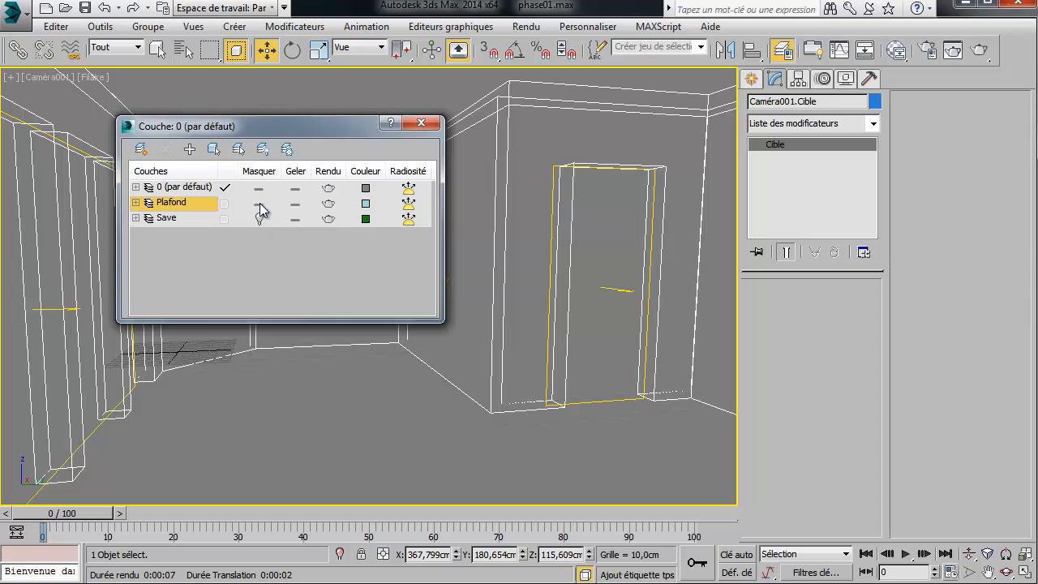
- Set the shadow samples of both the window and door sky portals to 32 and render the camera view
left_click(421, 122)
left_click(55, 308)
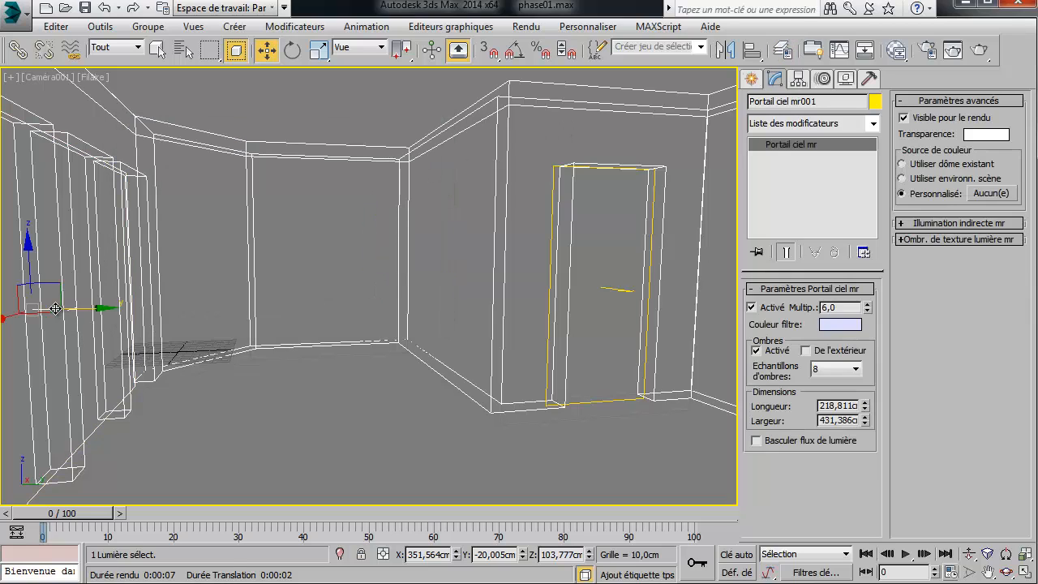
left_click(833, 370)
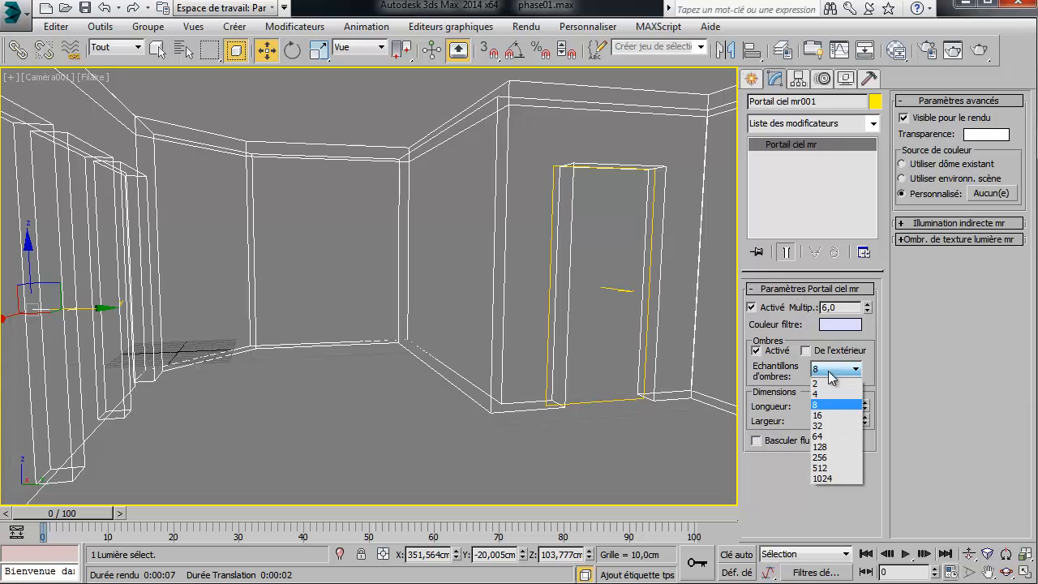
left_click(833, 426)
left_click(621, 289)
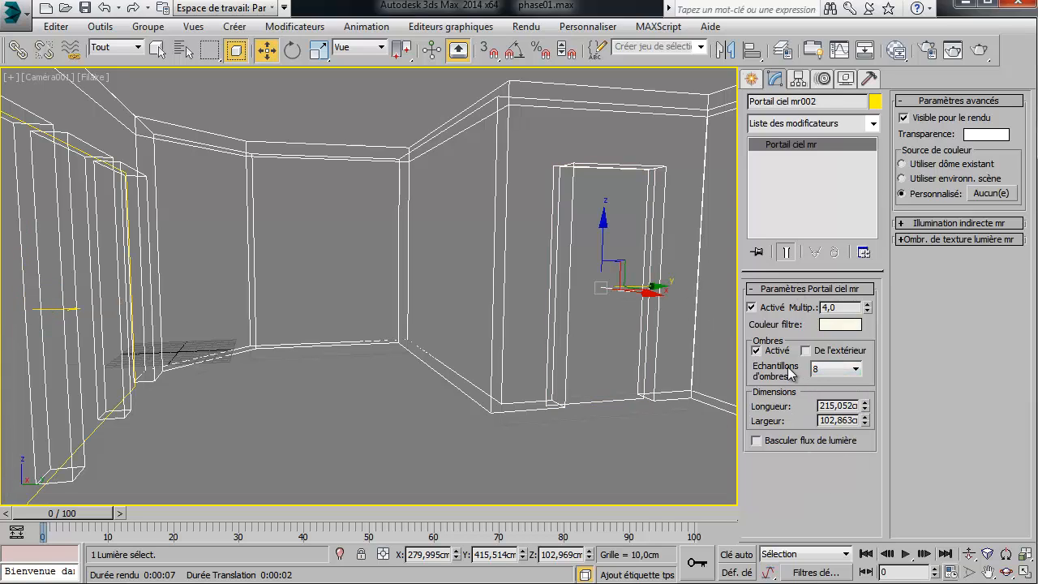
left_click(817, 374)
left_click(828, 426)
left_click(979, 53)
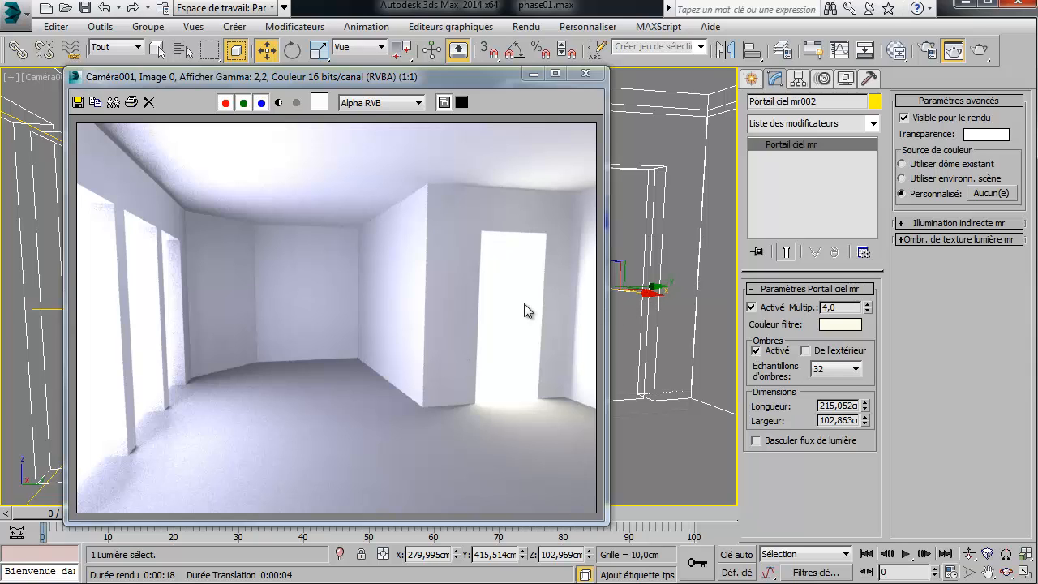
- Set the multiplier to 2 for the door portal and 3 for the window portal, rendering the camera view after each change
left_click(979, 52)
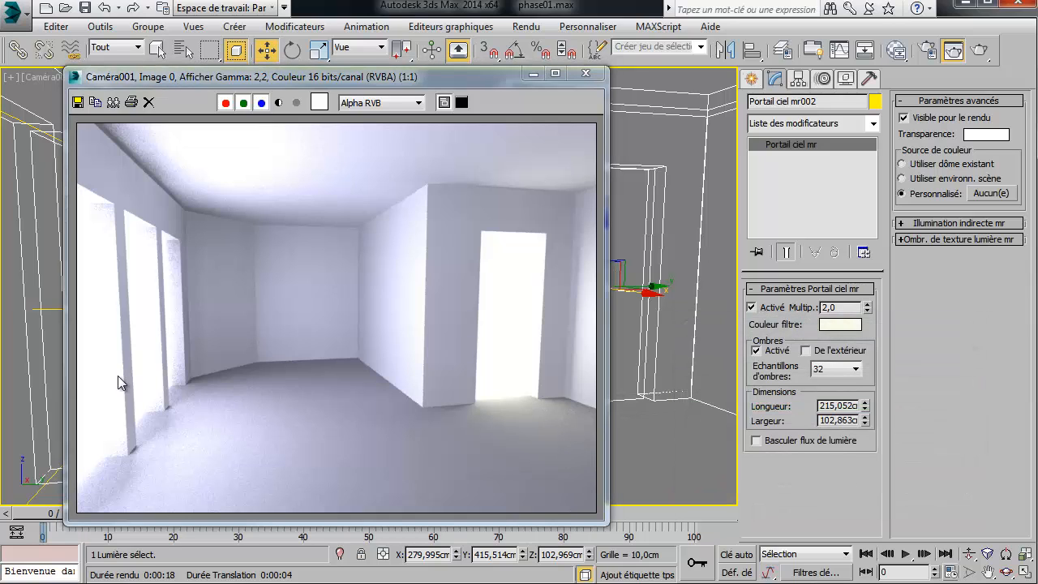
left_click(585, 75)
left_click(65, 310)
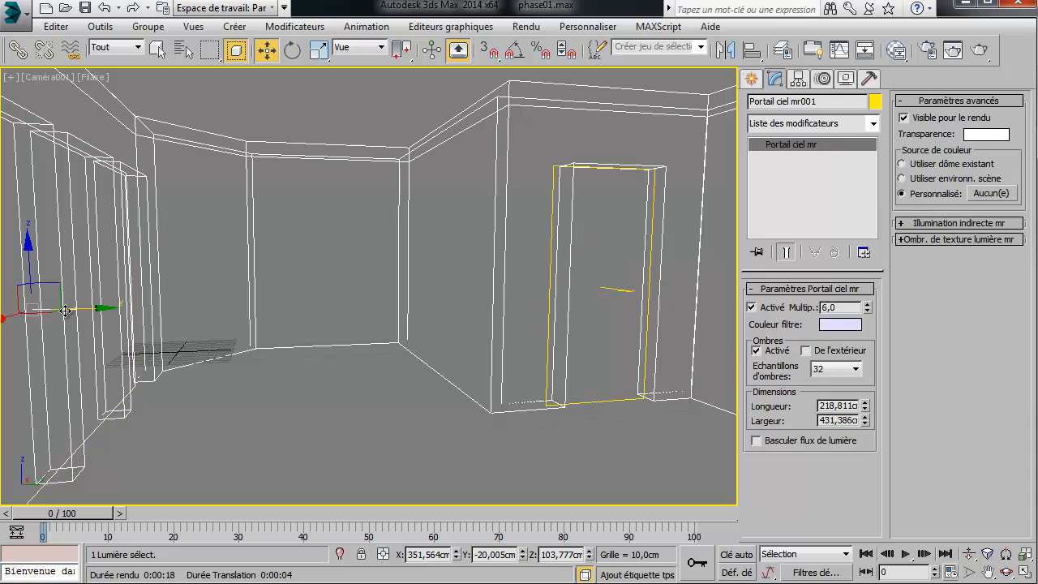
type("3")
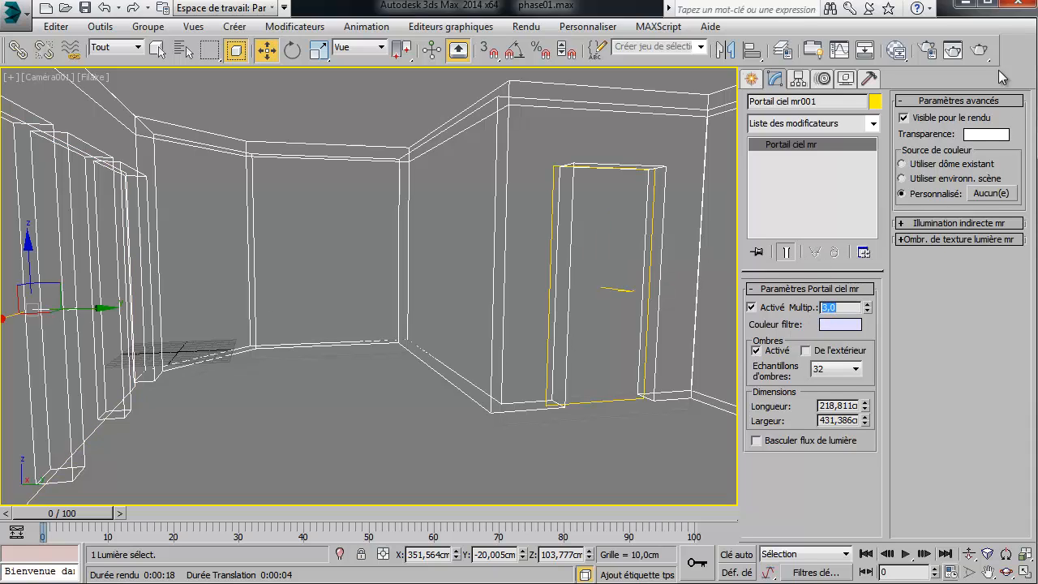
left_click(979, 50)
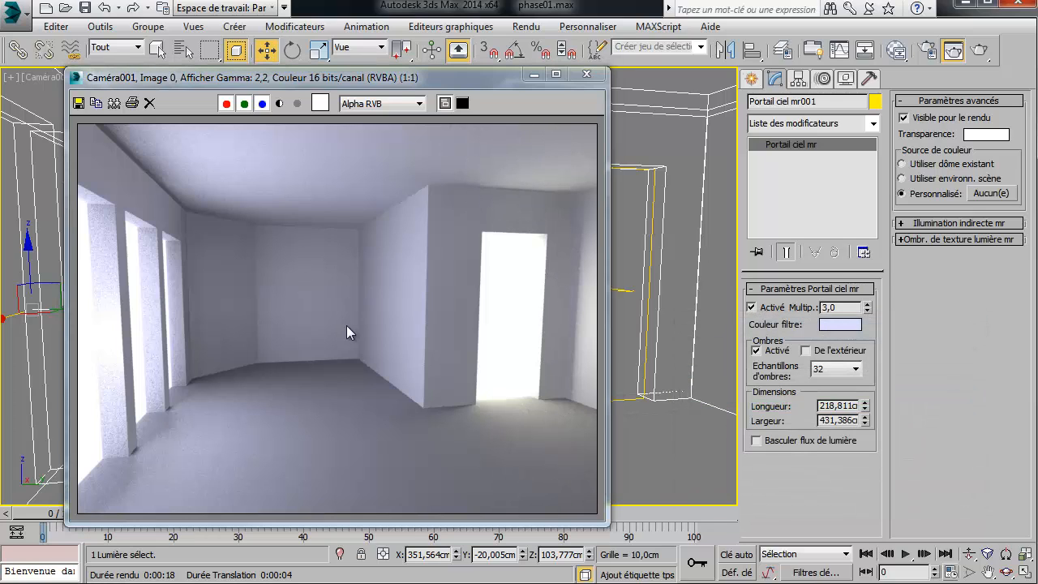
- Set the render output size to the HDTV (vidéo) preset at 1280x720 and test-render the camera view
left_click(526, 27)
left_click(568, 64)
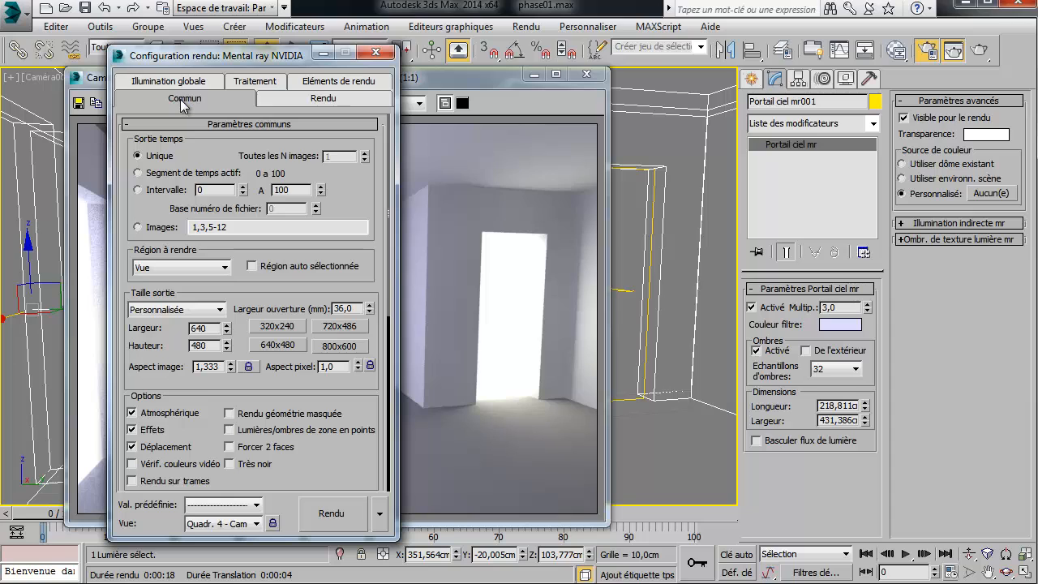
scroll(376, 209, "down", 5)
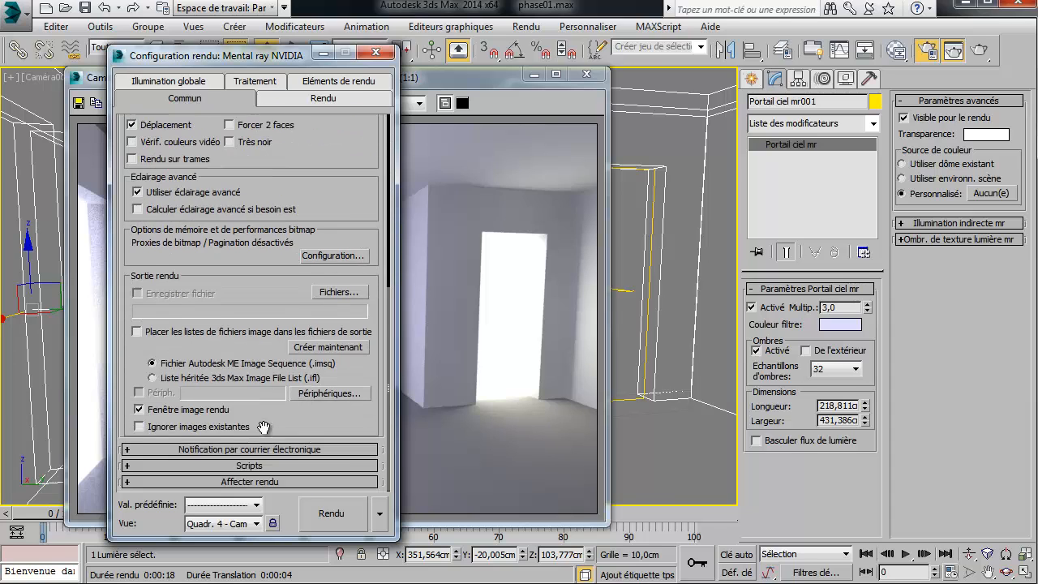
scroll(269, 478, "down", 1)
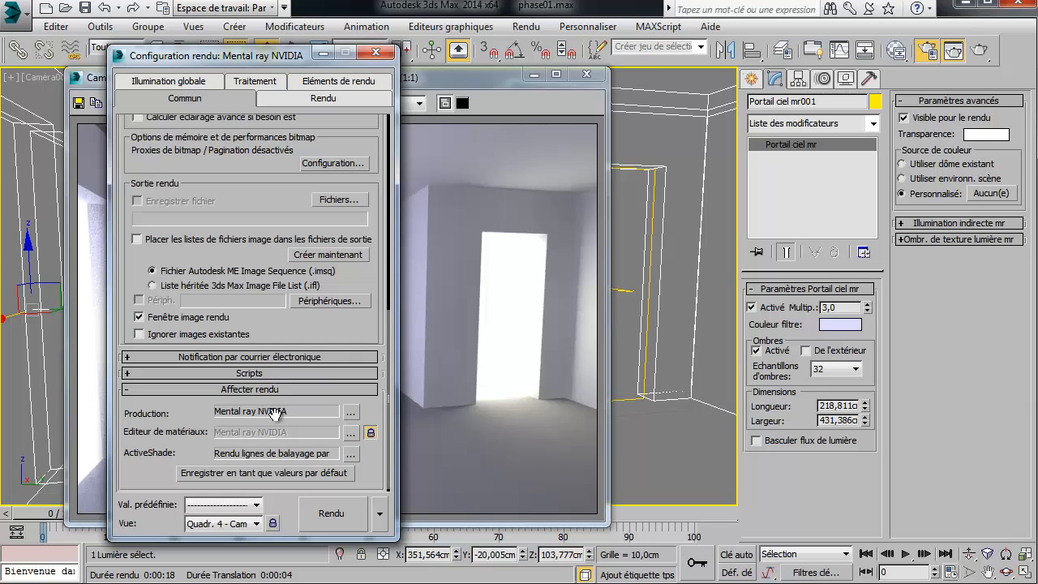
scroll(276, 413, "up", 5)
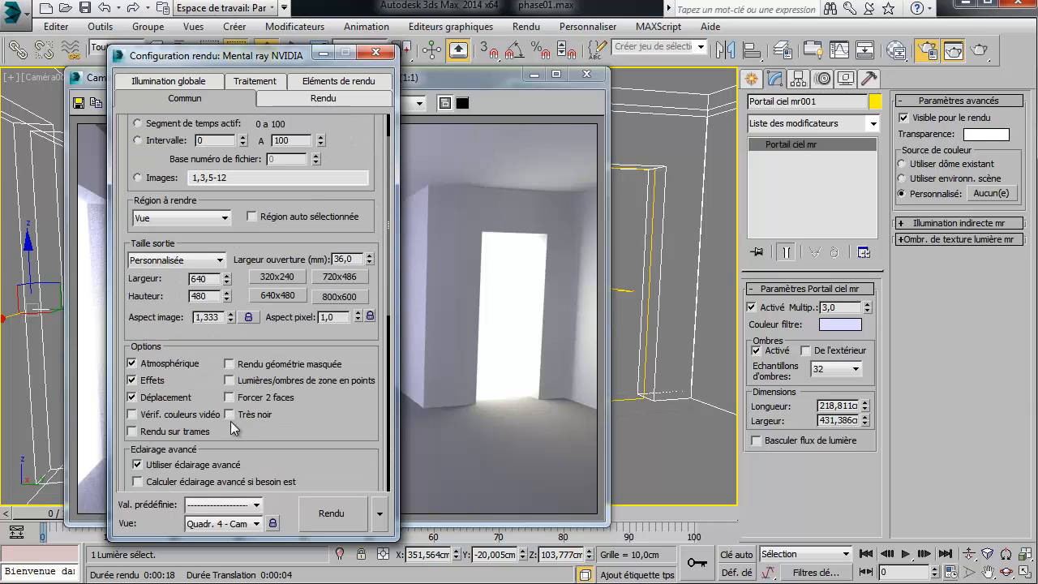
scroll(218, 284, "up", 1)
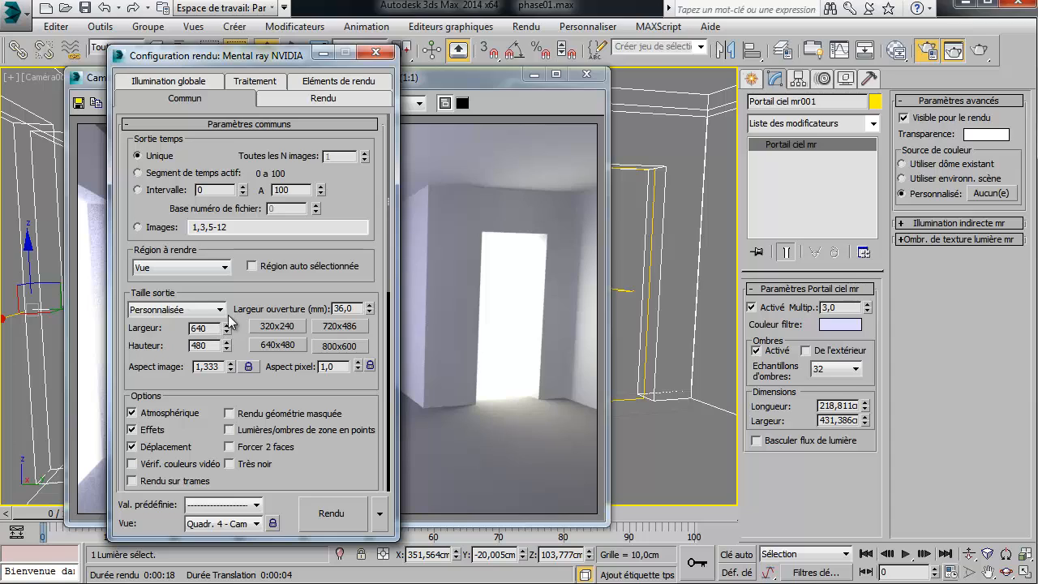
left_click(220, 315)
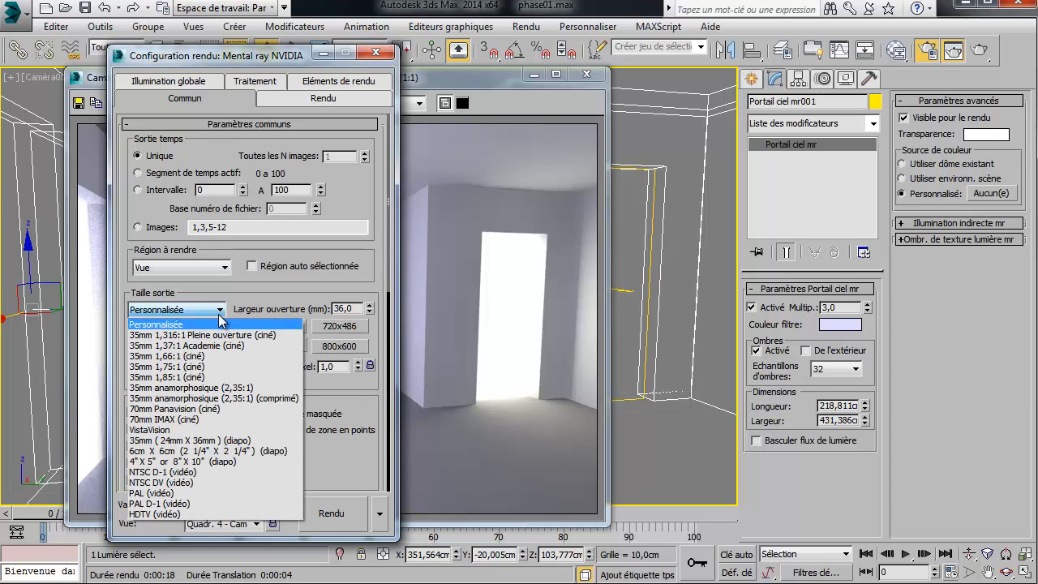
left_click(146, 515)
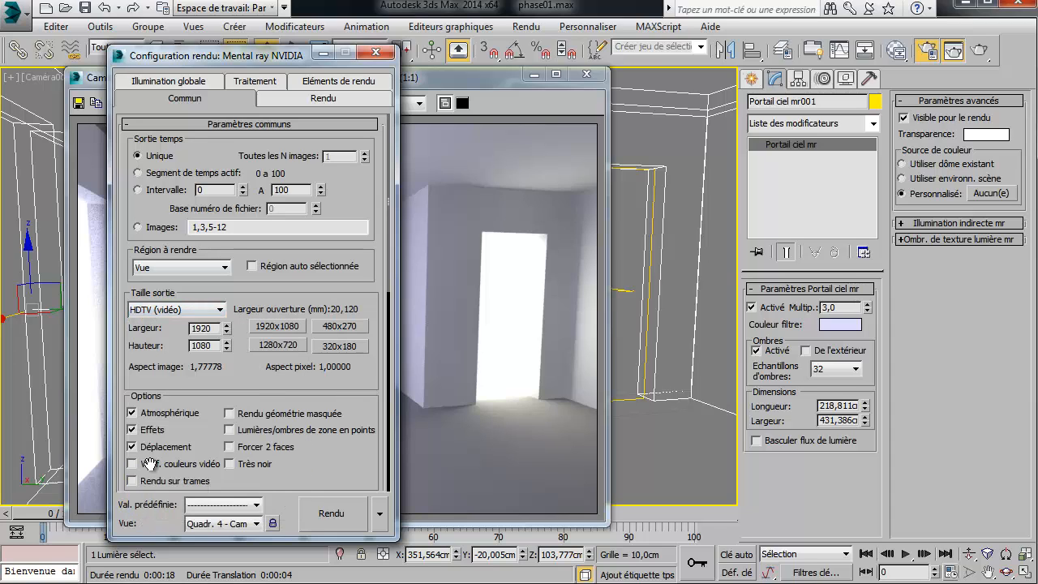
left_click(275, 348)
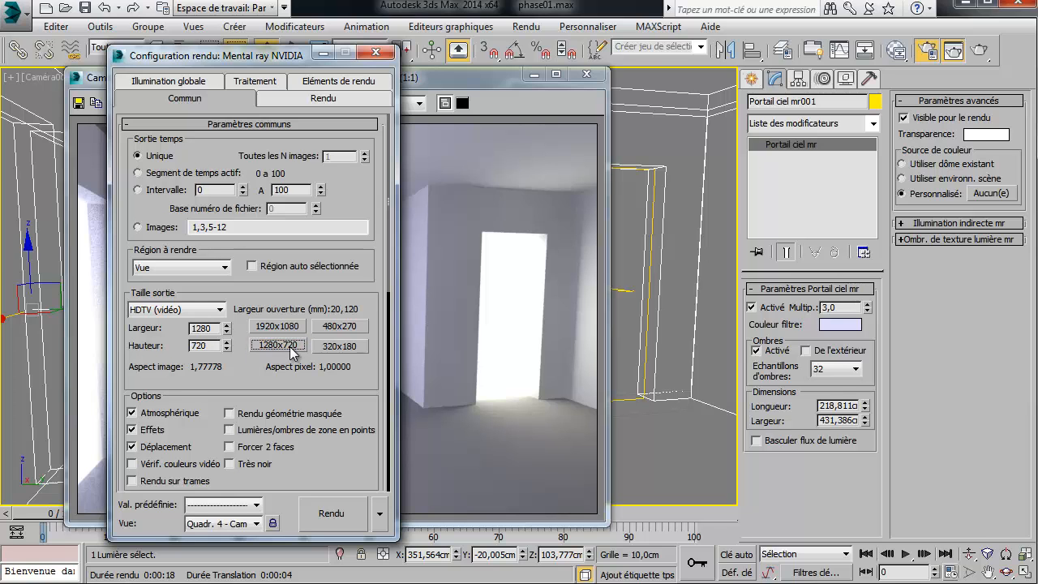
left_click(328, 510)
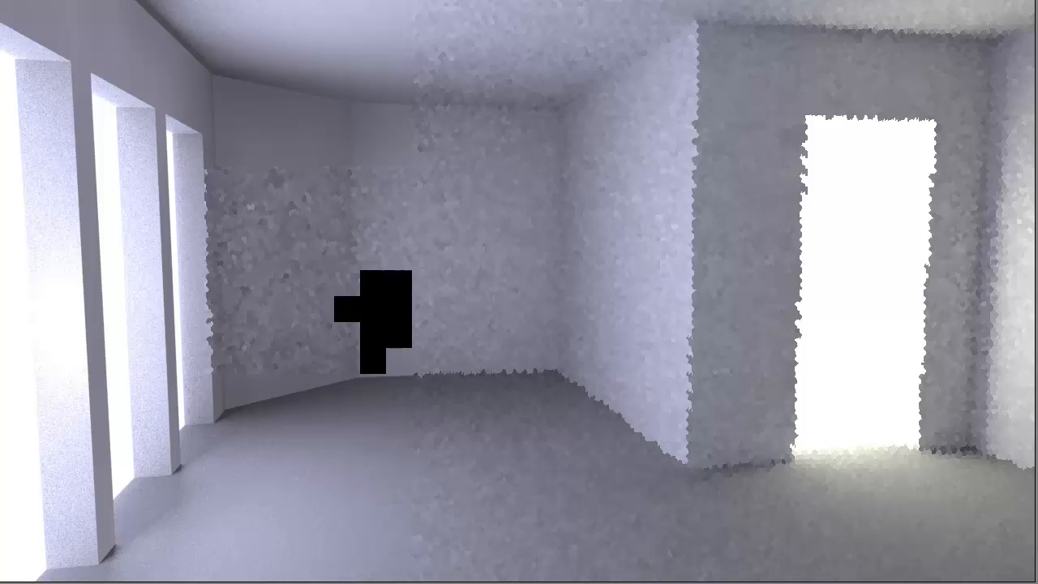
middle_click_drag(701, 53, 467, 4)
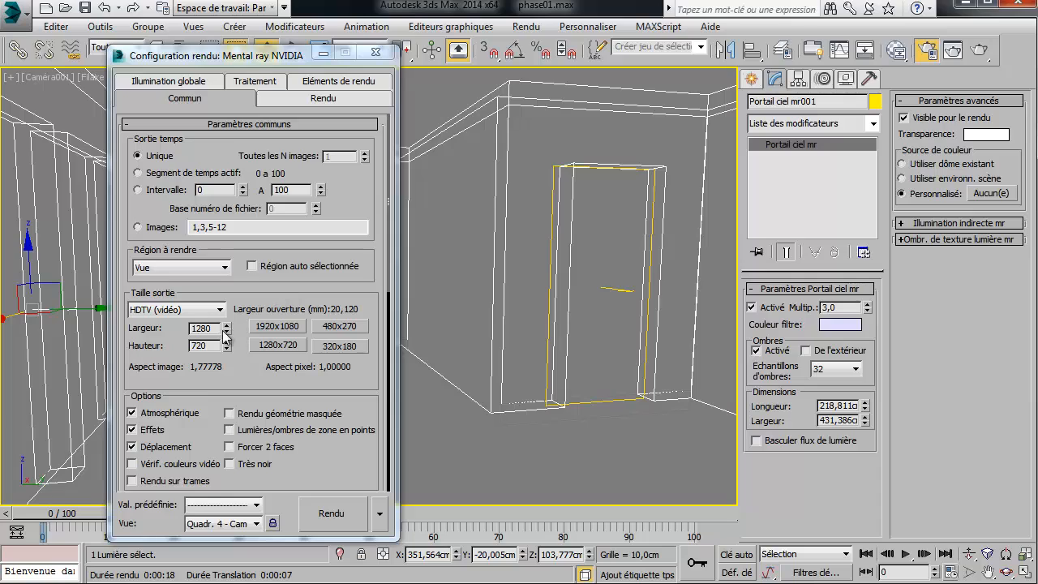
- Set the output width to 800 pixels, render the camera view again and move the render window fully into sight
left_click(207, 329)
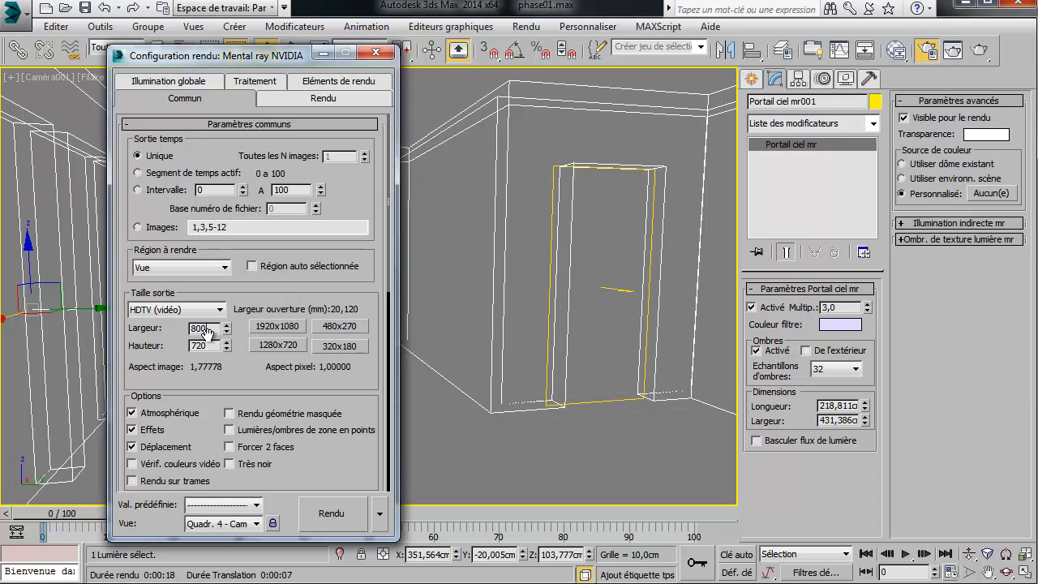
type("800")
key("Return")
left_click(339, 516)
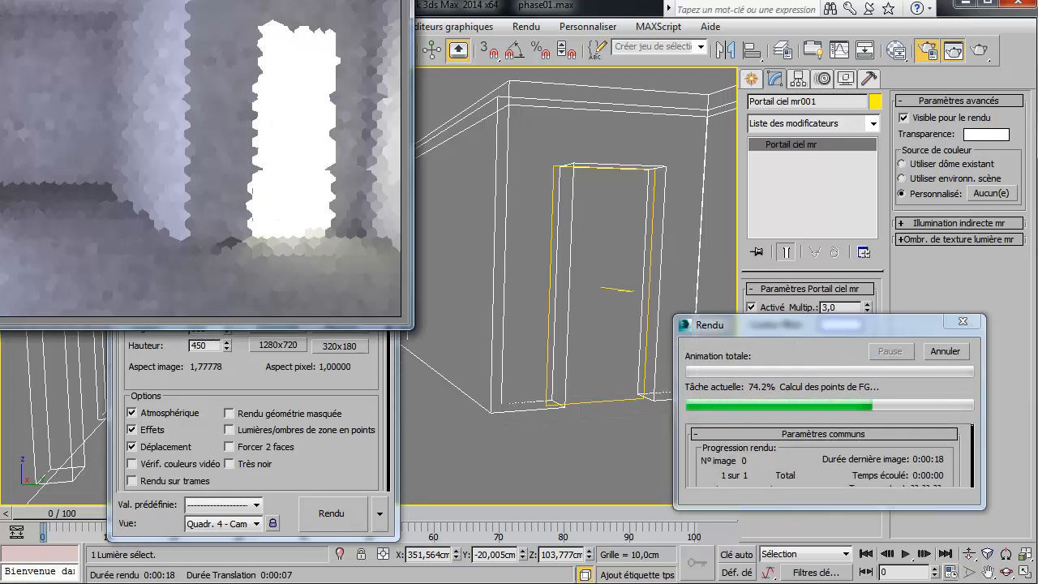
left_click_drag(204, 0, 488, 94)
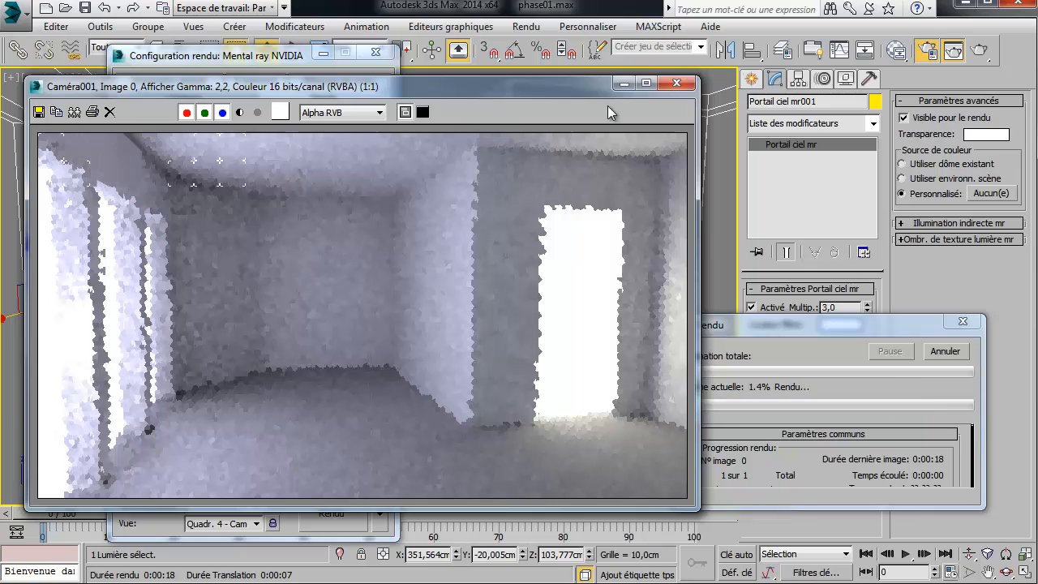